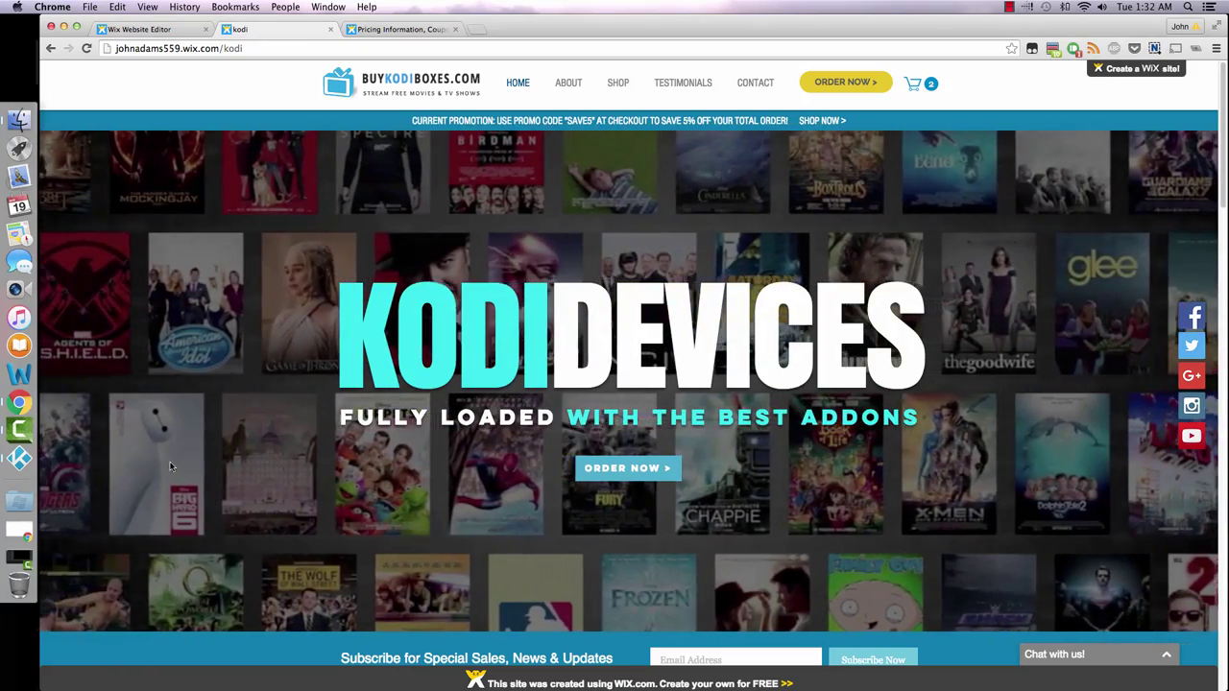
Play The Revenant from the 123Movies add-on in Kodi, then return to the store site in Chrome.
left_click(31, 467)
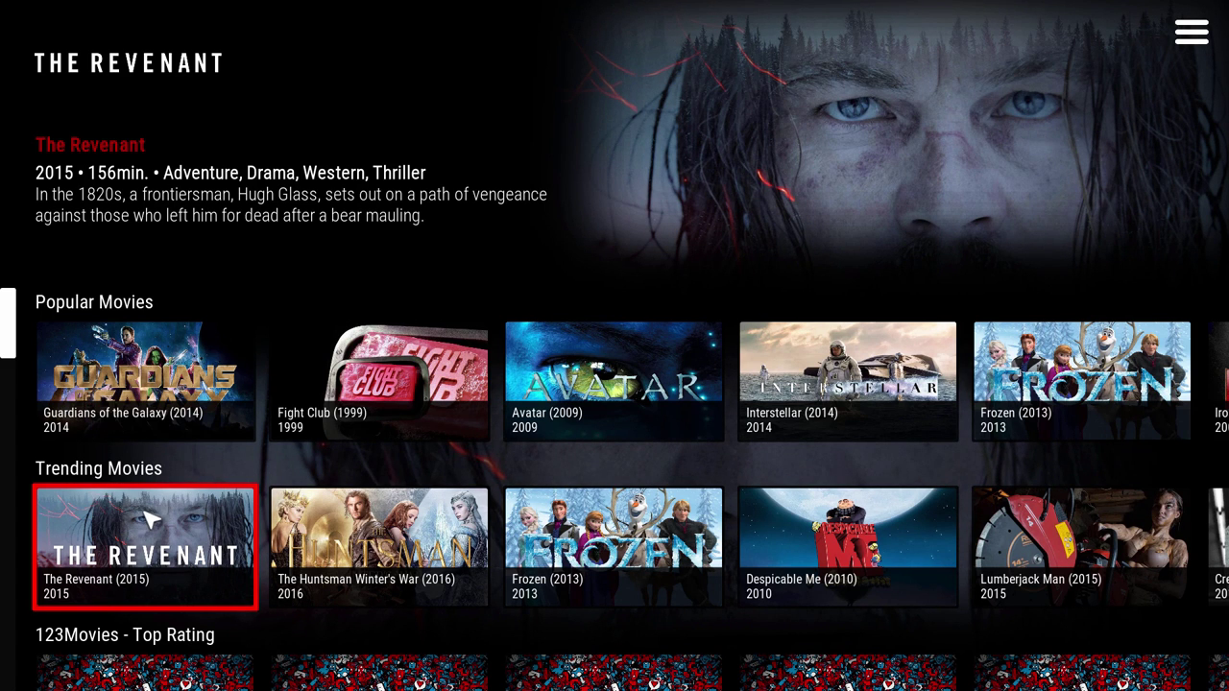
left_click(192, 524)
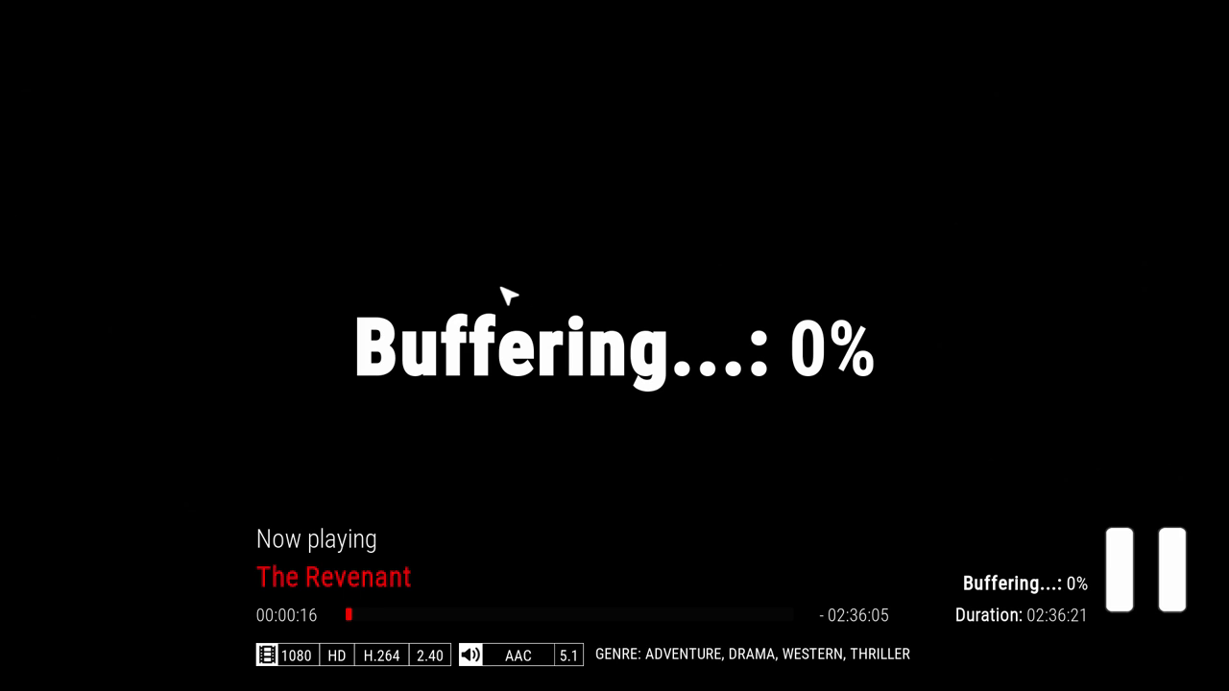
left_click(507, 294)
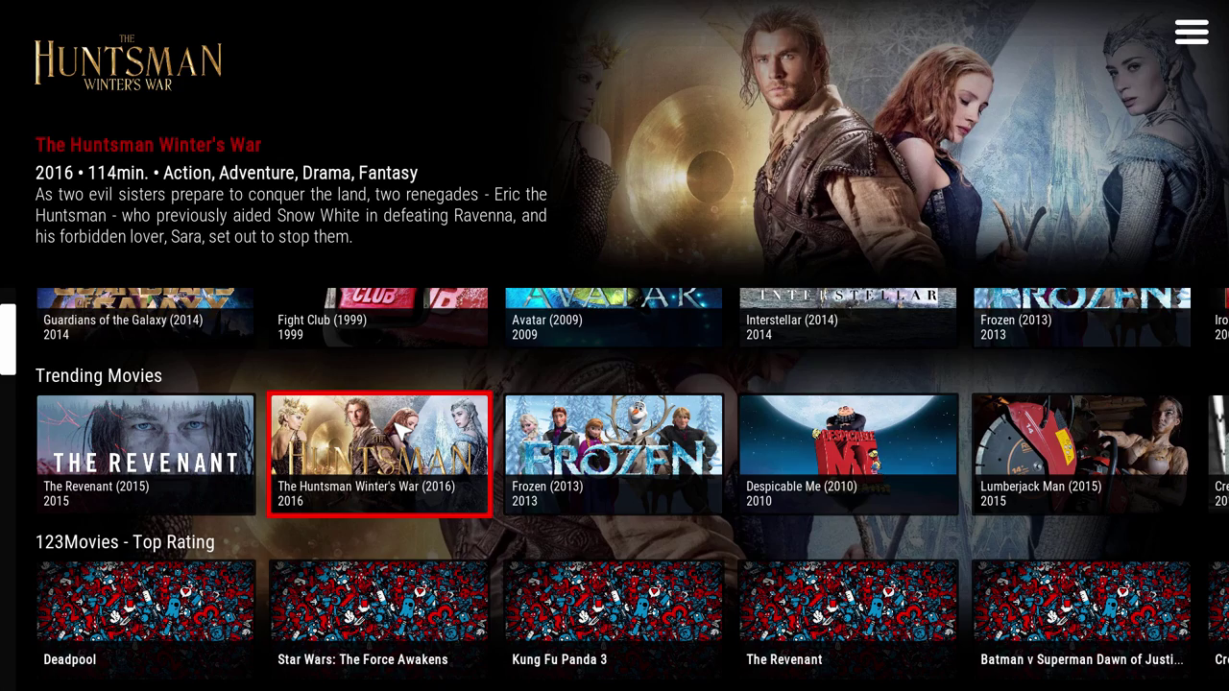
scroll(458, 365, "up", 1)
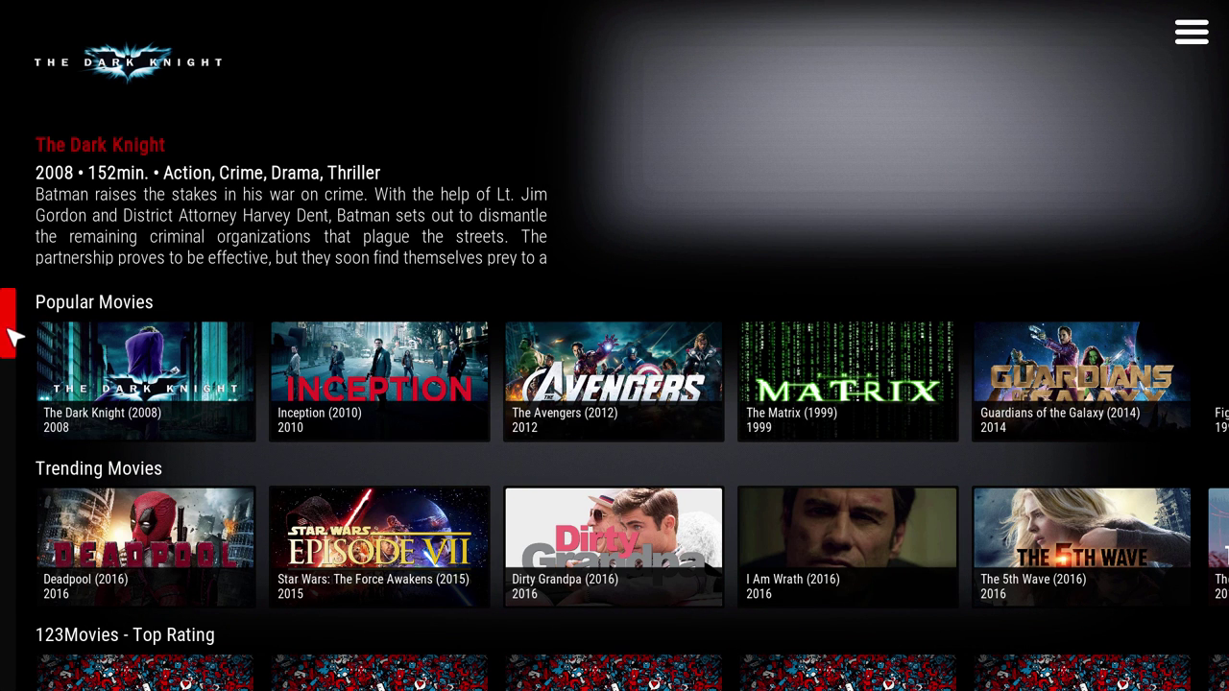
key("super+Tab")
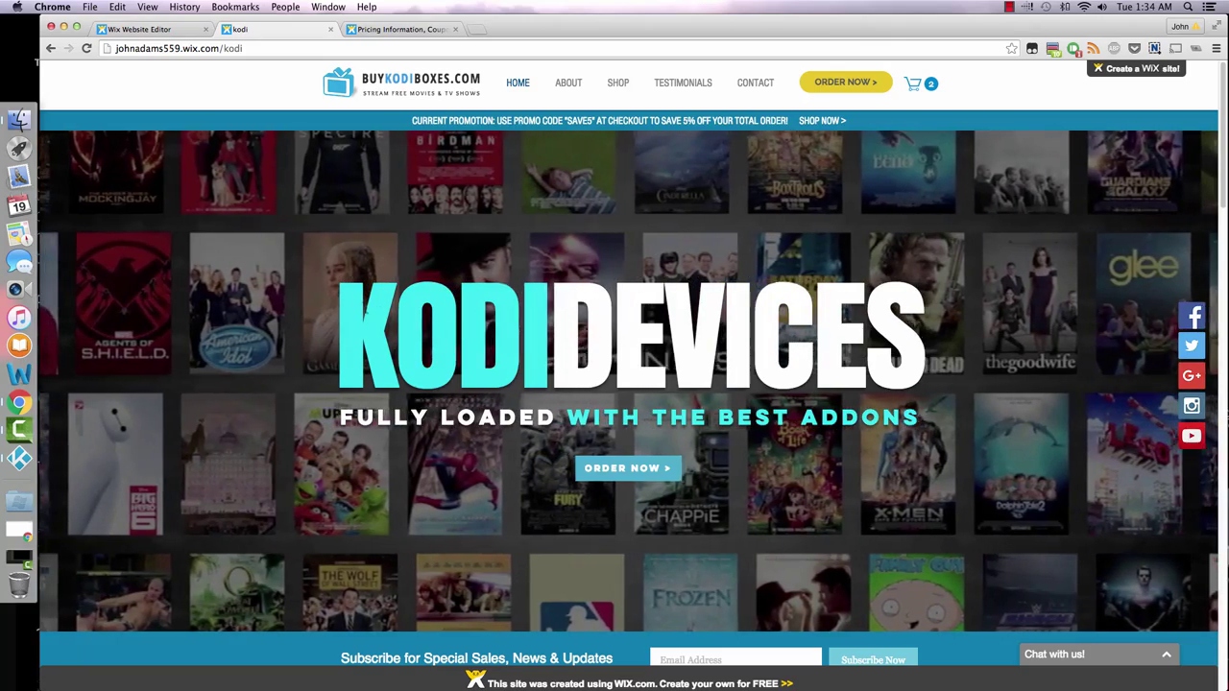
Scroll the BuyKodiBoxes home page down to the four Kodi device cards priced $75.99–$123.49.
left_click_drag(340, 310, 928, 341)
left_click(928, 341)
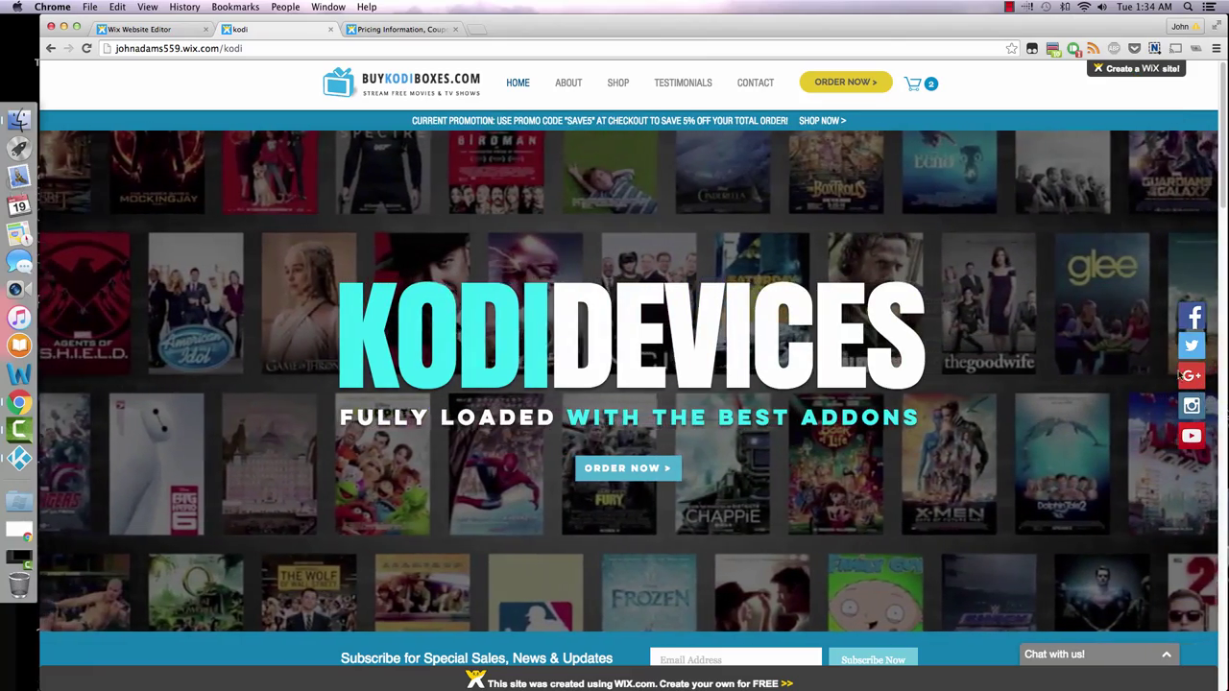
scroll(415, 564, "down", 3)
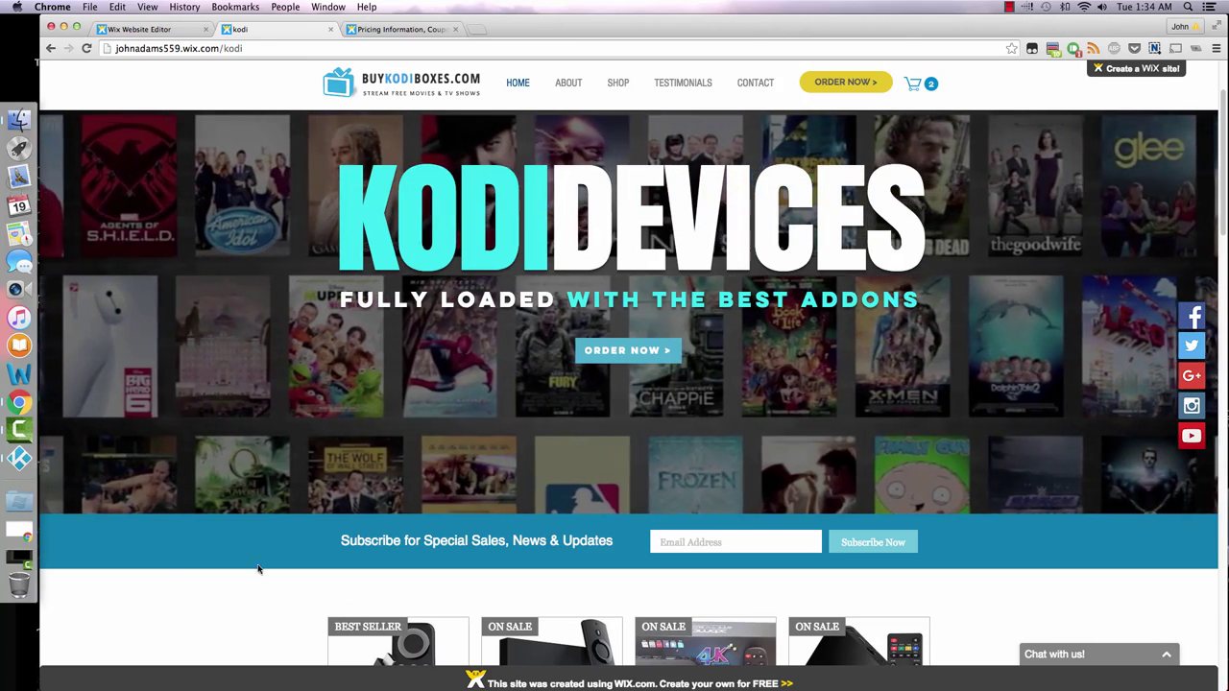
scroll(215, 442, "down", 3)
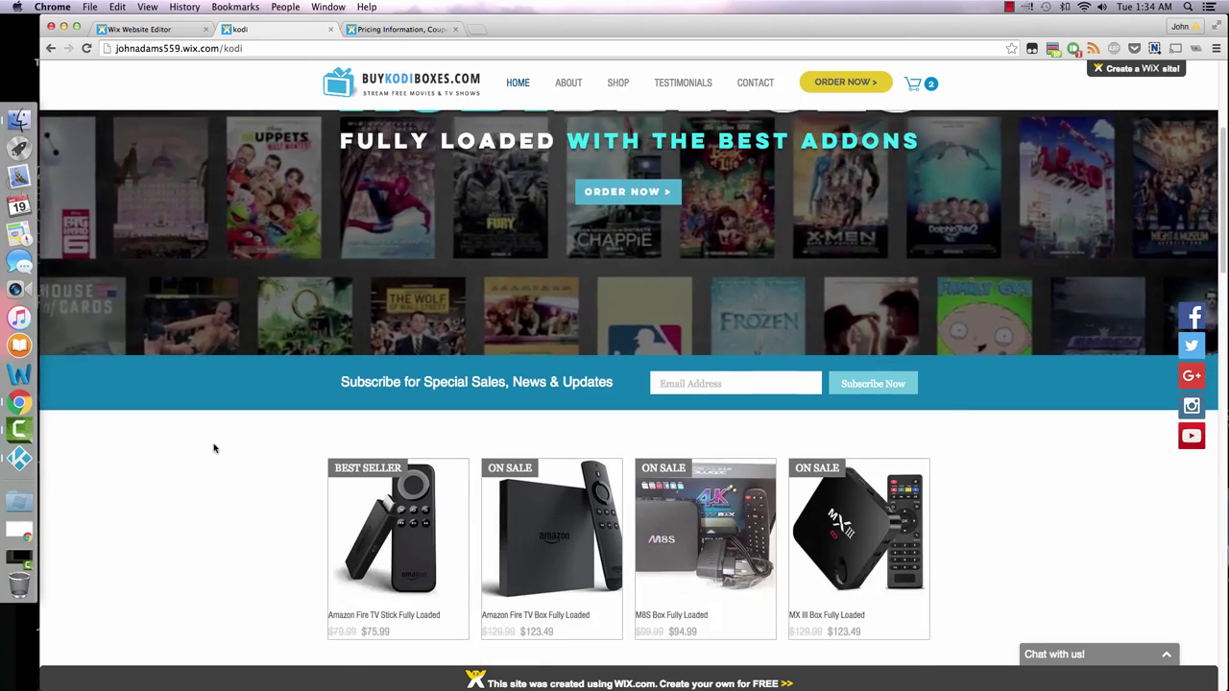
scroll(215, 448, "down", 2)
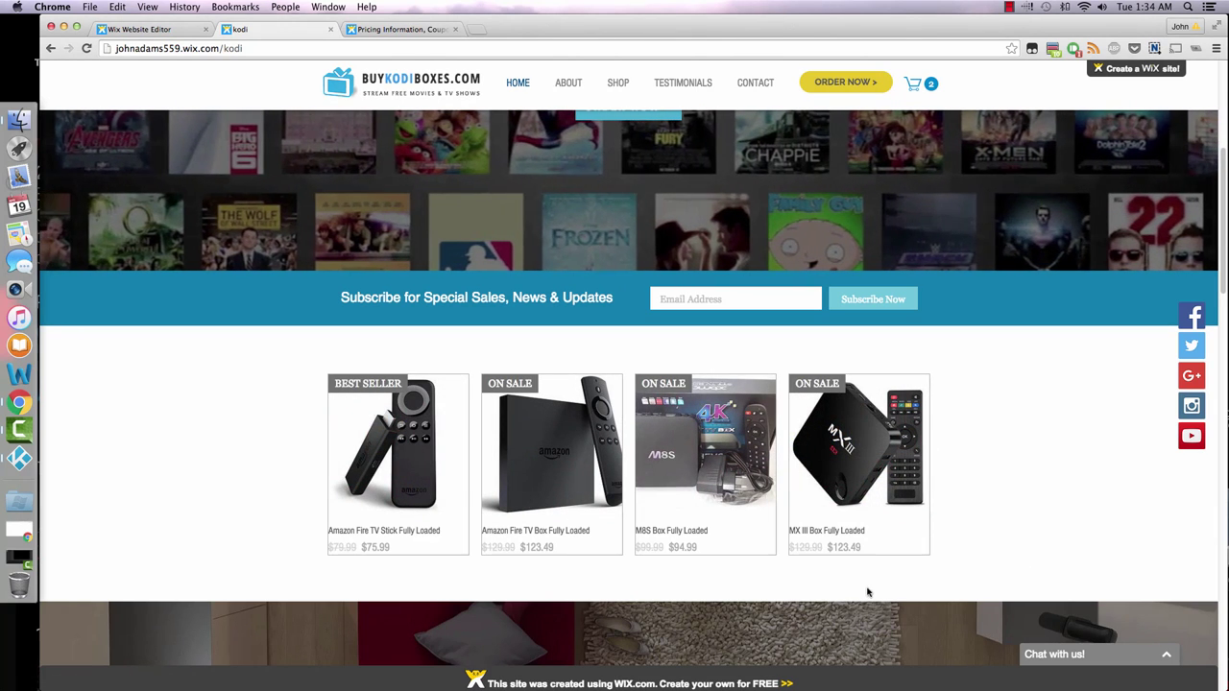
scroll(215, 500, "down", 1)
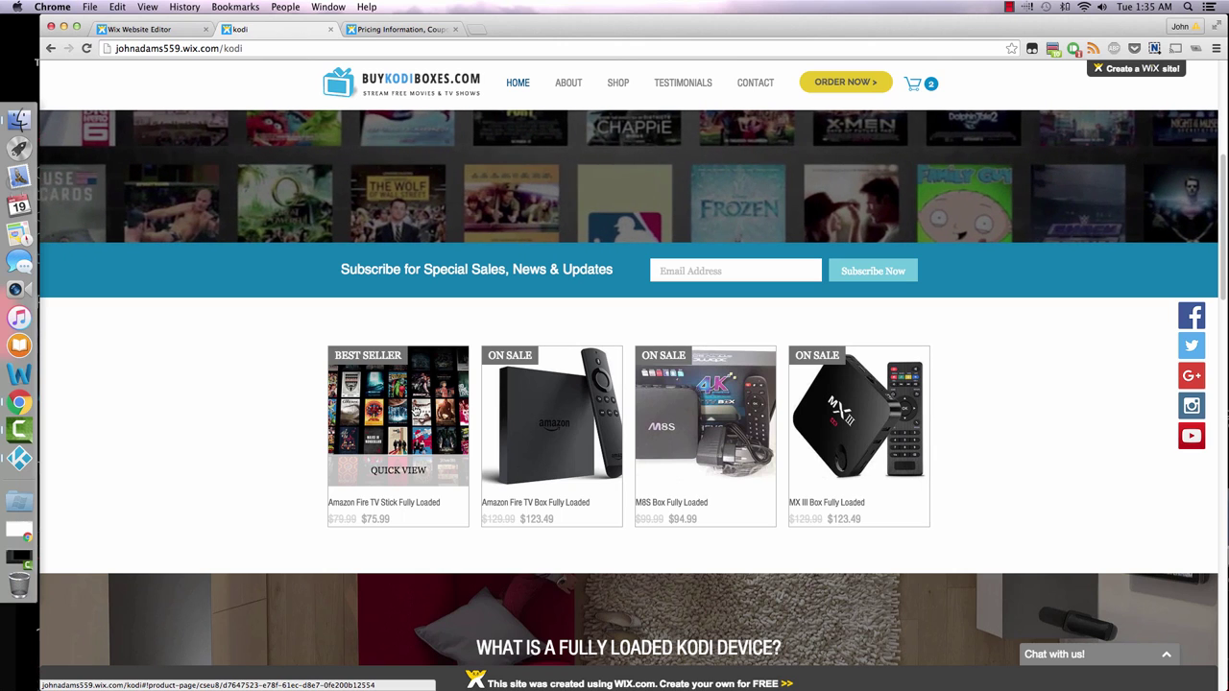
Add a second Amazon Fire TV Stick Fully Loaded to the cart and view the full cart.
left_click(413, 408)
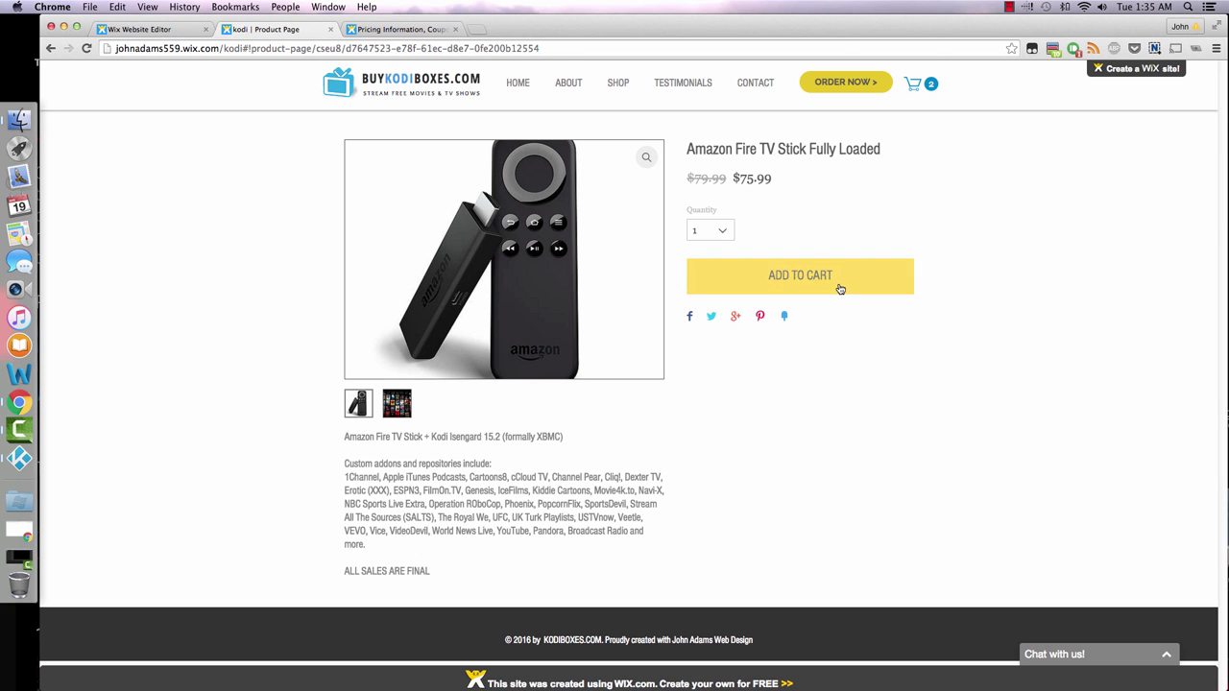
left_click(825, 294)
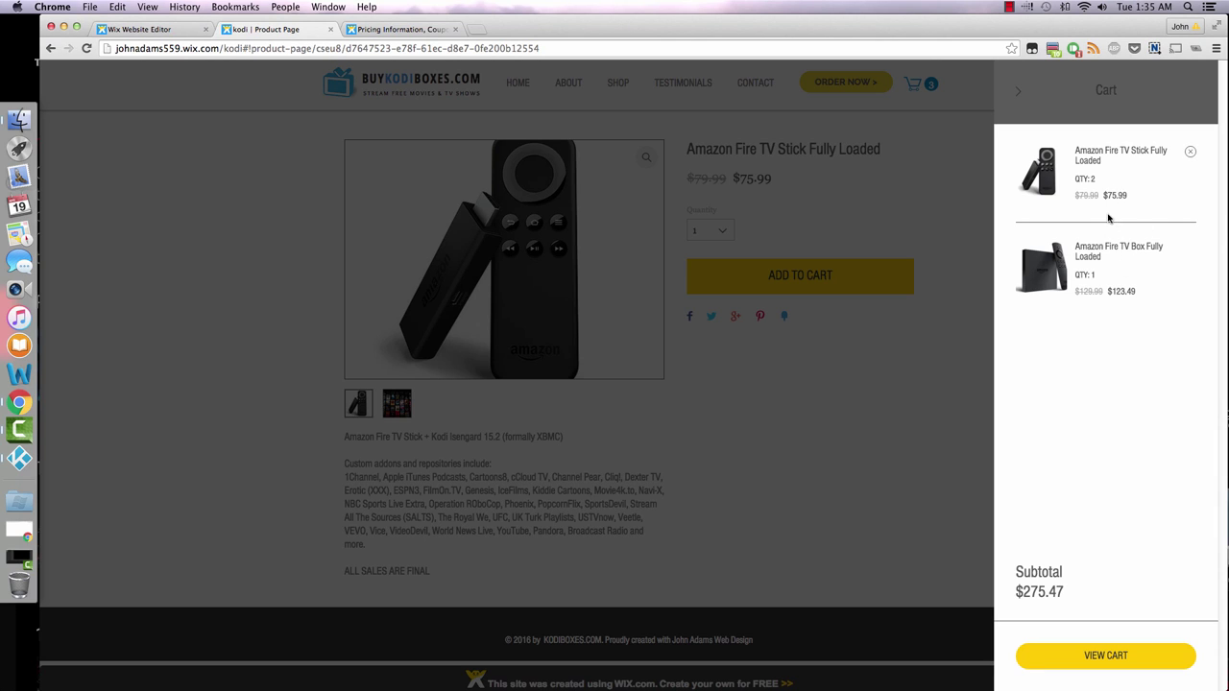
left_click(1097, 656)
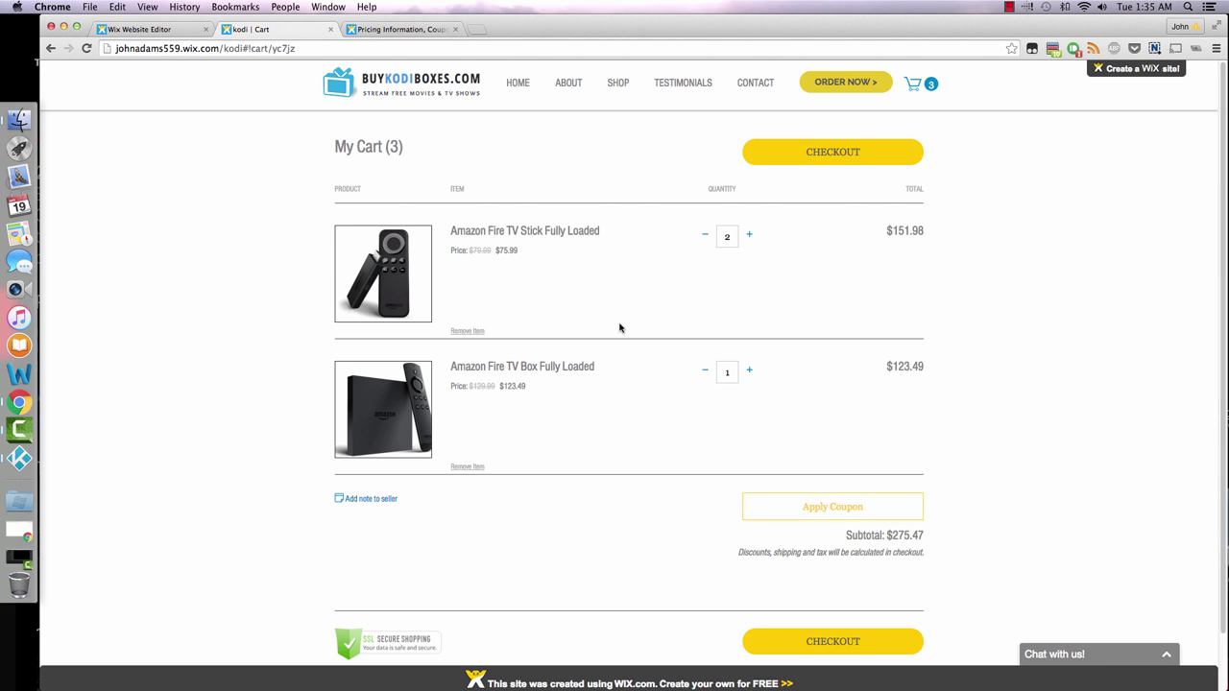
Apply the 5% OFF coupon code to the $275.47 cart, getting a $13.77 discount.
scroll(626, 272, "down", 1)
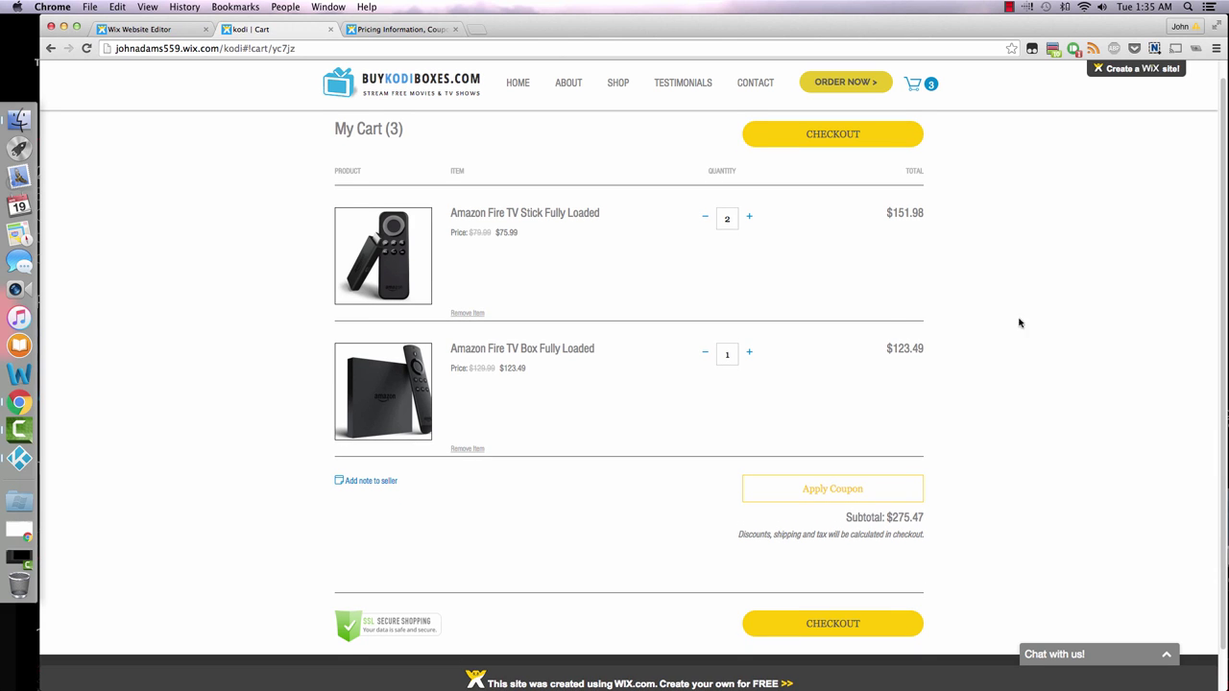
scroll(1001, 317, "down", 1)
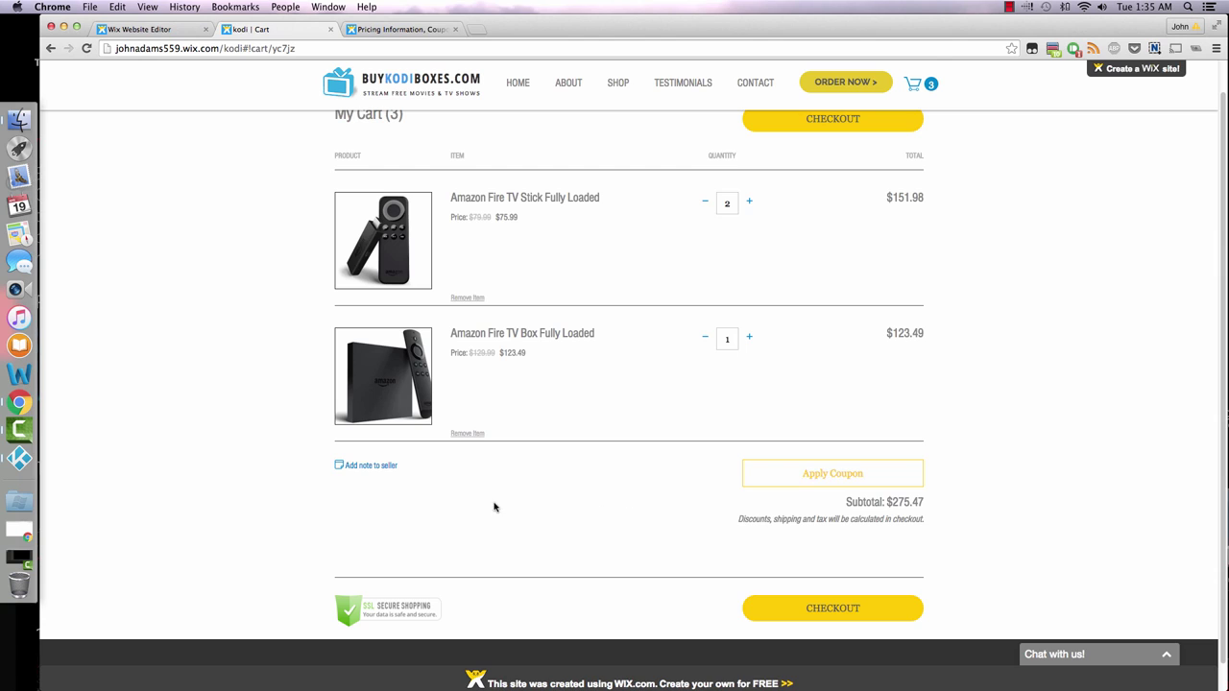
left_click(831, 475)
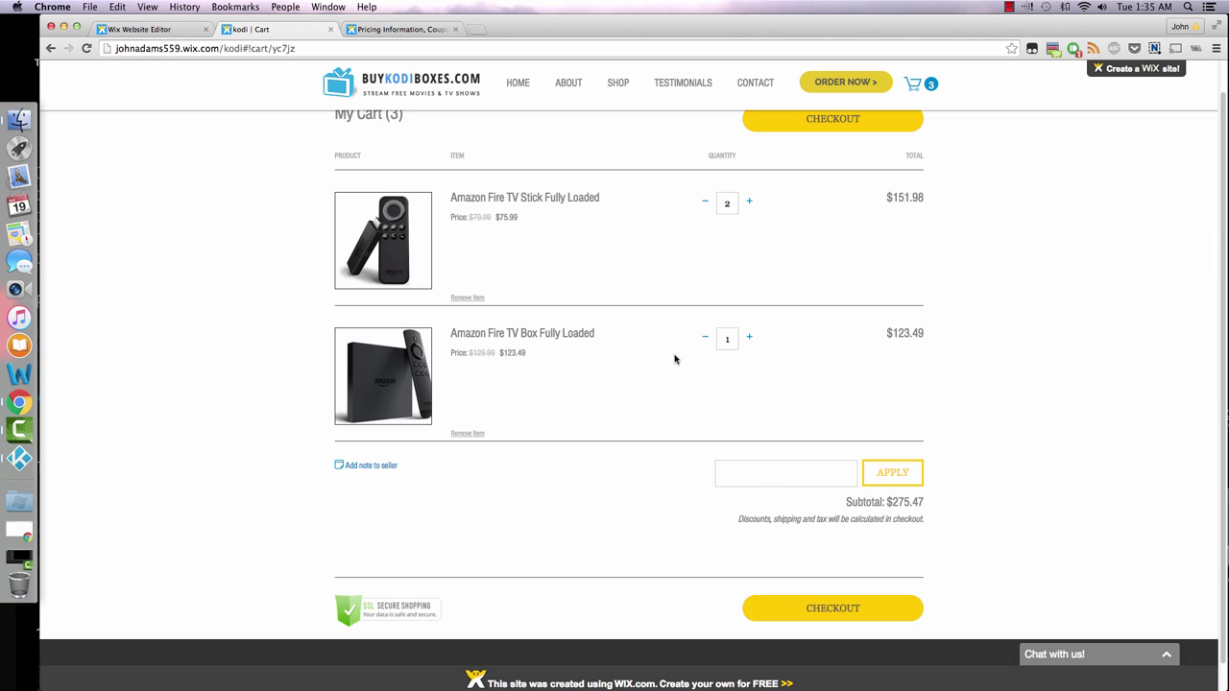
left_click(743, 474)
type("SAVE5")
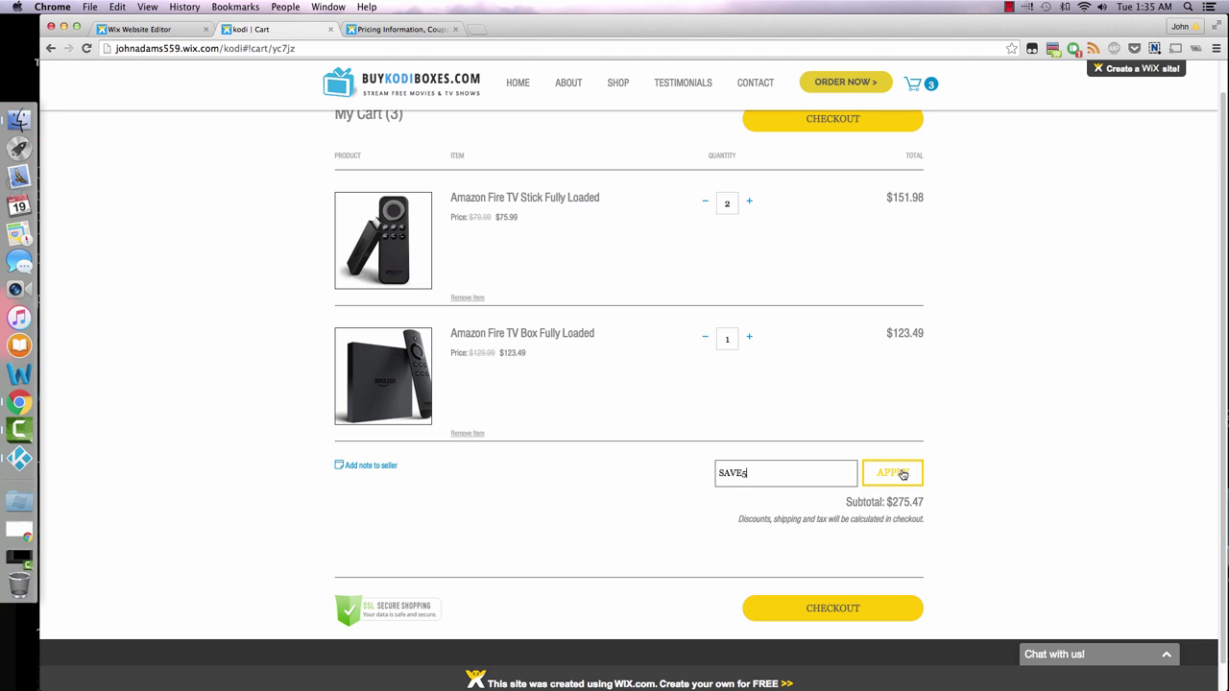
left_click(903, 473)
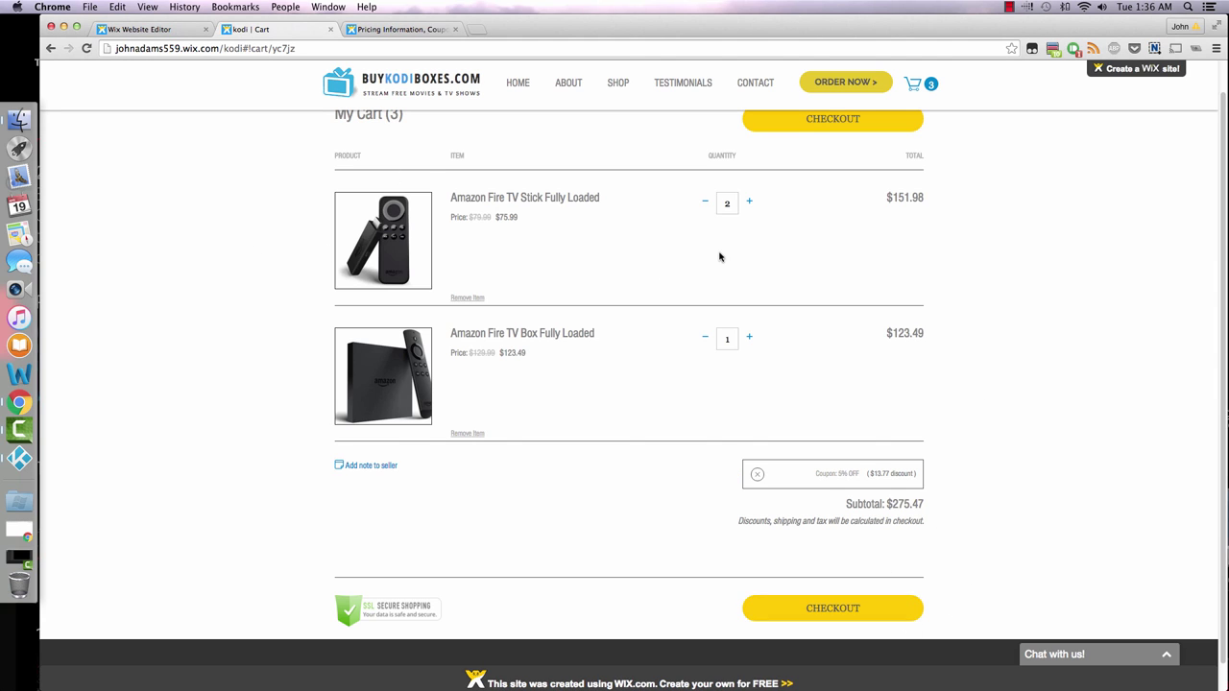
scroll(485, 326, "up", 1)
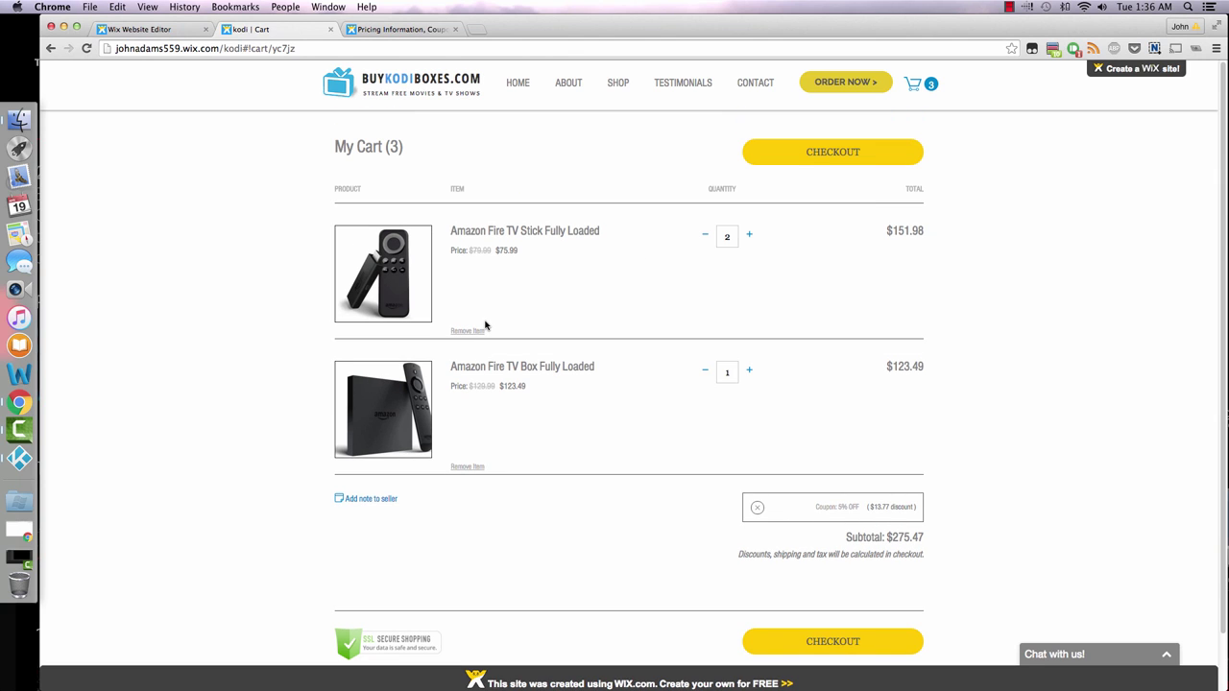
Return home, dismiss the chat widget, and scroll to the 'What is a fully loaded Kodi device?' section.
left_click(518, 84)
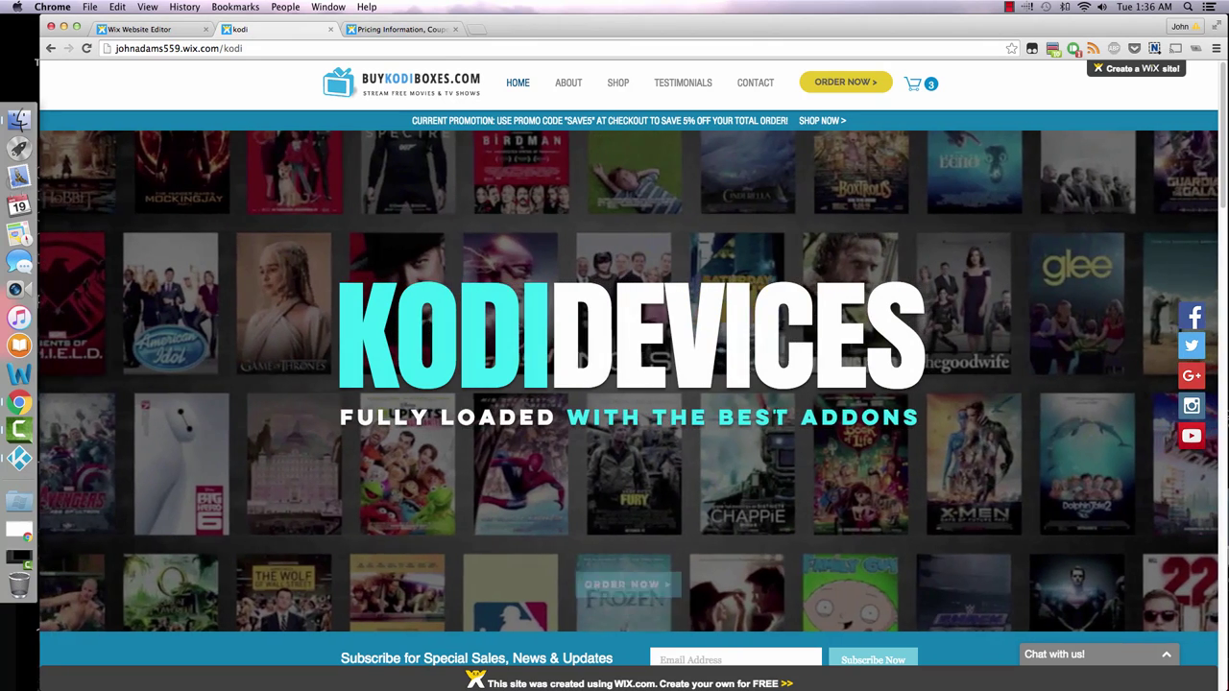
scroll(941, 336, "down", 1)
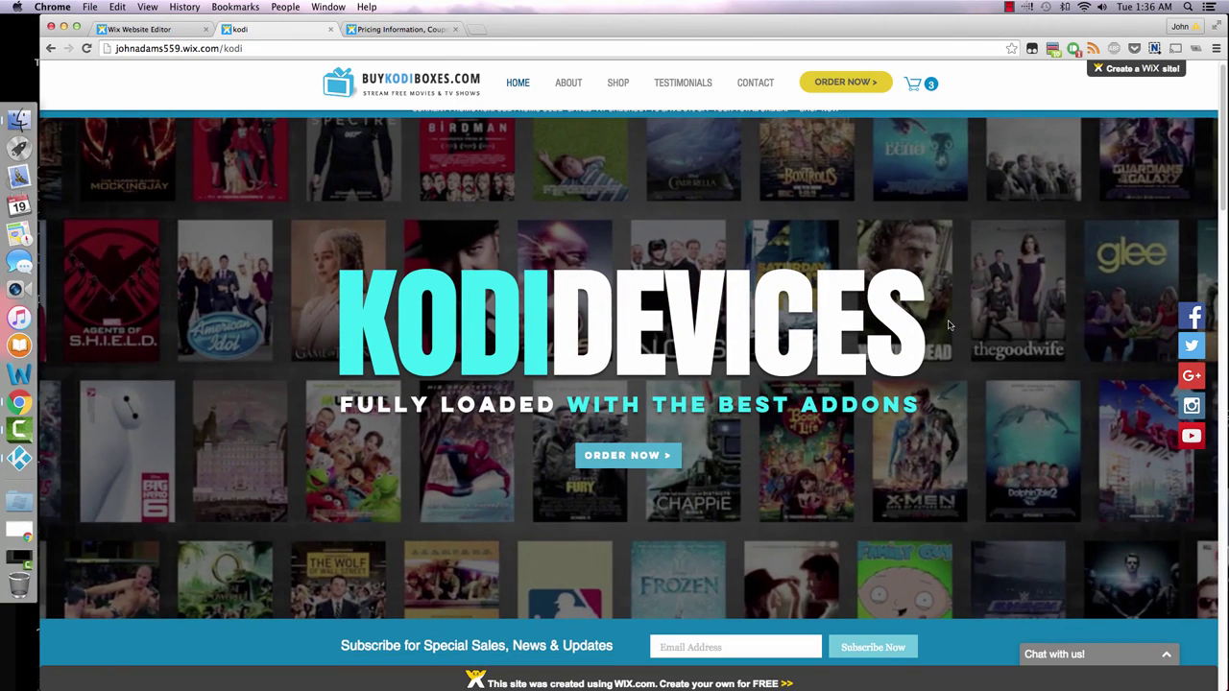
scroll(965, 353, "down", 8)
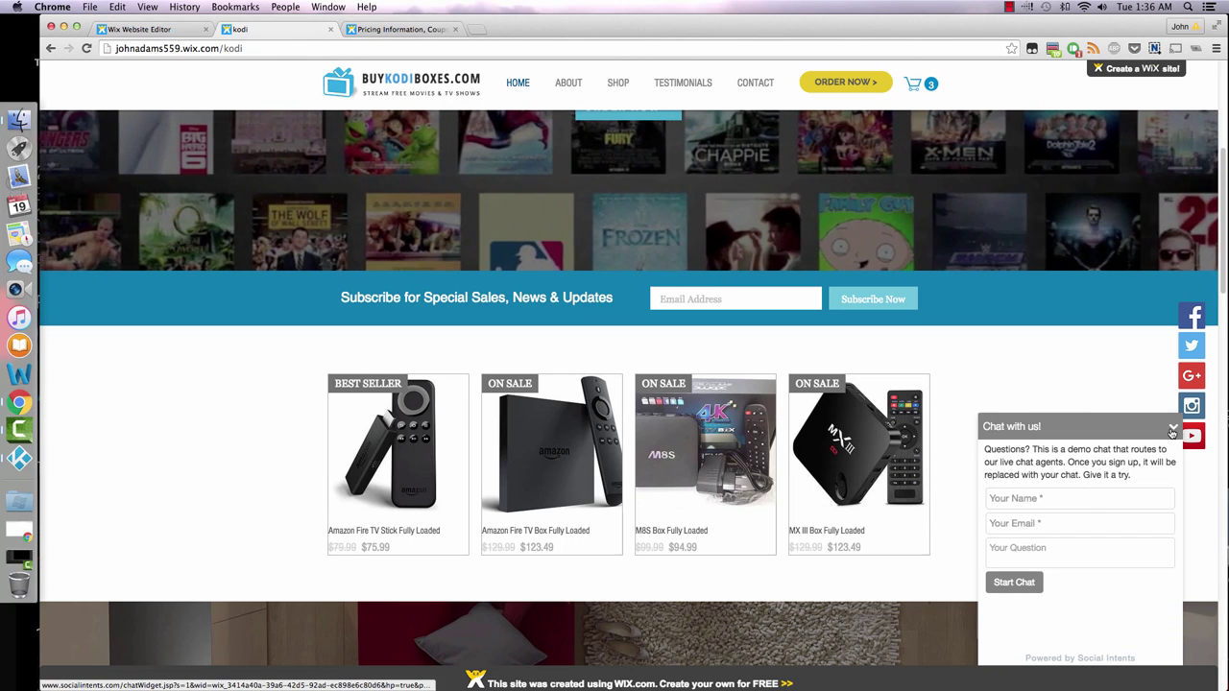
left_click(1167, 429)
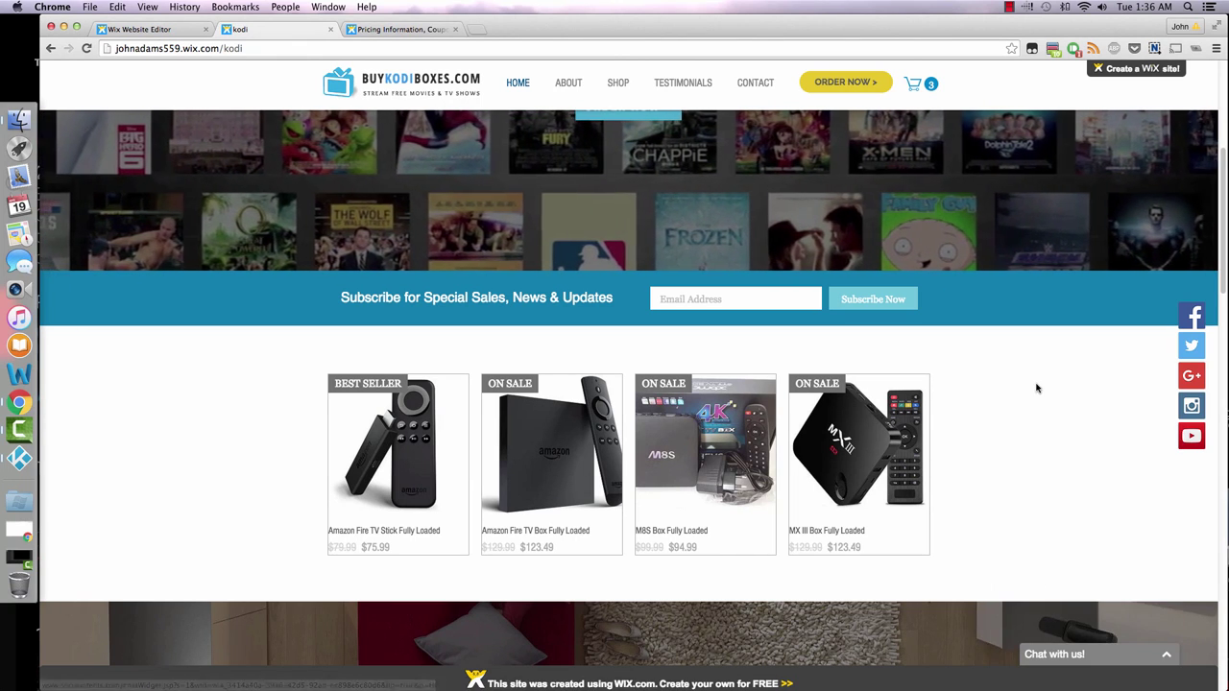
scroll(1037, 389, "down", 5)
scroll(1037, 392, "down", 2)
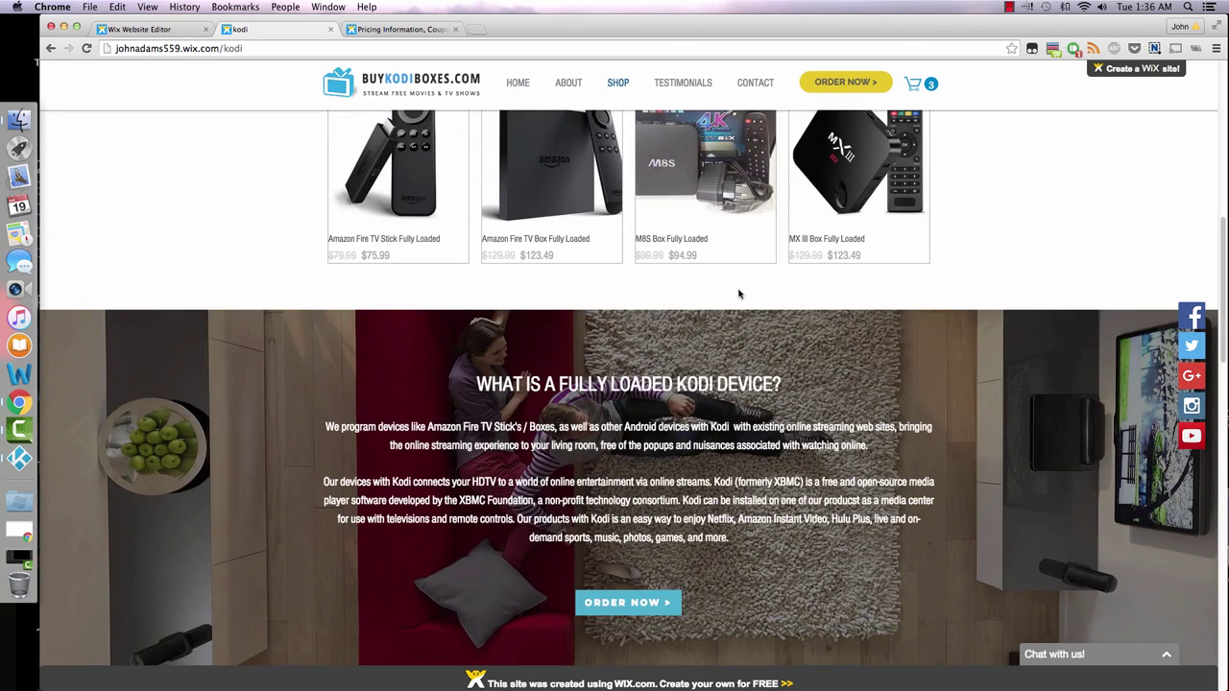
scroll(747, 299, "up", 3)
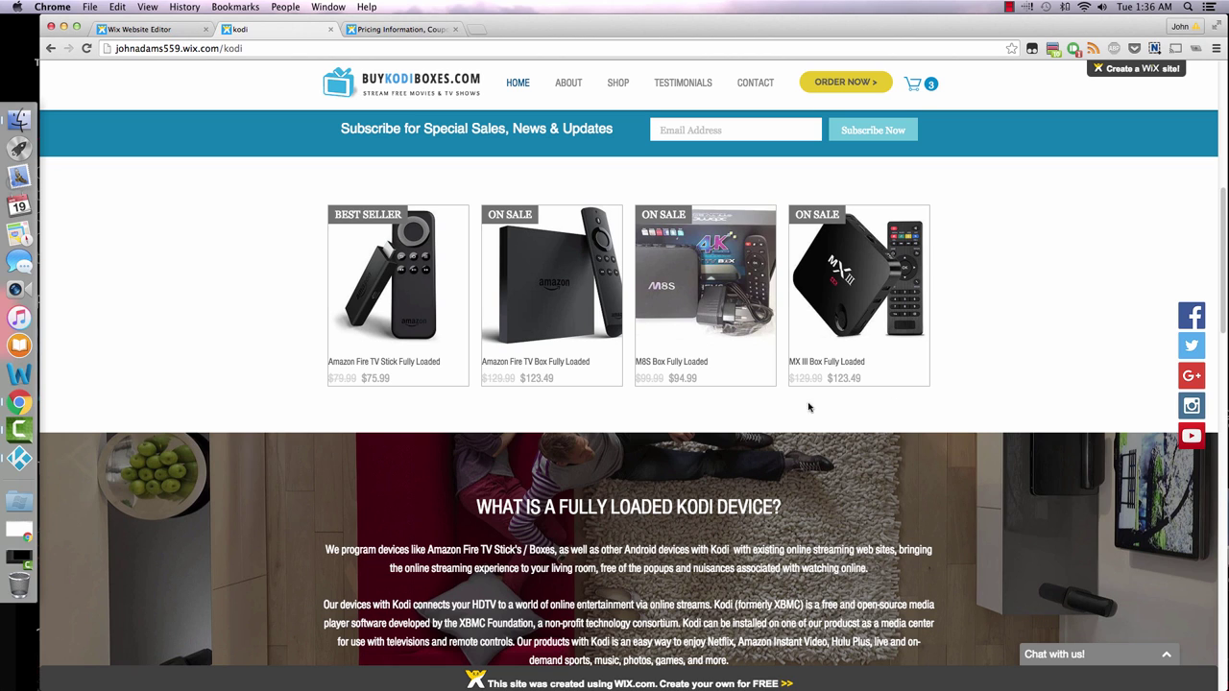
scroll(989, 378, "down", 3)
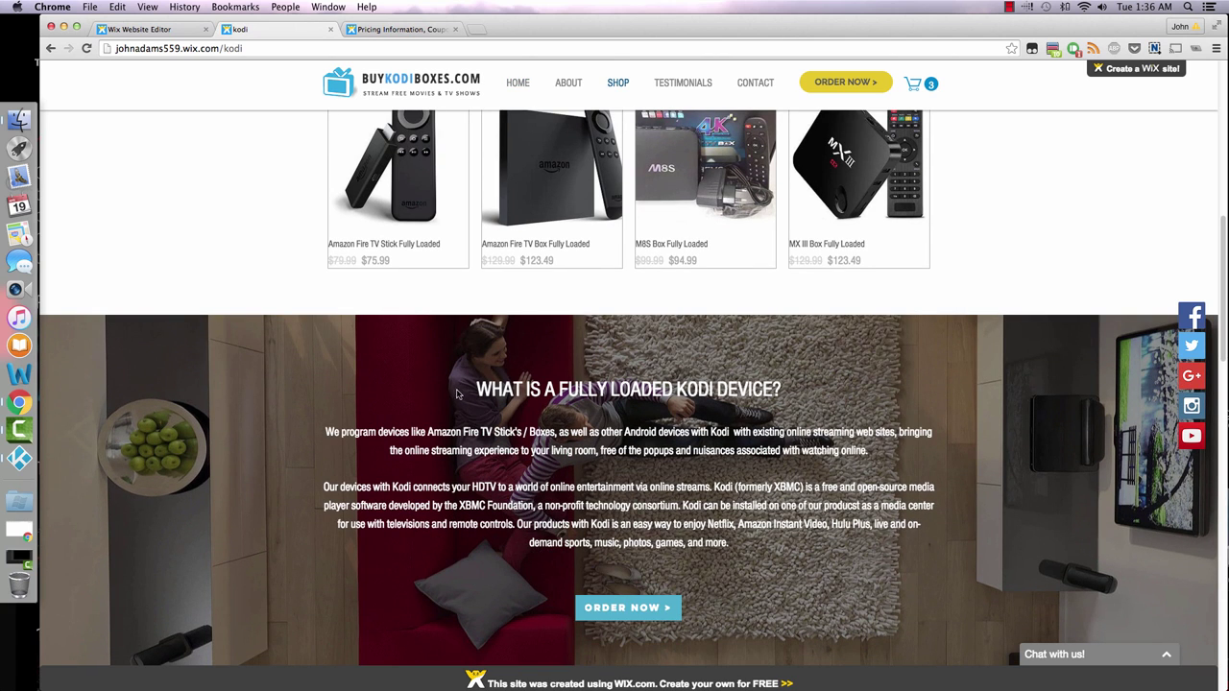
scroll(381, 399, "down", 2)
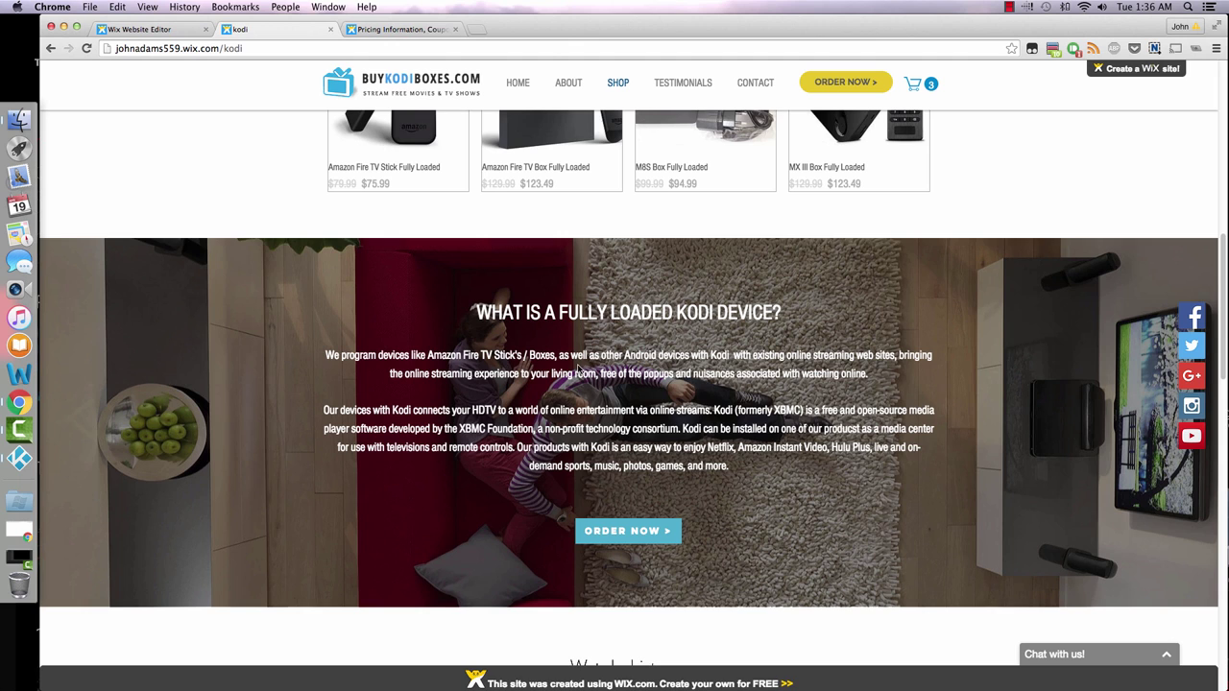
scroll(240, 433, "down", 7)
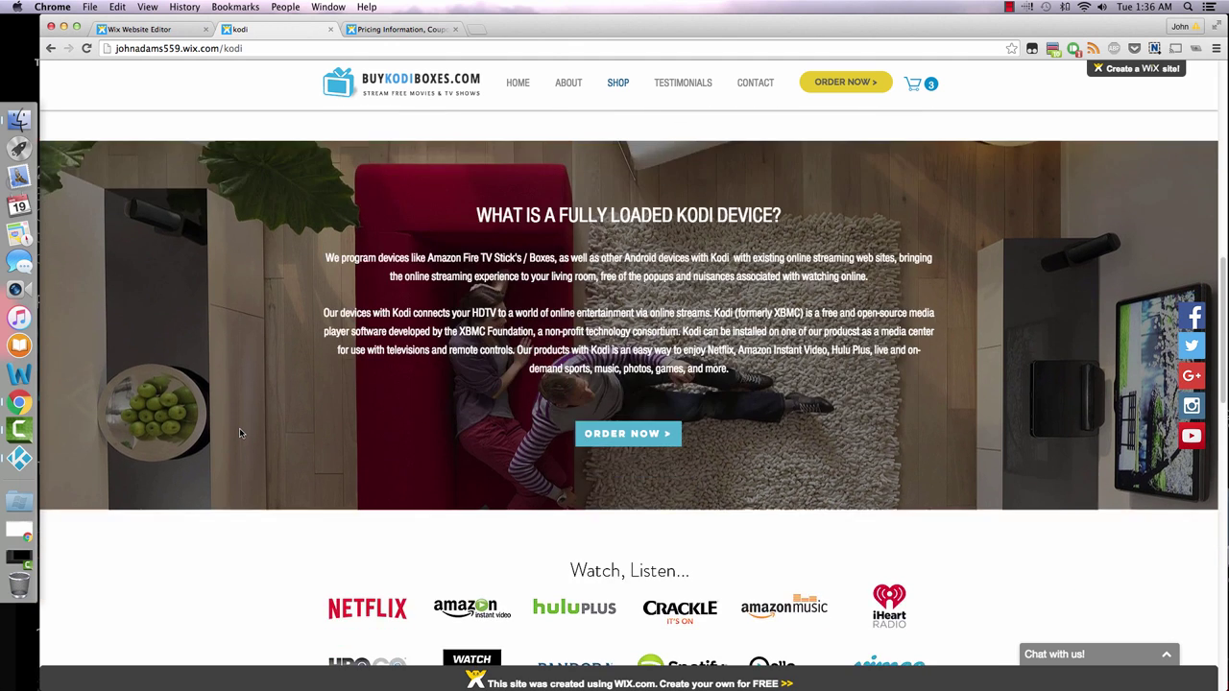
scroll(240, 433, "down", 3)
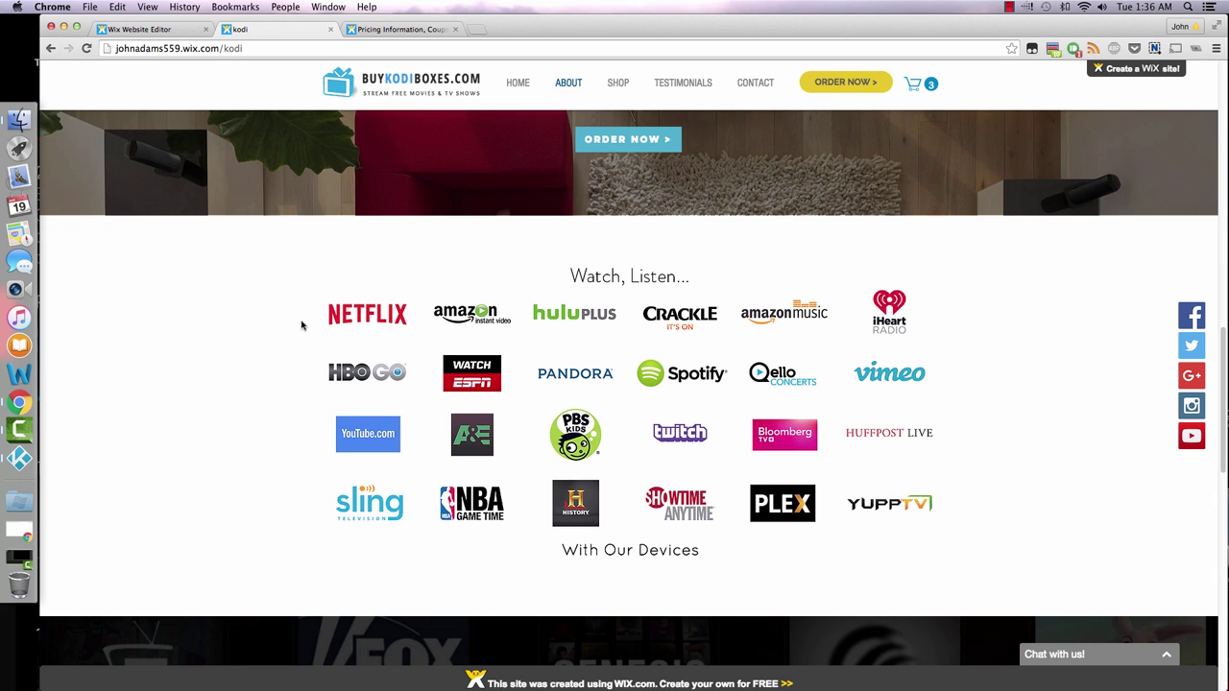
scroll(296, 312, "down", 5)
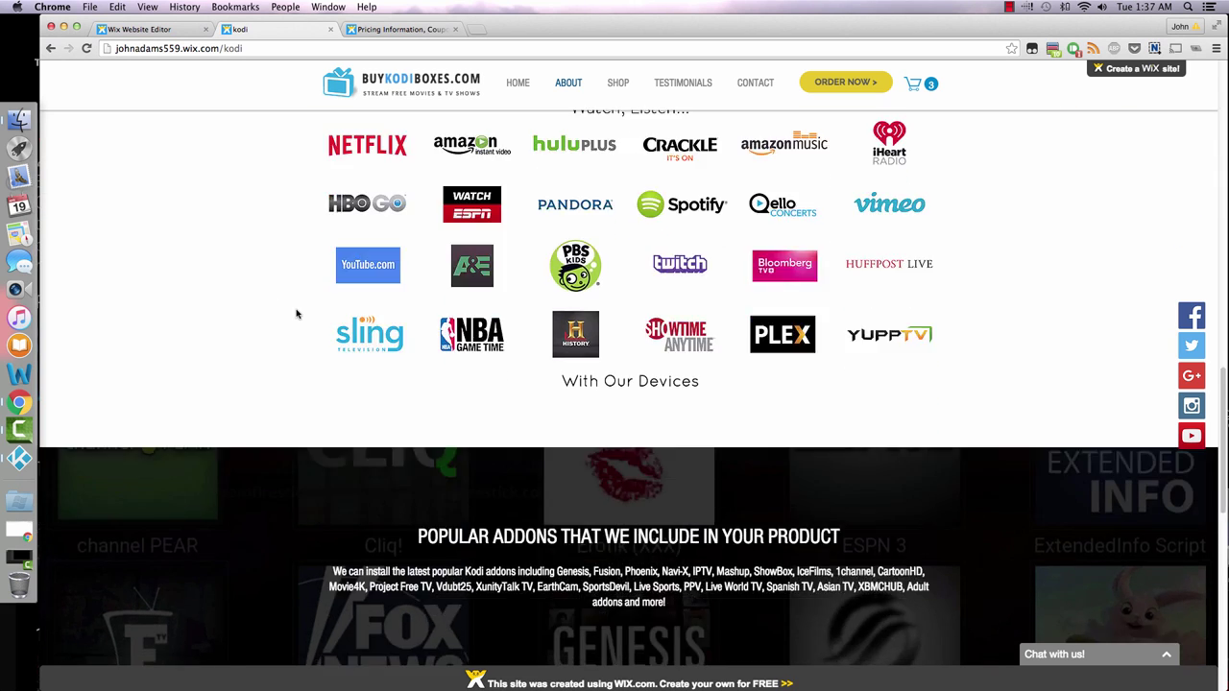
scroll(297, 312, "down", 5)
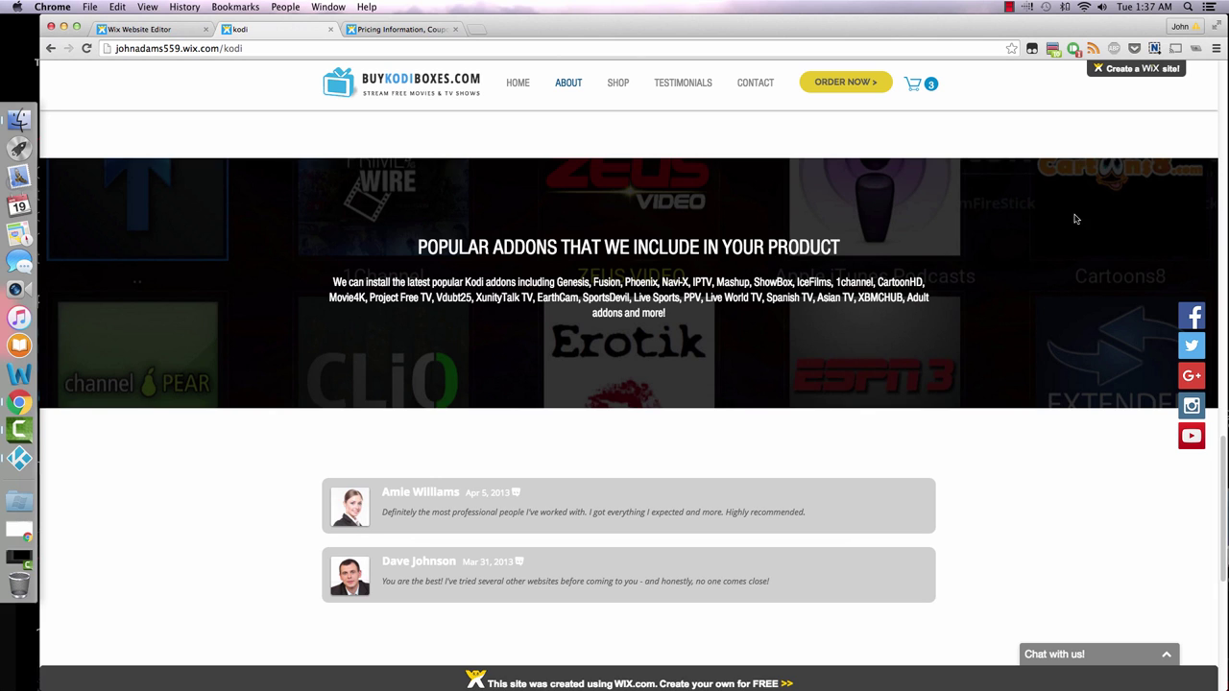
scroll(996, 262, "up", 1)
scroll(996, 266, "down", 1)
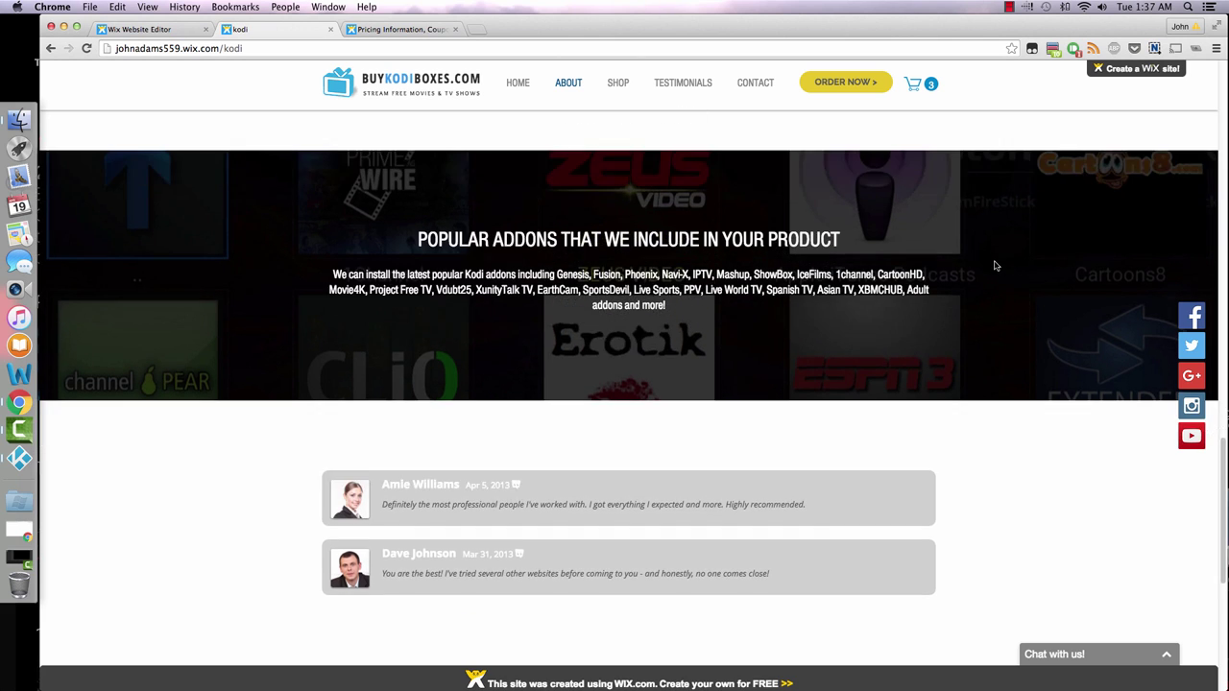
scroll(995, 265, "down", 2)
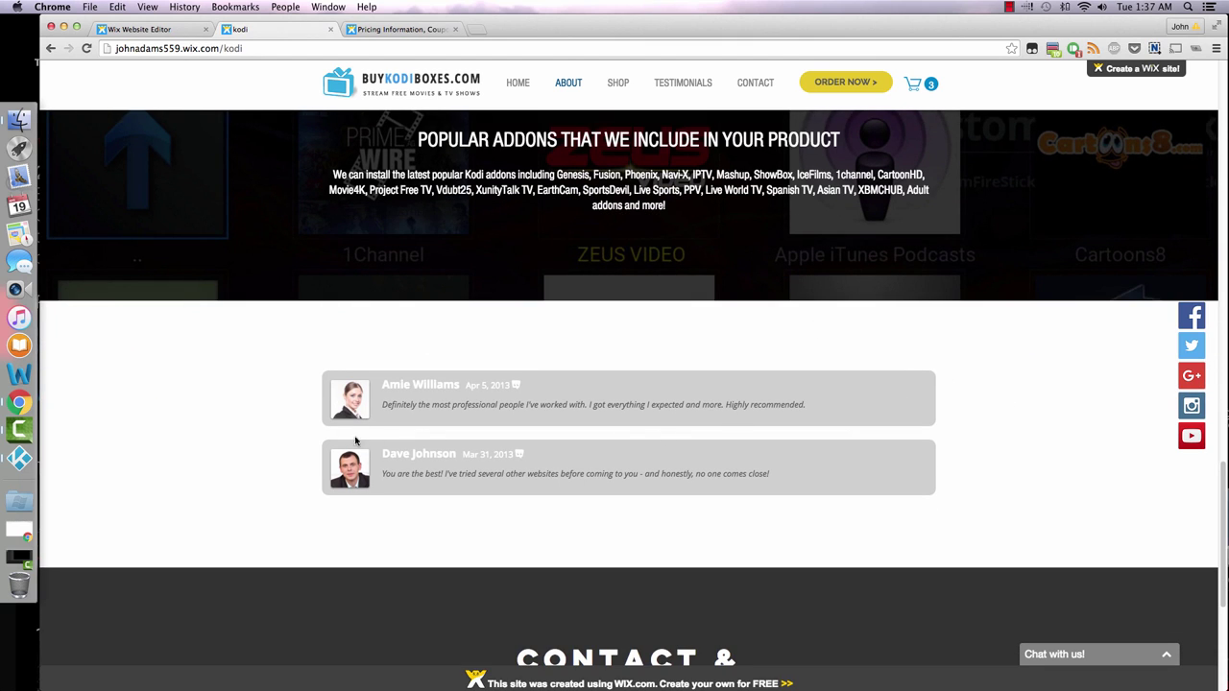
scroll(254, 459, "down", 5)
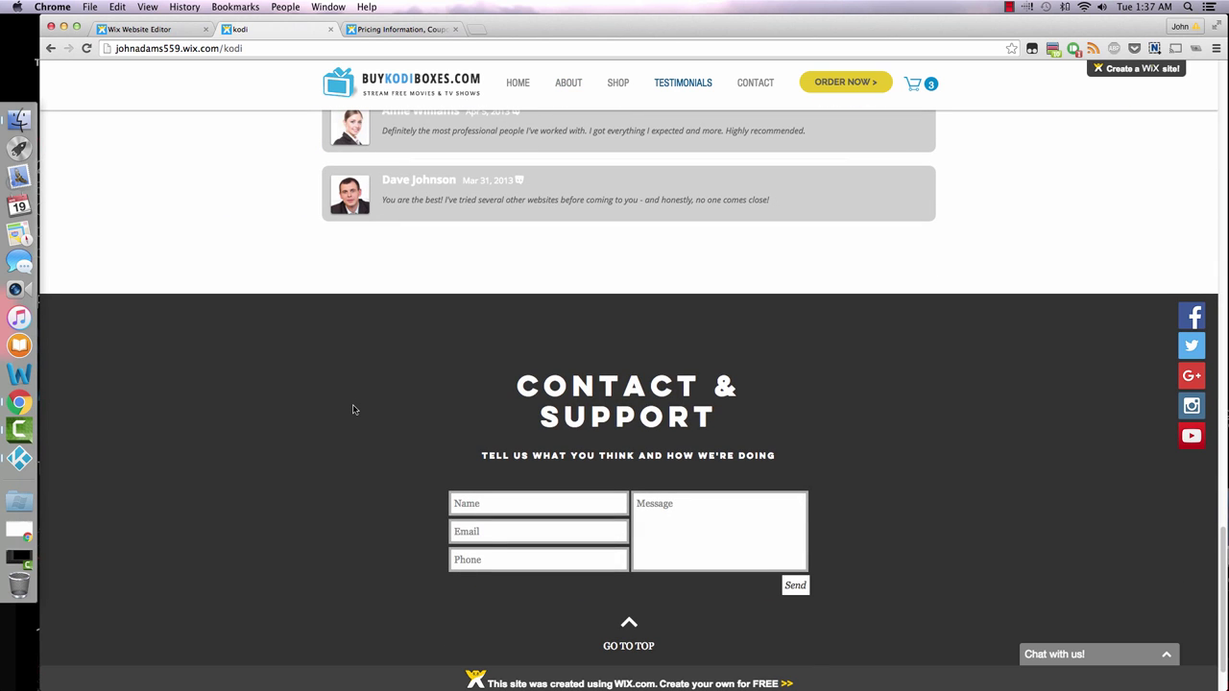
scroll(353, 410, "down", 1)
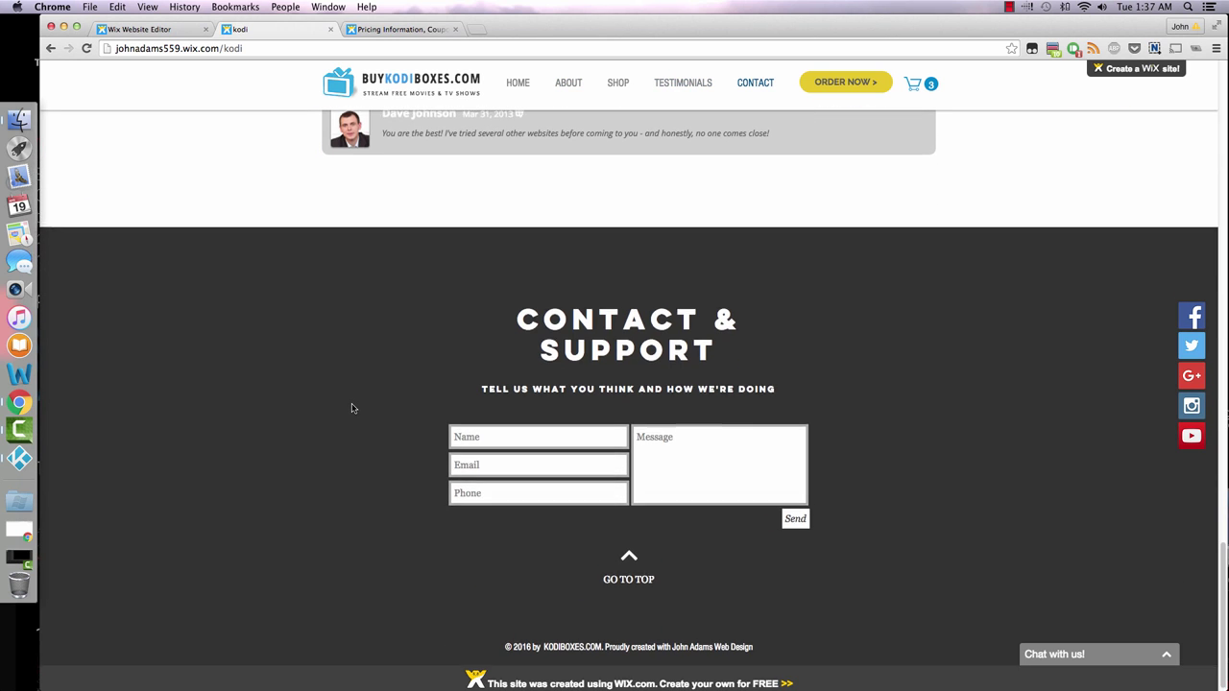
scroll(351, 406, "up", 20)
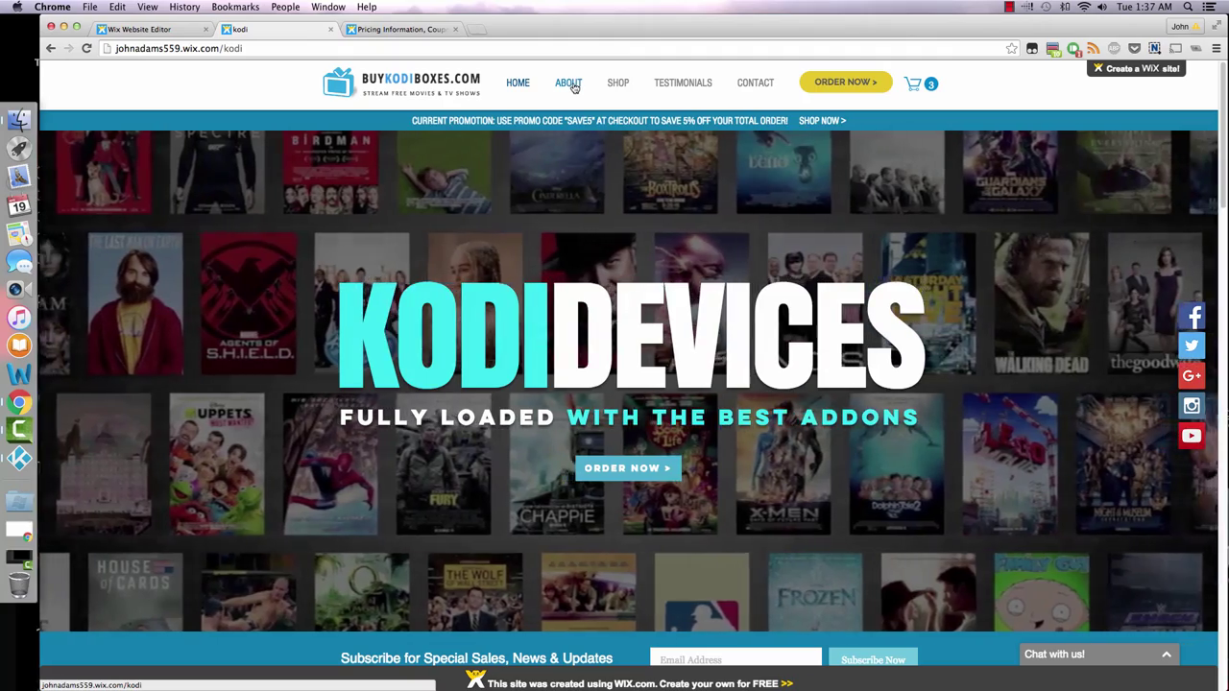
Visit the About, Testimonials, Contact and Home sections, then switch to the Wix Website Editor tab.
left_click(573, 85)
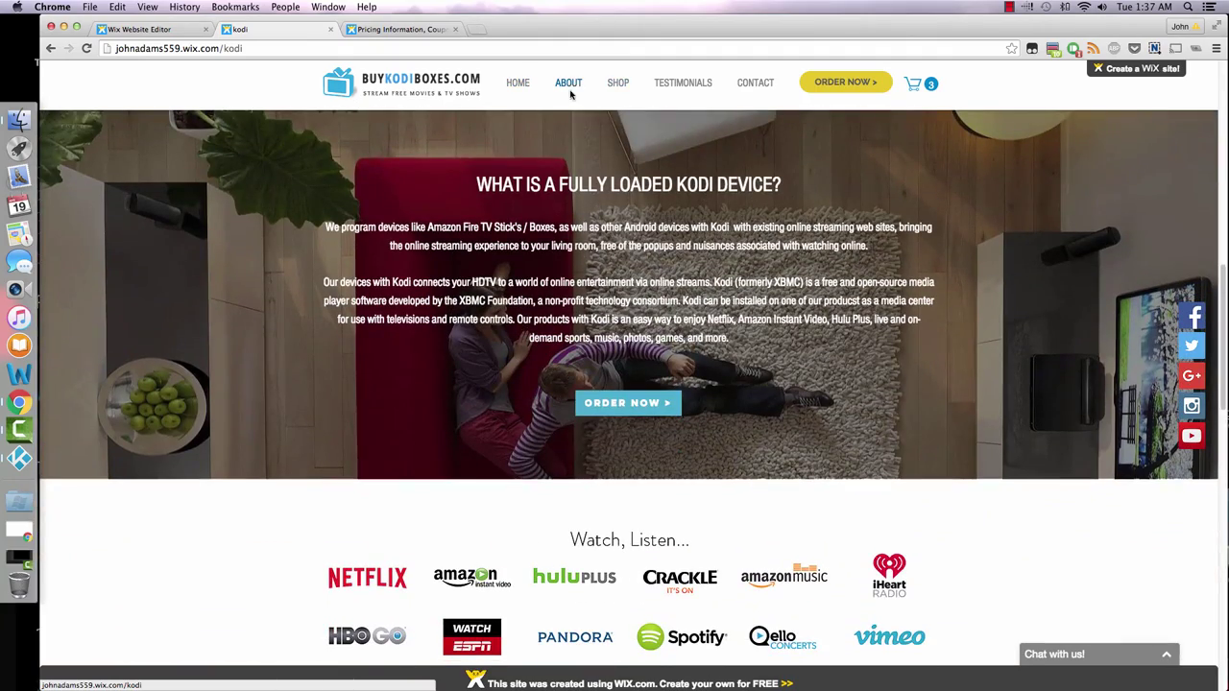
left_click(700, 86)
left_click(755, 85)
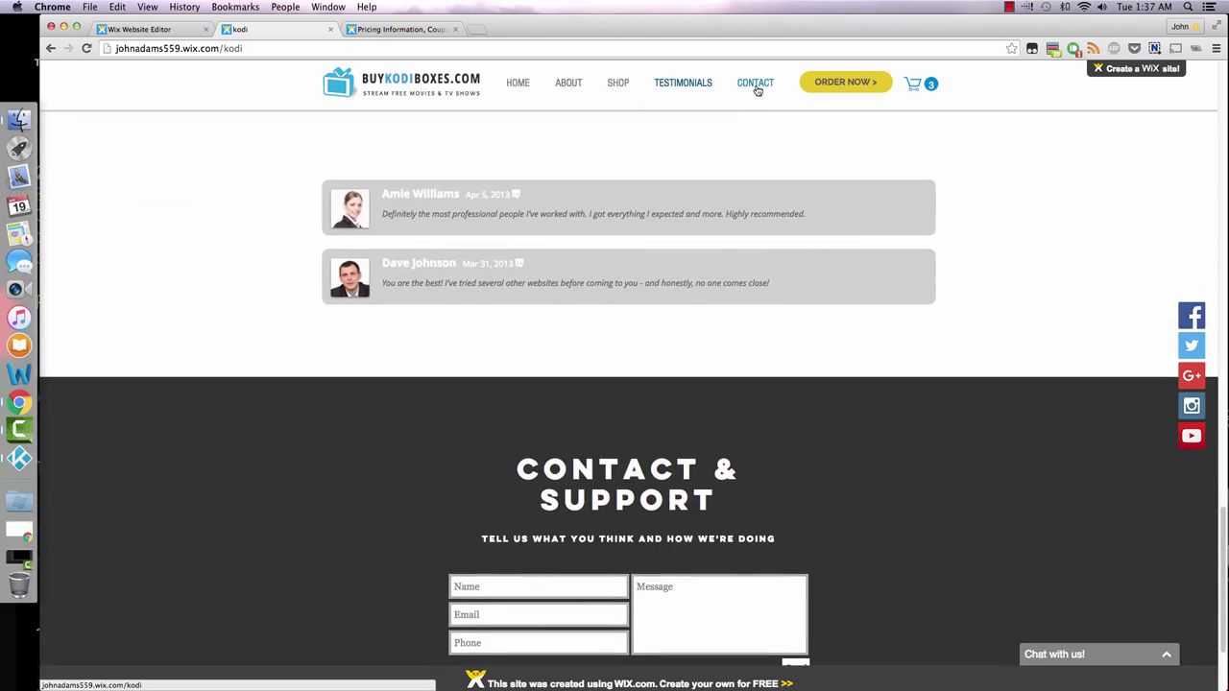
left_click(524, 85)
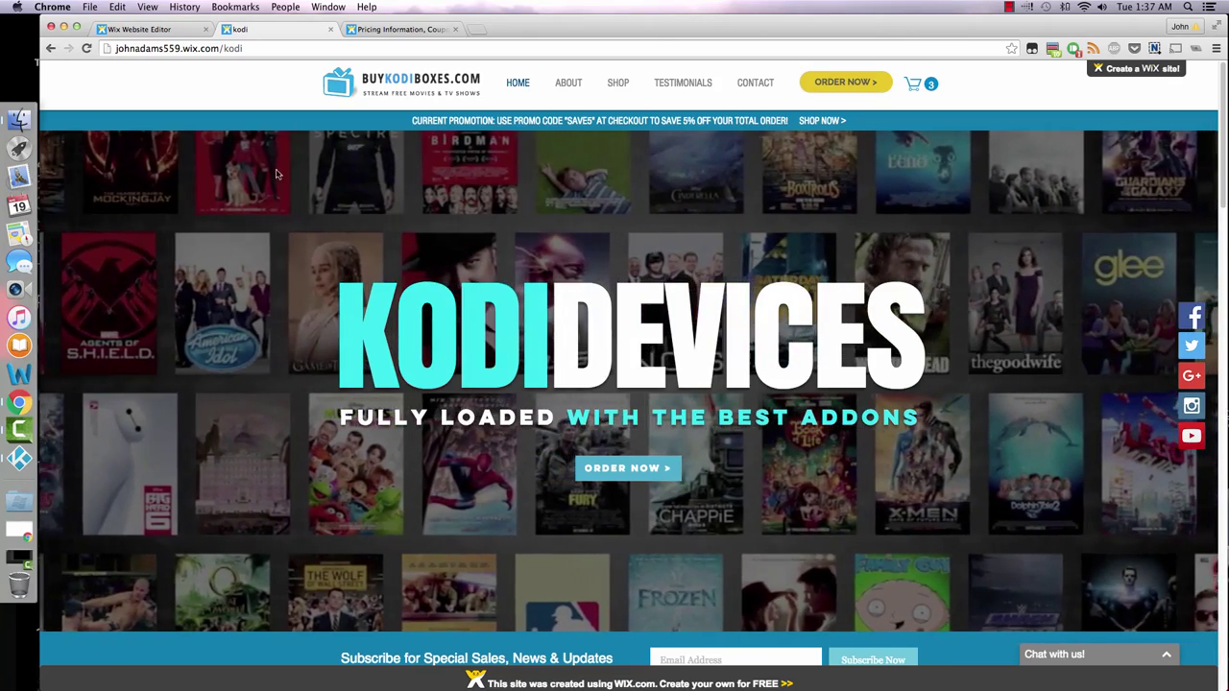
left_click(164, 30)
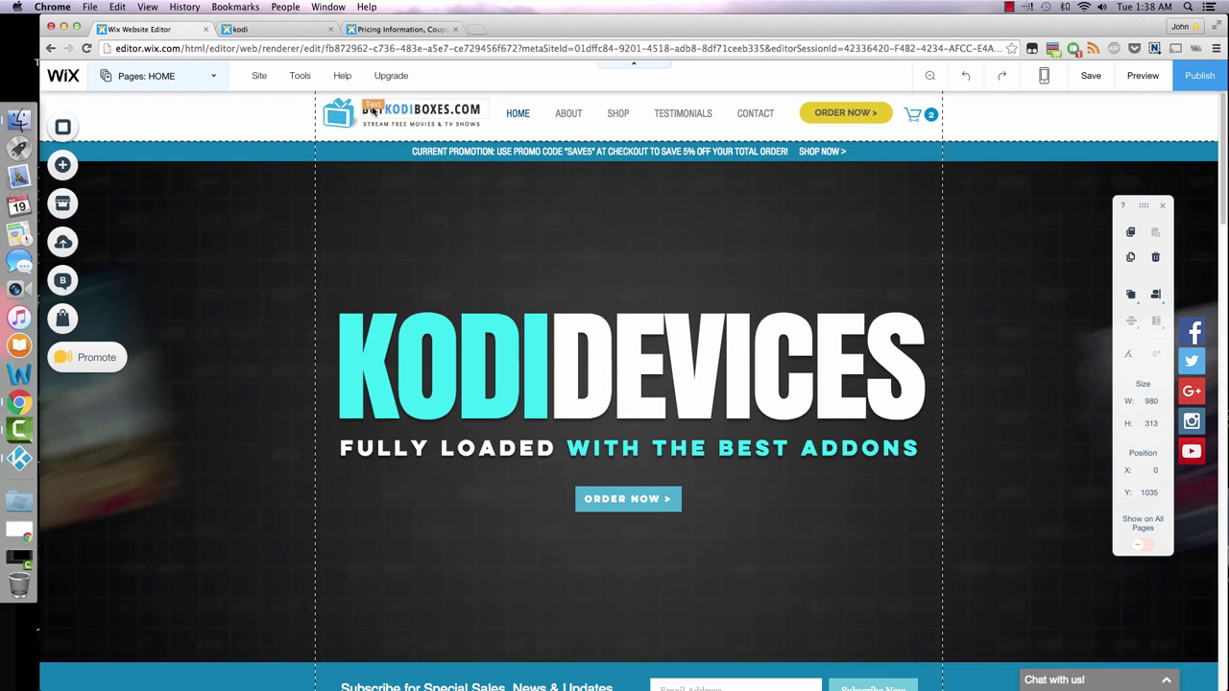
Replace BOXES with STICKS in the header logo text, making it BUYKODISTICKS.COM.
left_click(448, 110)
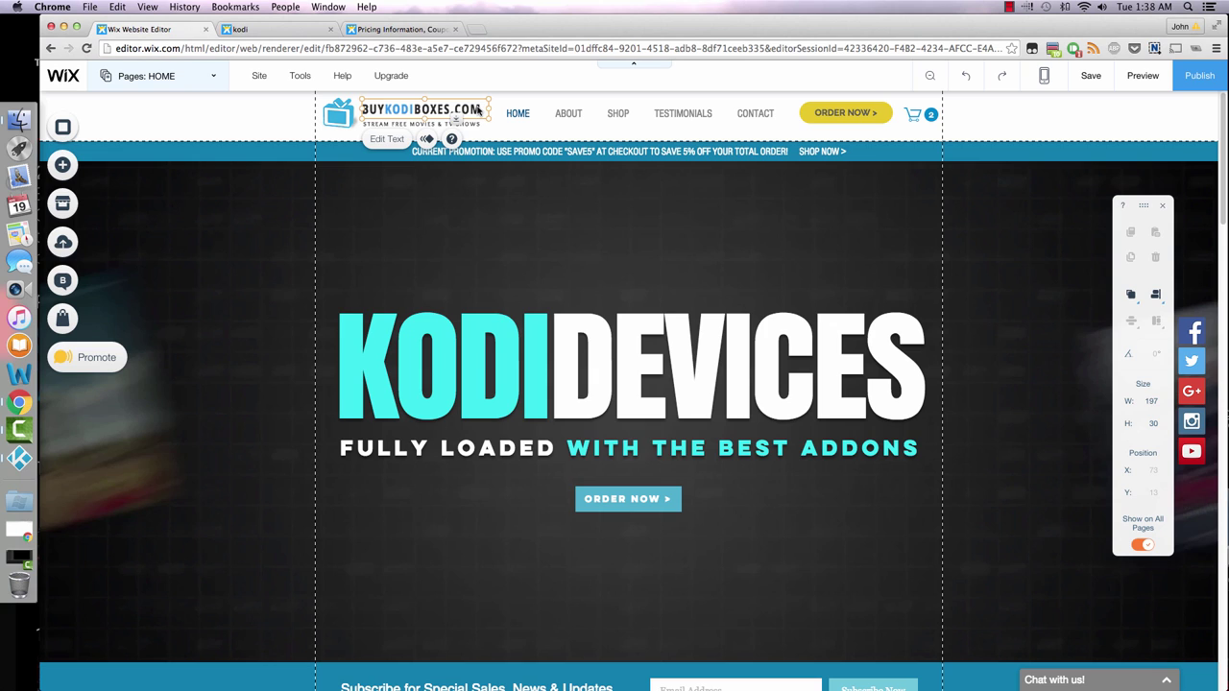
double_click(477, 110)
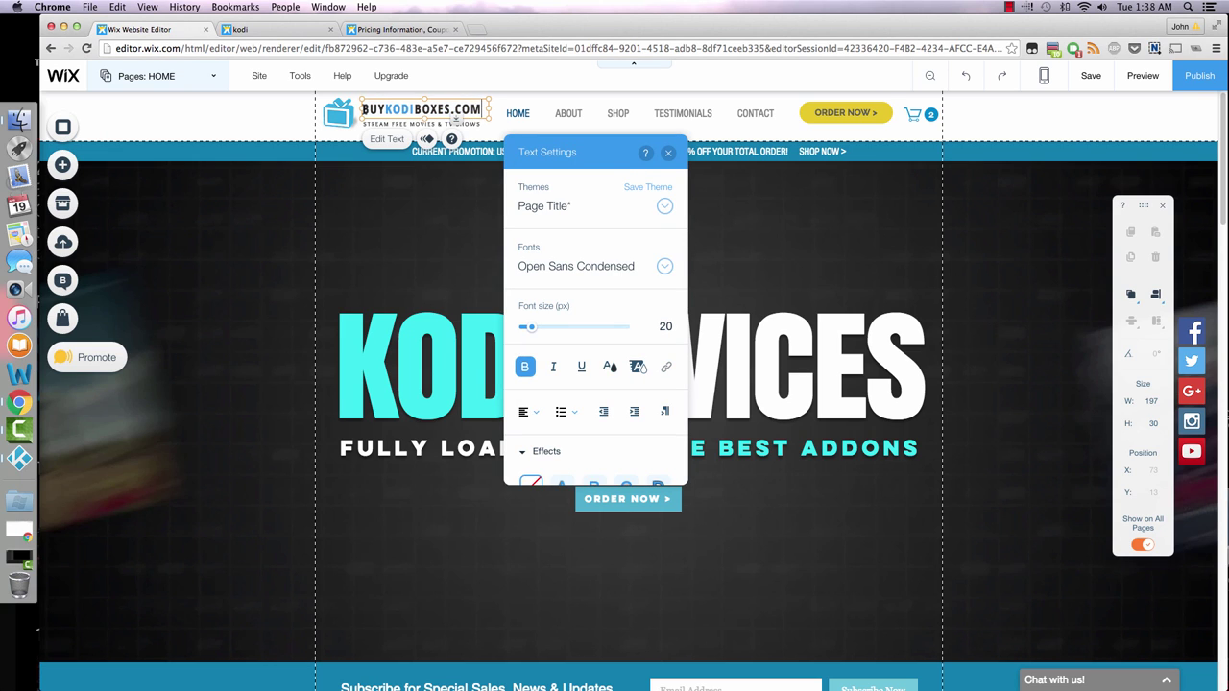
left_click_drag(367, 109, 379, 109)
left_click(477, 108)
left_click_drag(413, 110, 447, 109)
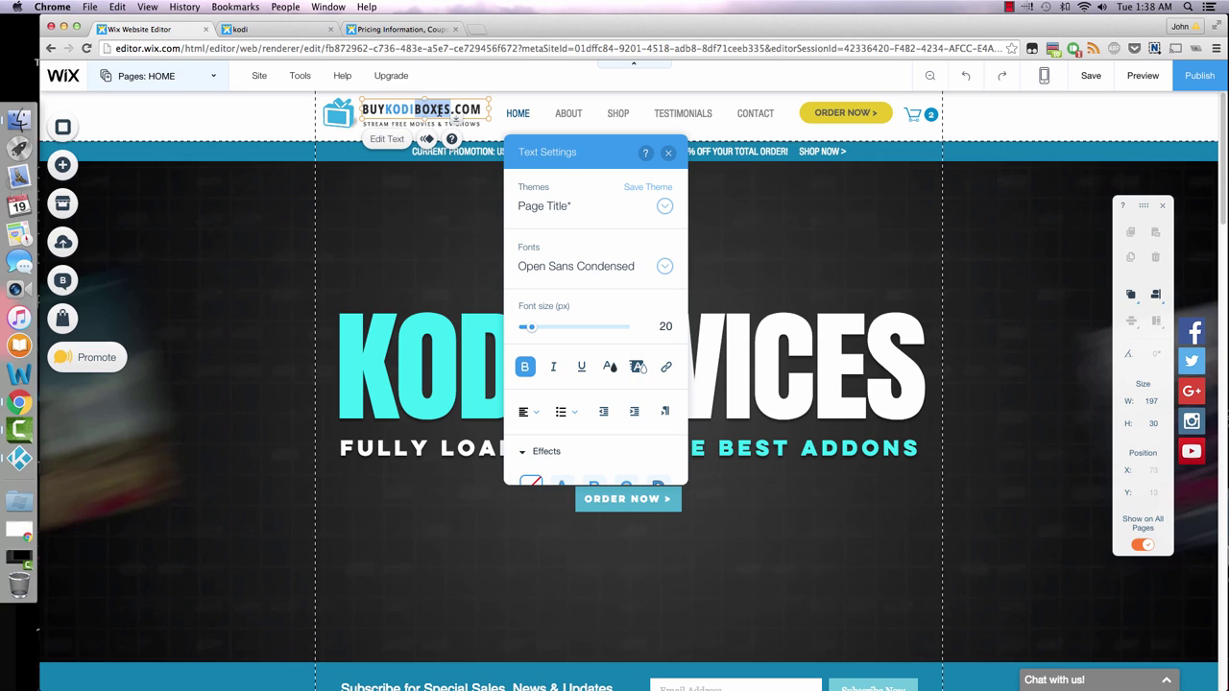
type("STICKS")
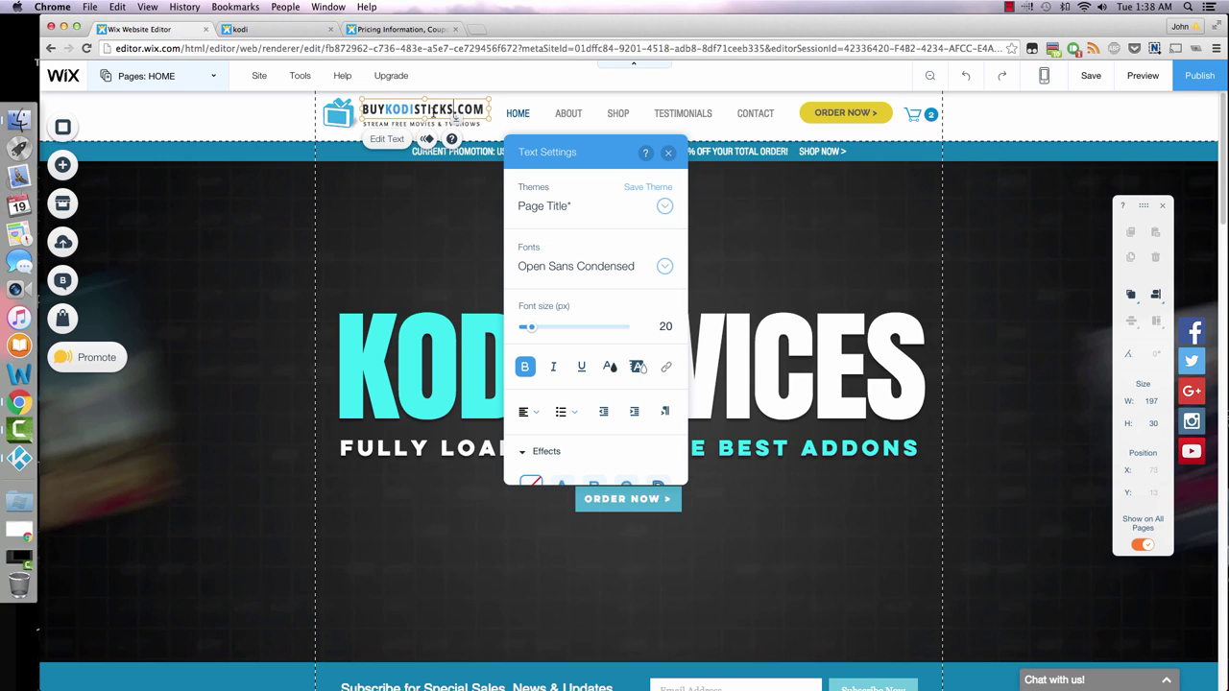
Swap the header logo icon for the FIRETV BOX picture from My Images.
left_click(339, 120)
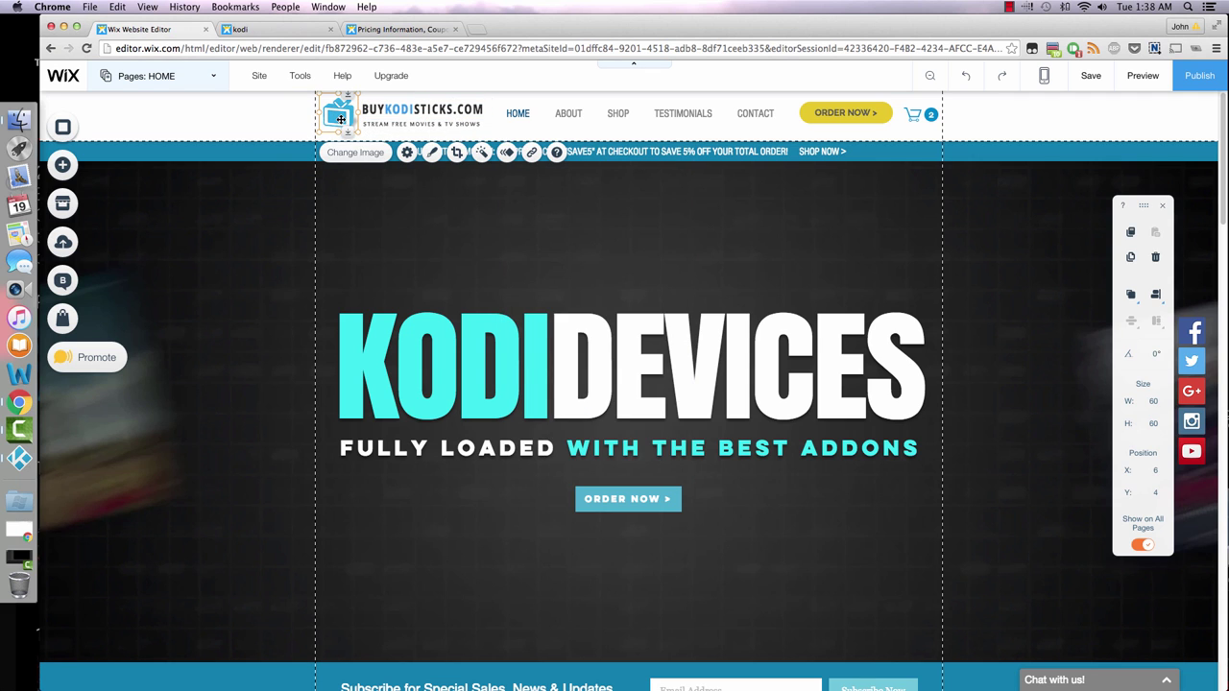
left_click(355, 153)
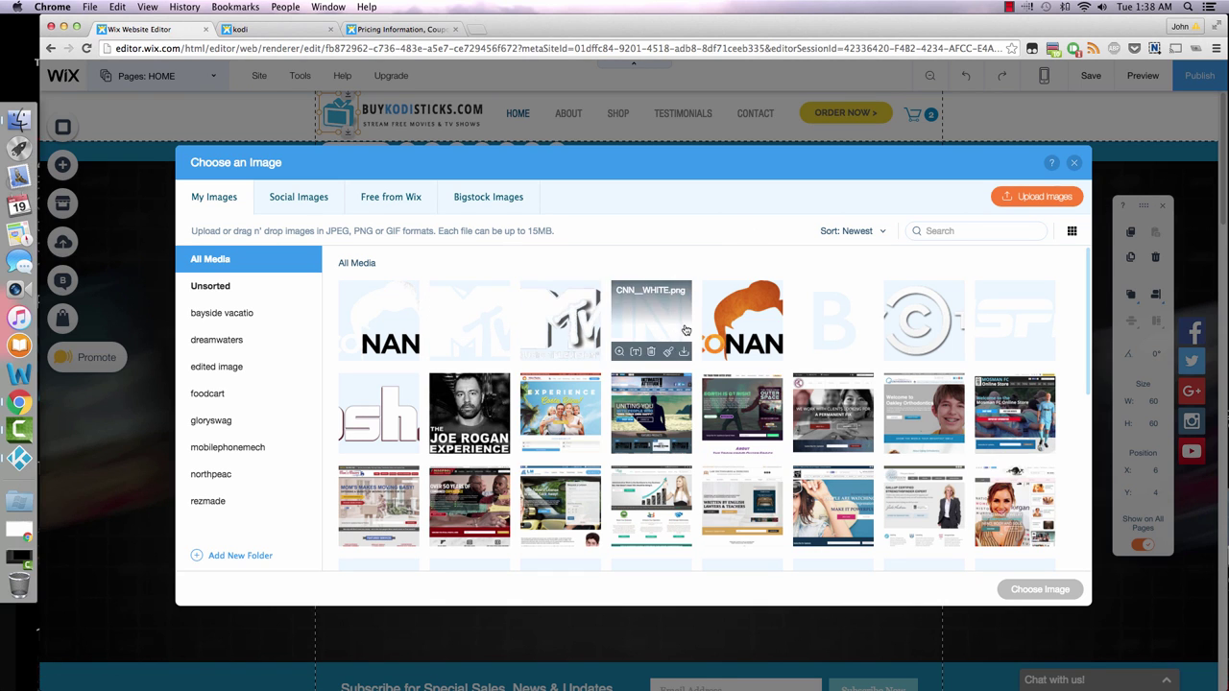
scroll(708, 399, "down", 1)
scroll(708, 399, "down", 2)
scroll(513, 381, "down", 7)
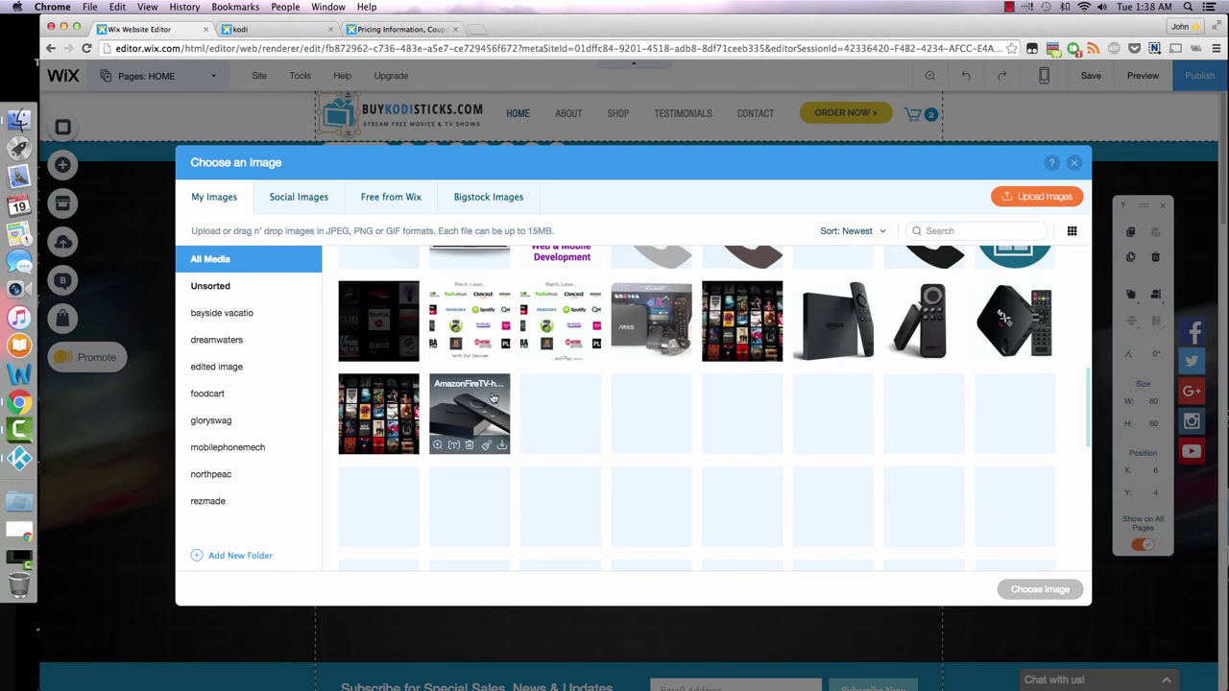
double_click(837, 318)
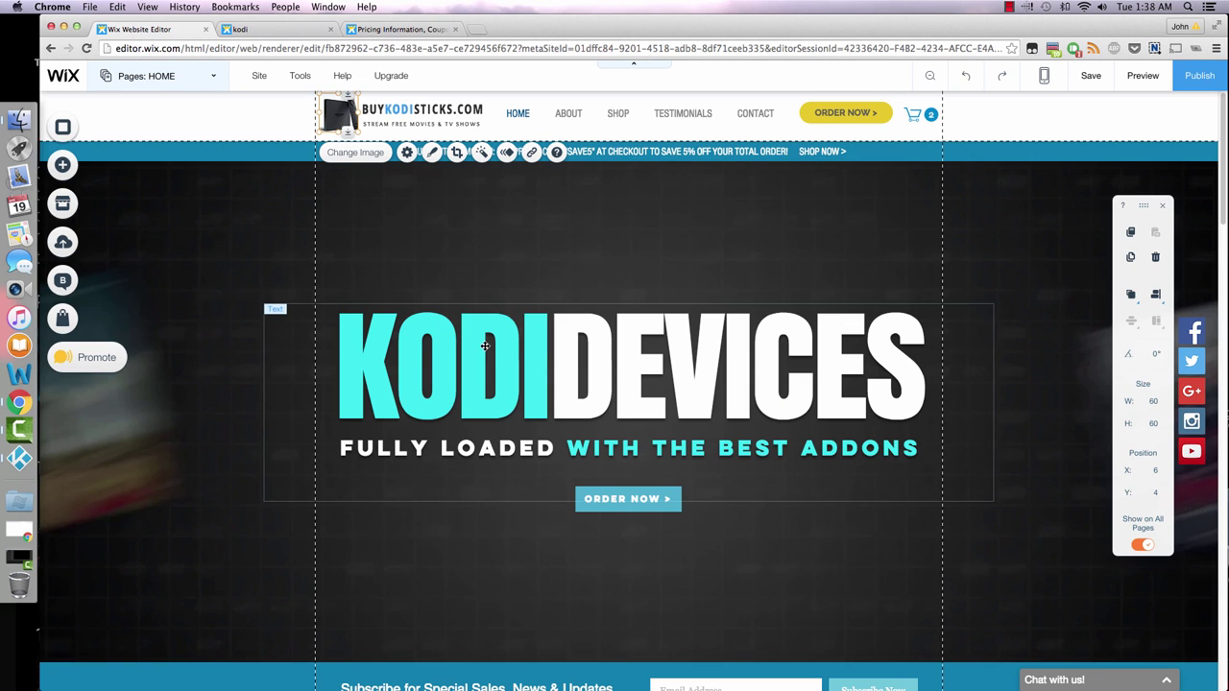
Replace DEVICES with STICKS in the hero heading so it reads KODISTICKS.
left_click(237, 265)
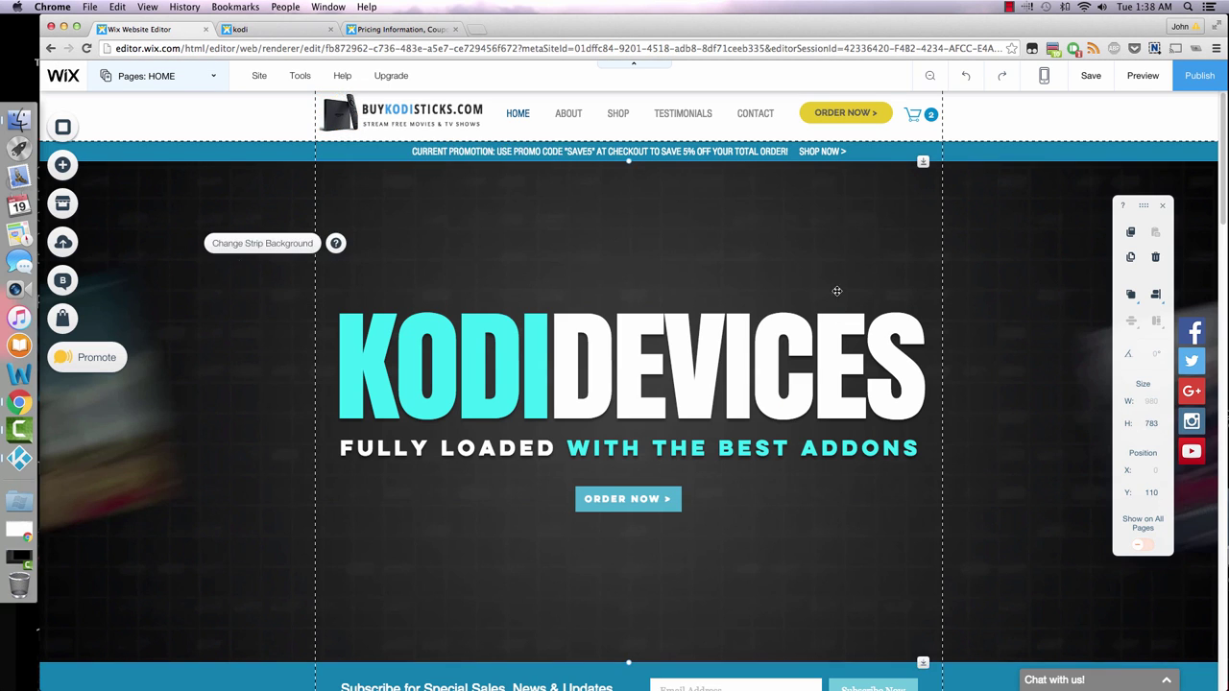
left_click(735, 371)
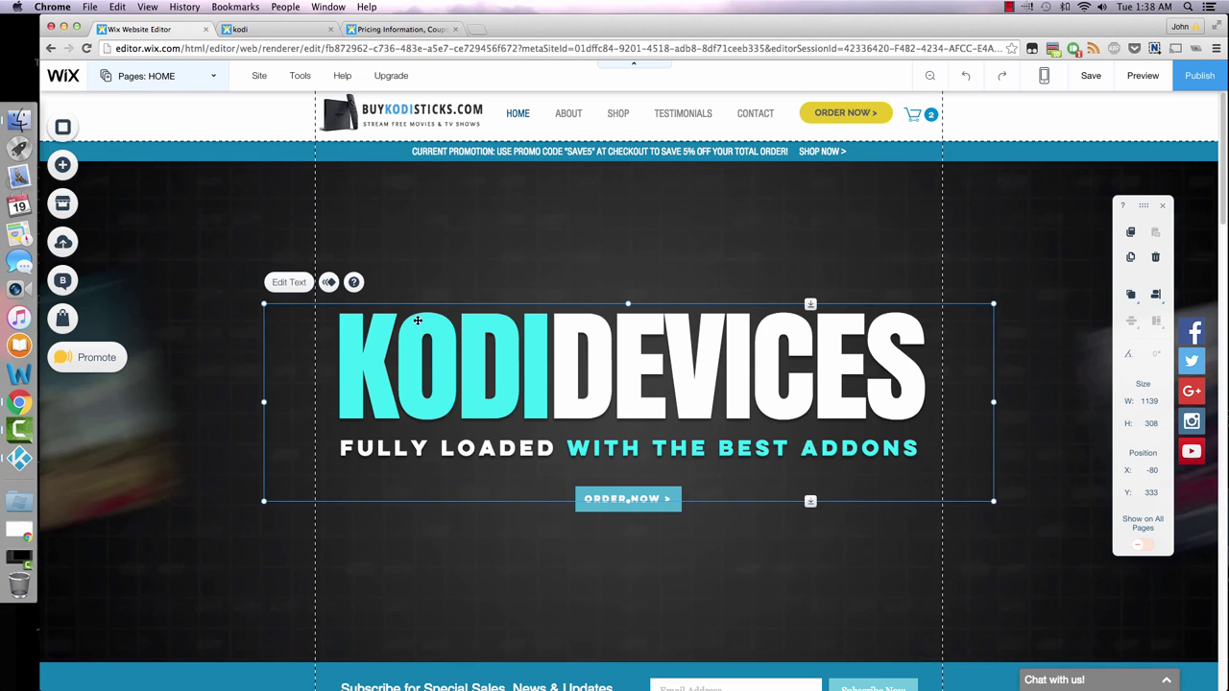
left_click(291, 285)
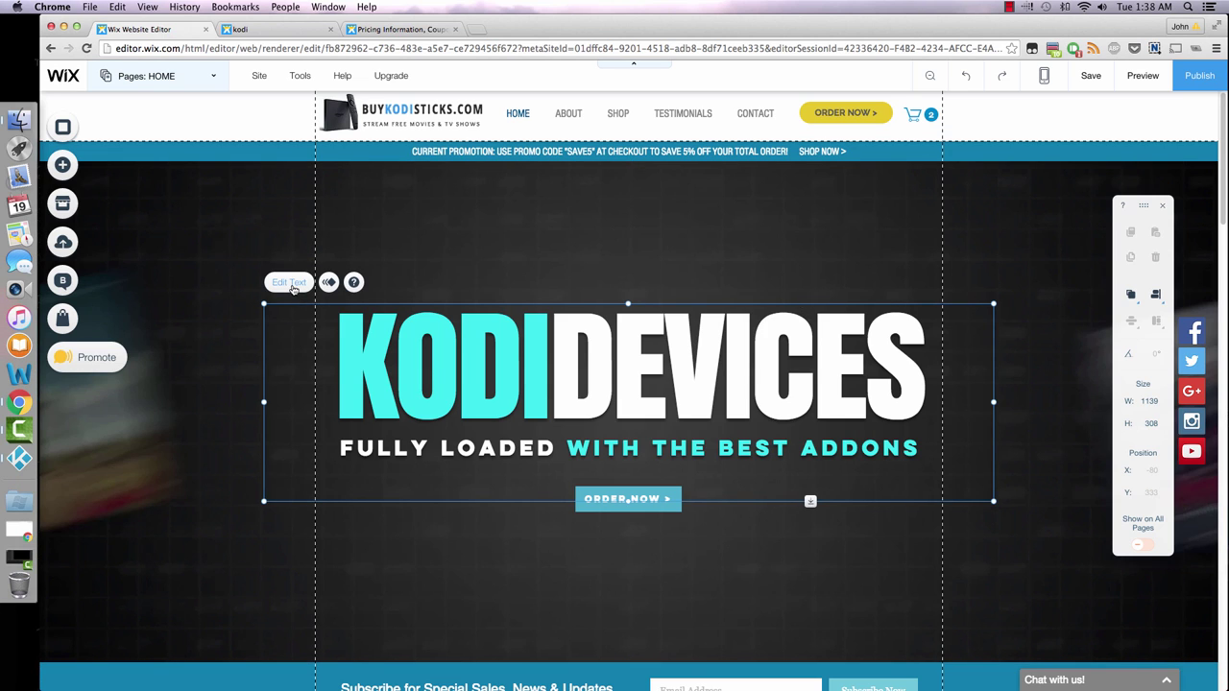
left_click(523, 368)
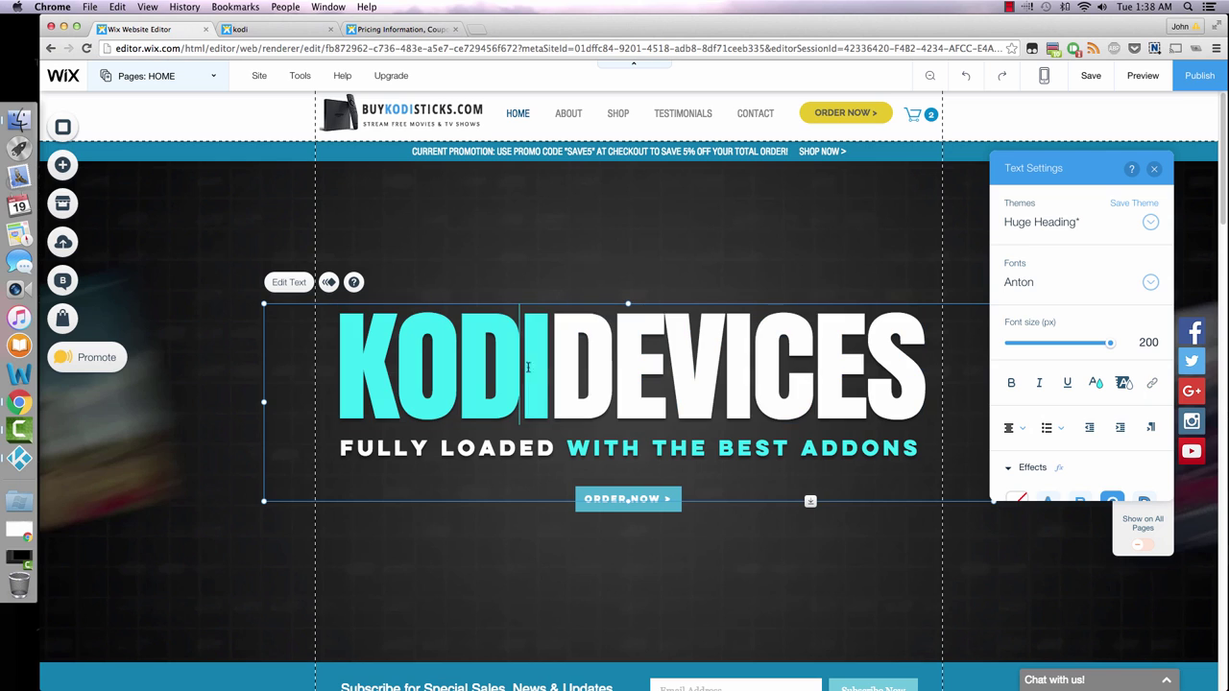
left_click_drag(559, 354, 914, 366)
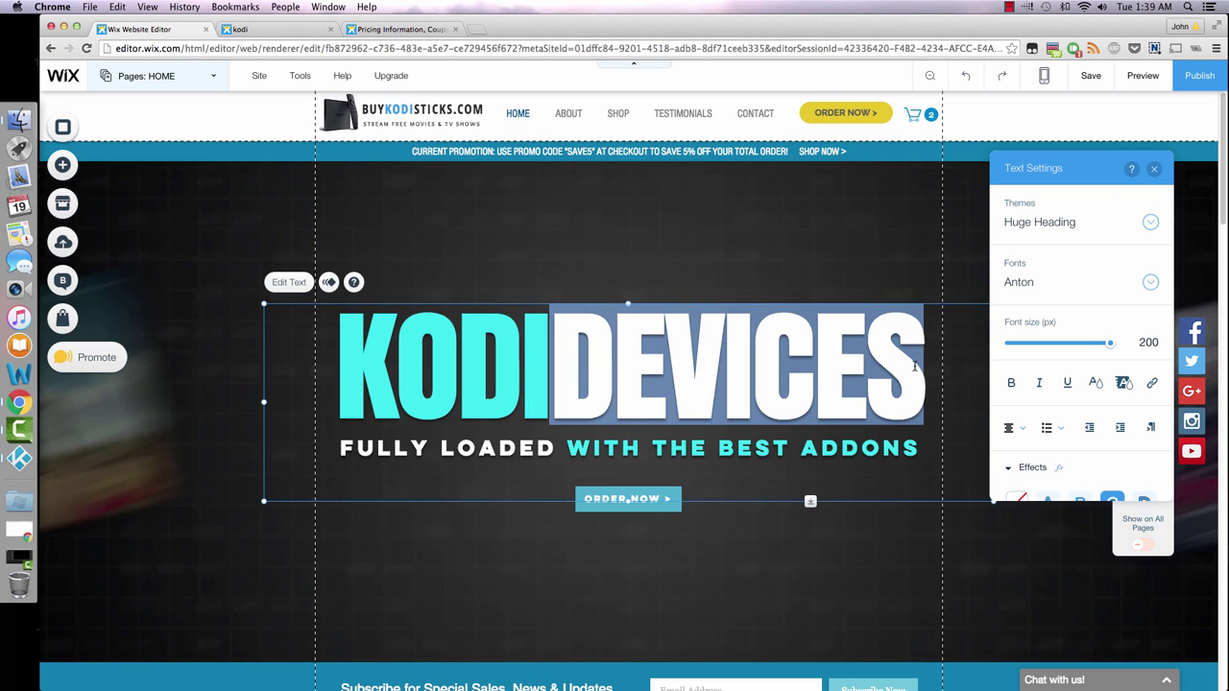
type("STICKS")
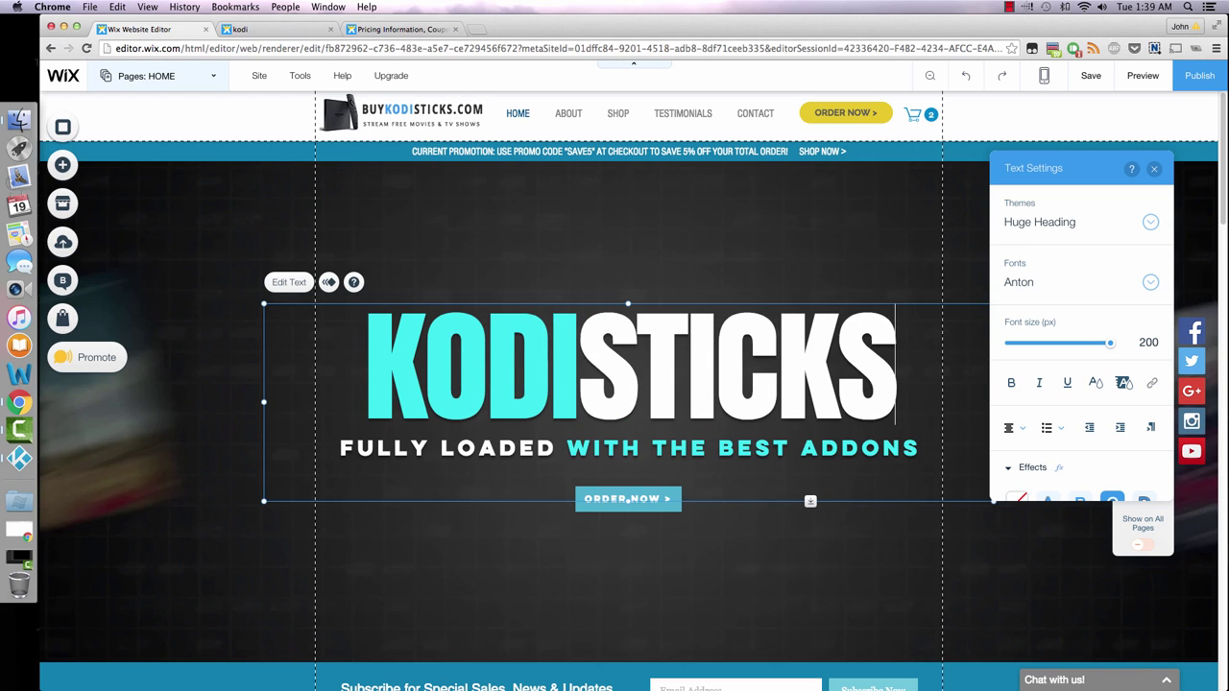
Select the KODI portion of the KODISTICKS heading.
left_click(547, 365)
key("shift+Right")
key("Left")
key("Left")
key("ctrl+a")
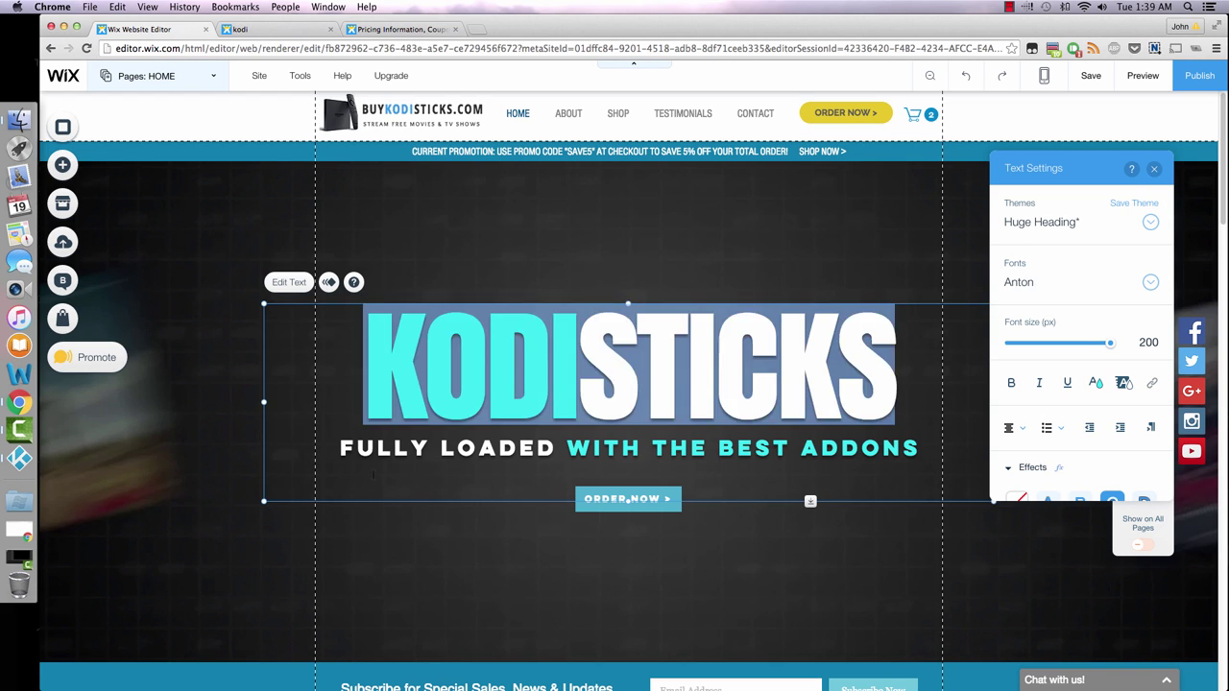
left_click(434, 383)
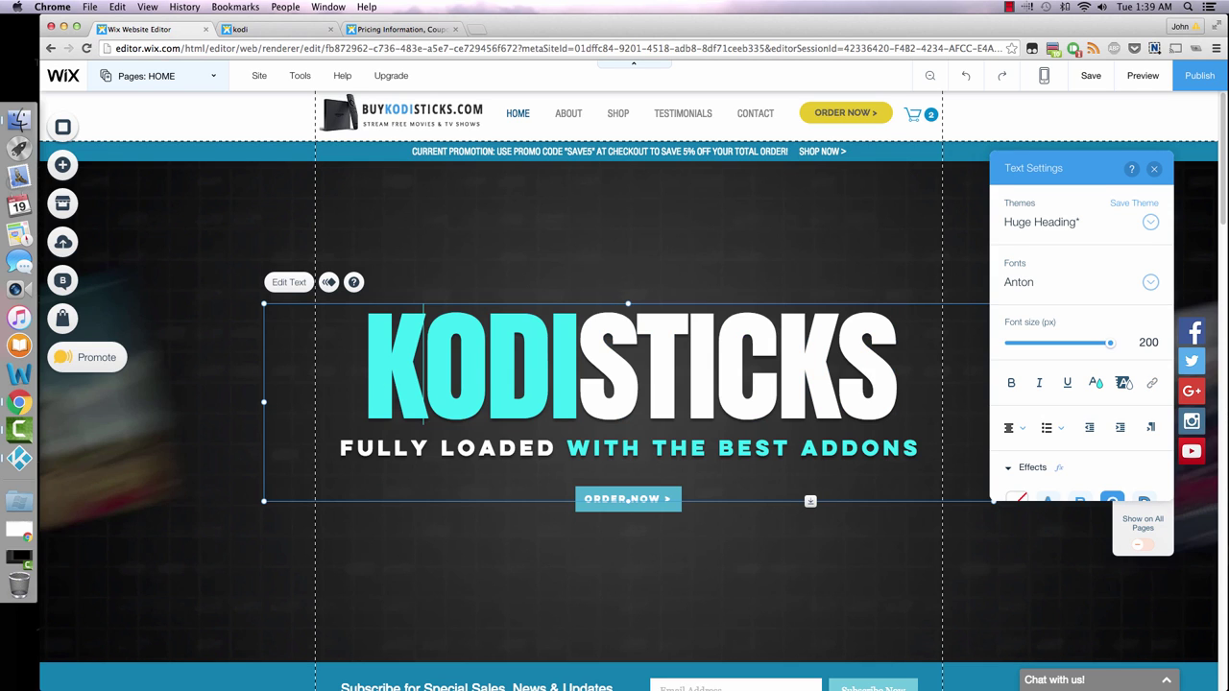
left_click_drag(370, 376, 577, 376)
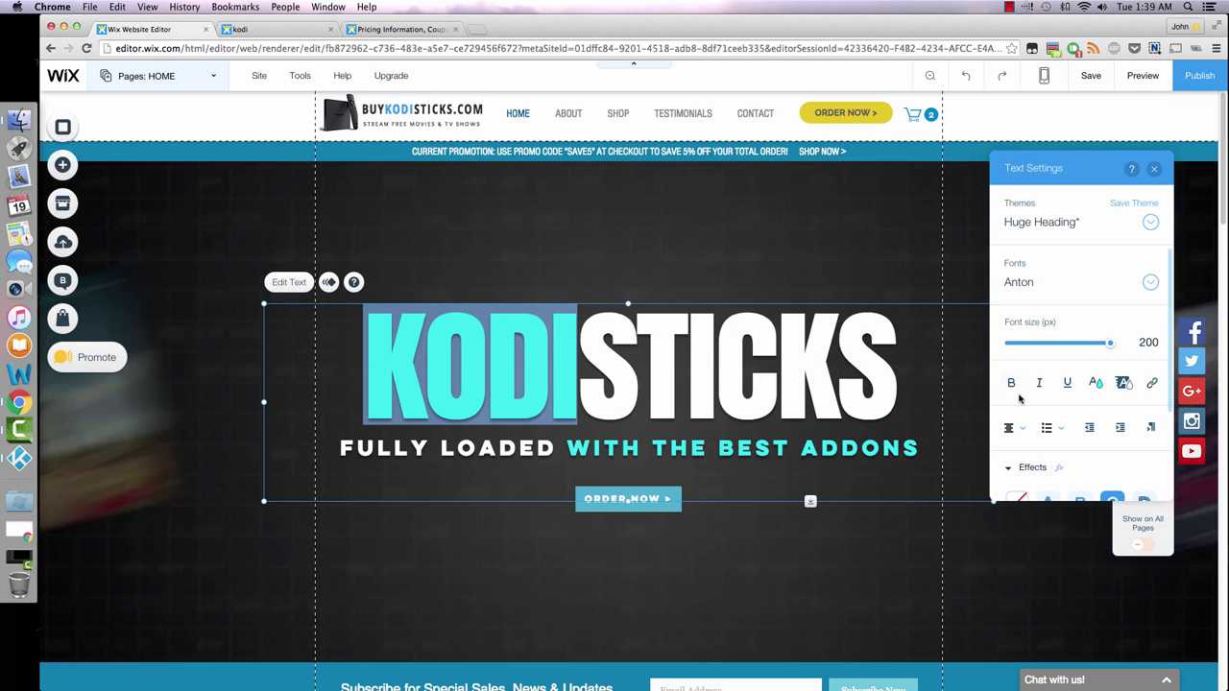
Colour the KODI text dark teal #045F63, saving it as a custom colour.
left_click(1096, 383)
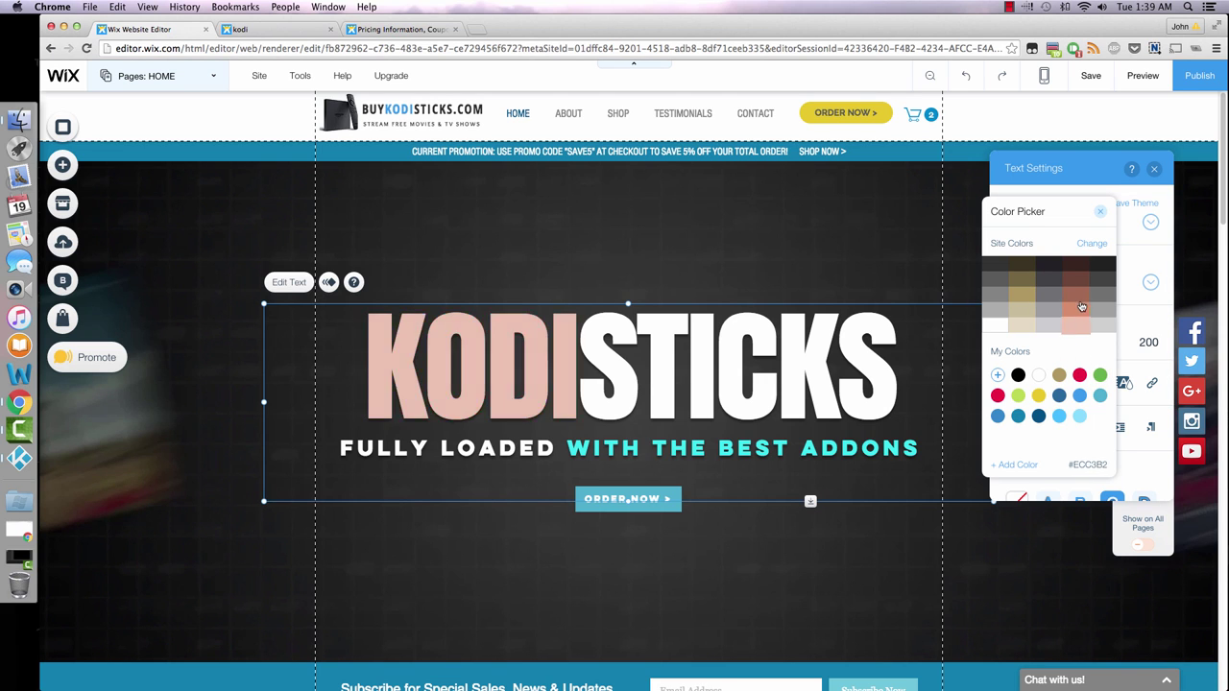
left_click(1079, 376)
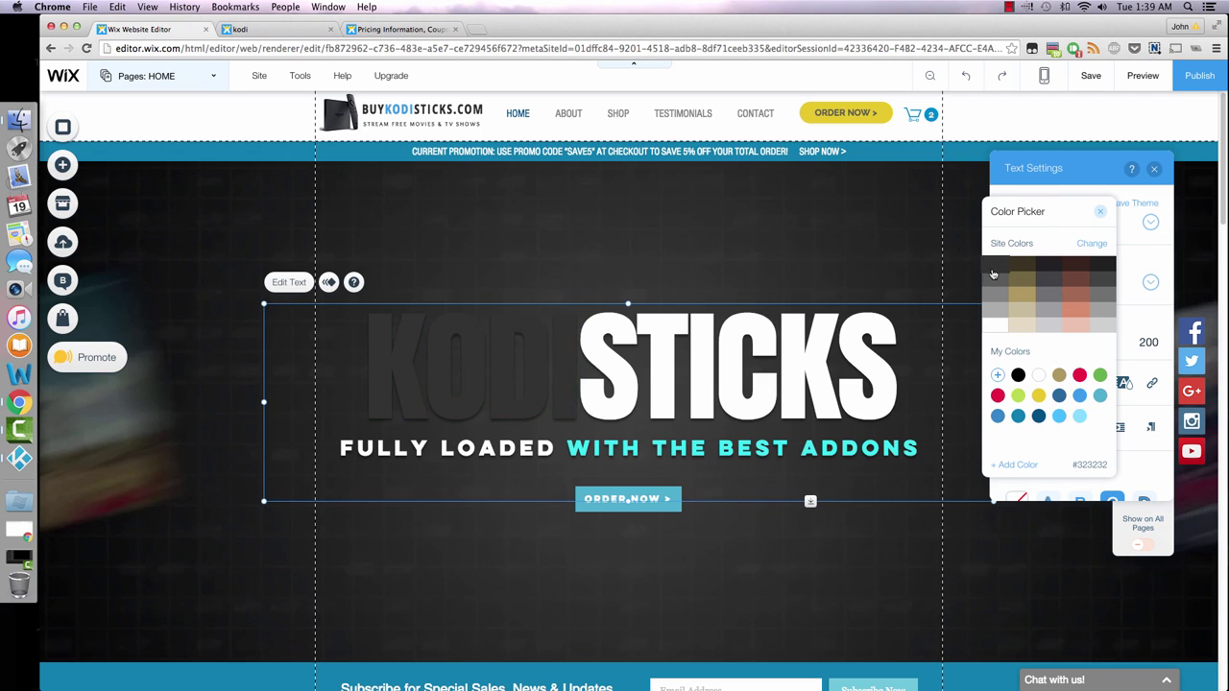
left_click(999, 375)
left_click(1134, 318)
left_click(1104, 463)
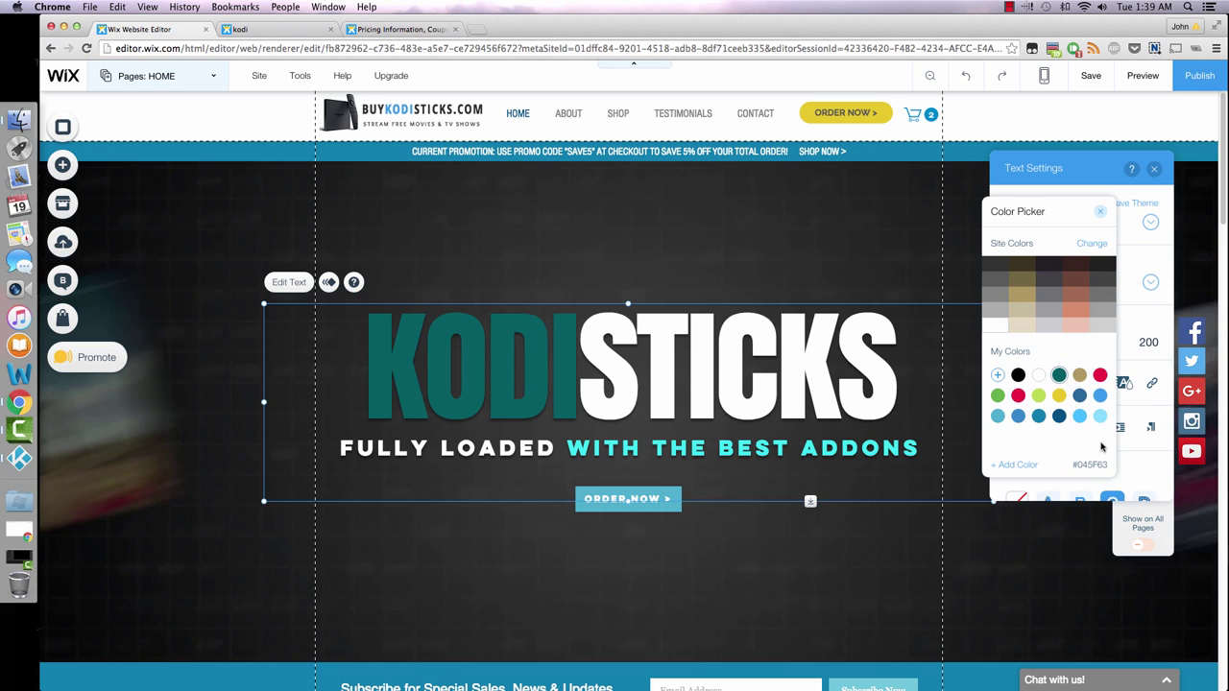
left_click(1100, 211)
Apply text effect F to the entire KODISTICKS heading.
scroll(1079, 343, "down", 1)
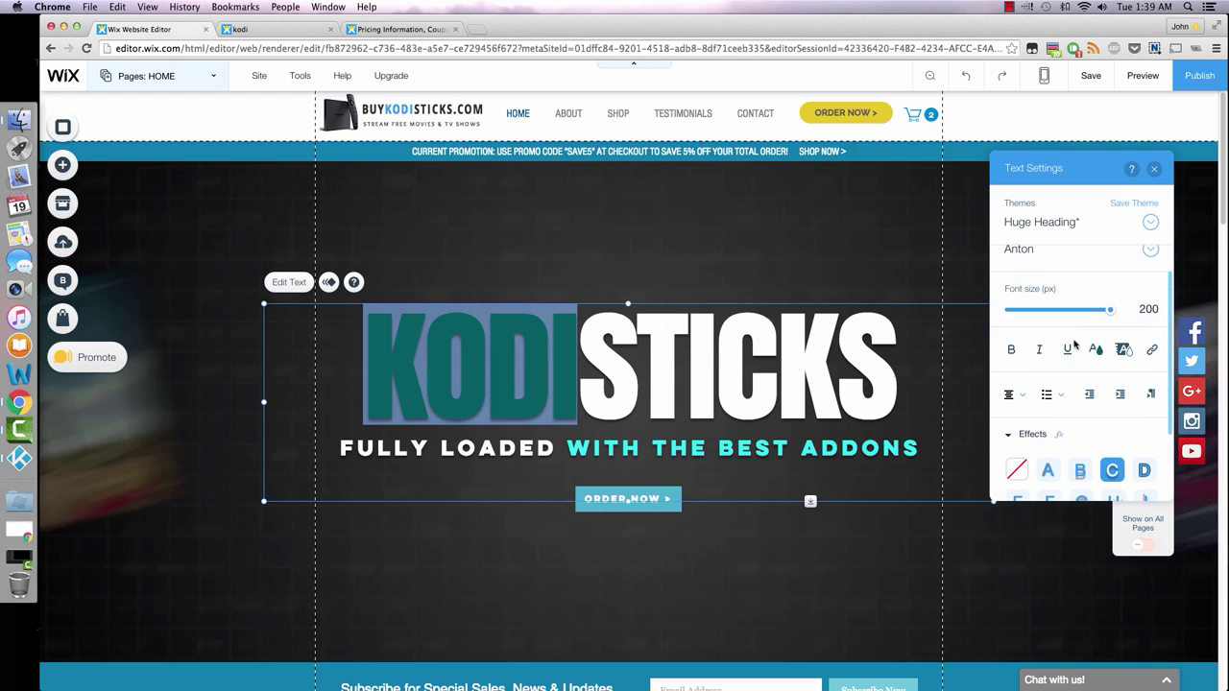
left_click(544, 379)
left_click(382, 364)
left_click_drag(364, 384, 855, 401)
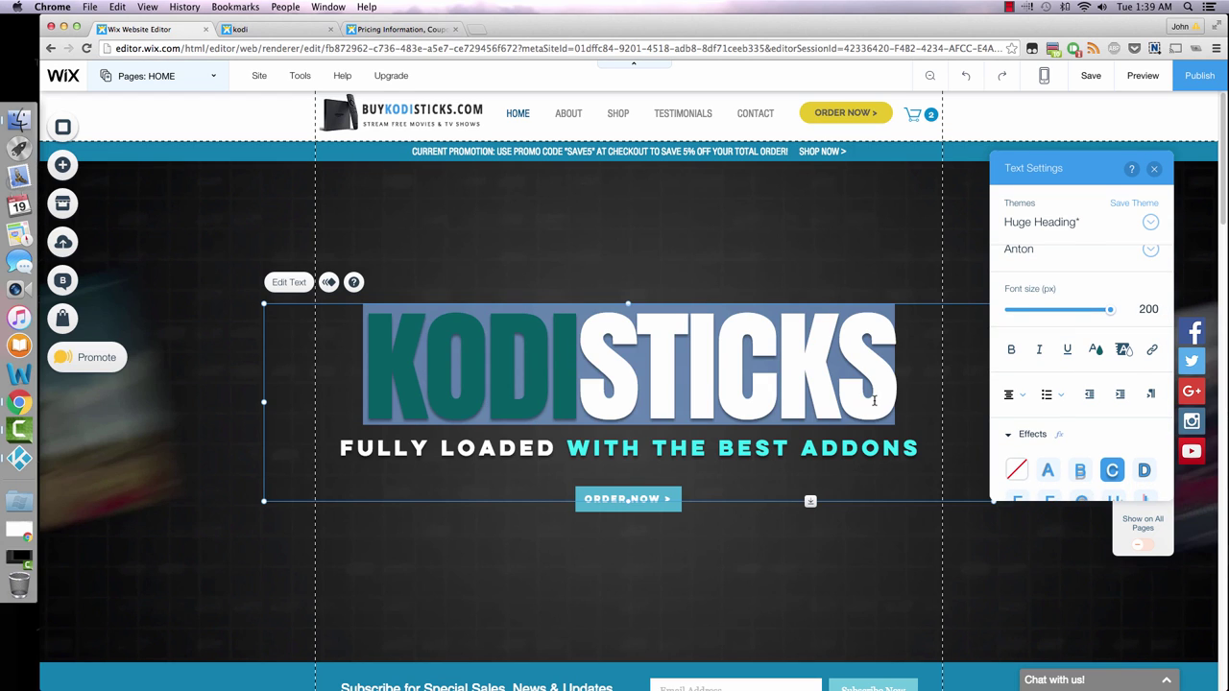
scroll(1105, 397, "down", 1)
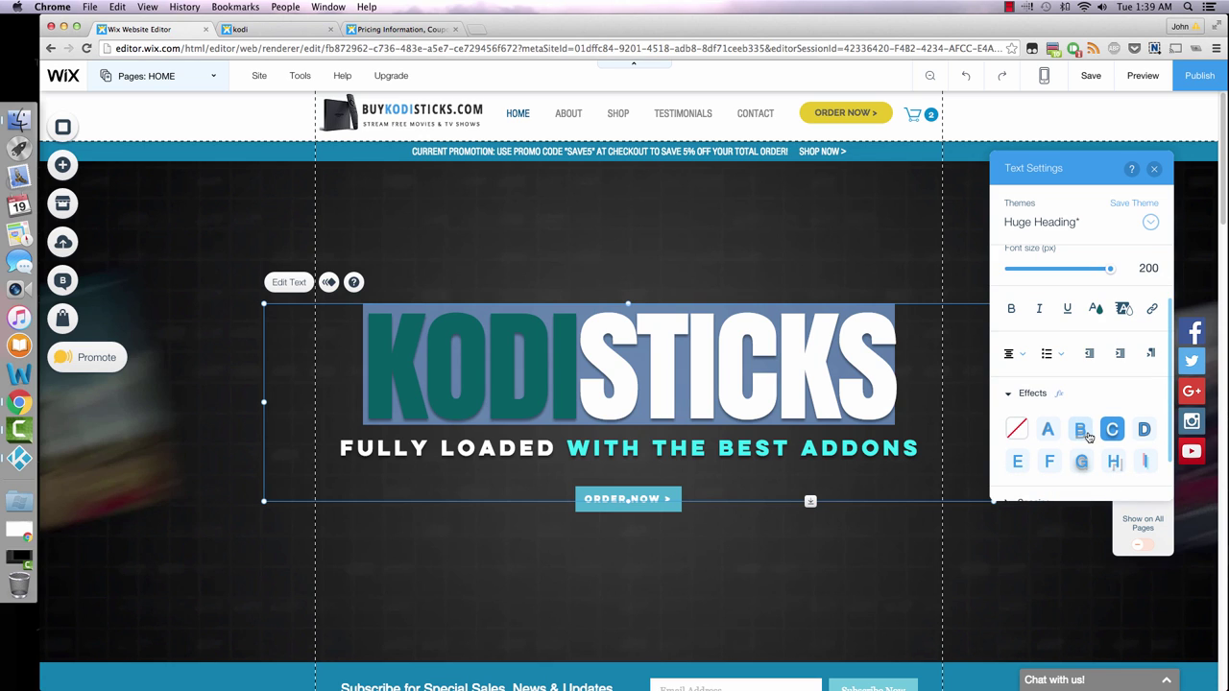
left_click(1049, 462)
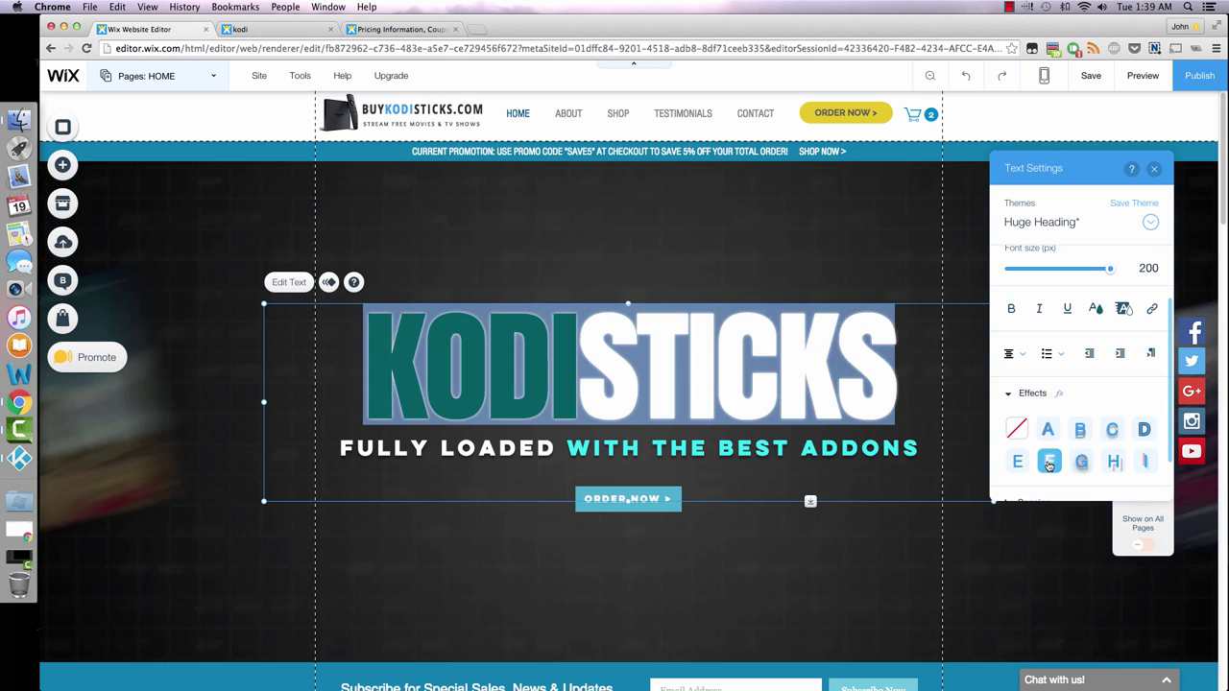
left_click(768, 356)
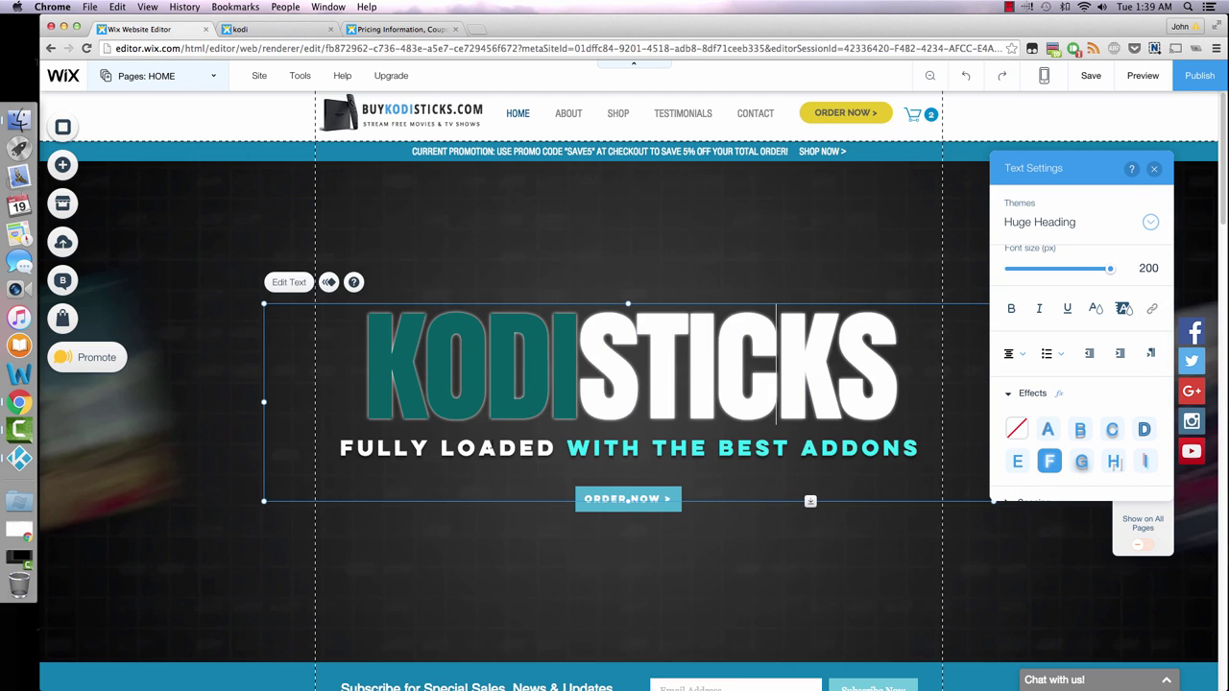
Link the ORDER NOW button beneath the KODISTICKS heading to the Shop page.
left_click(549, 562)
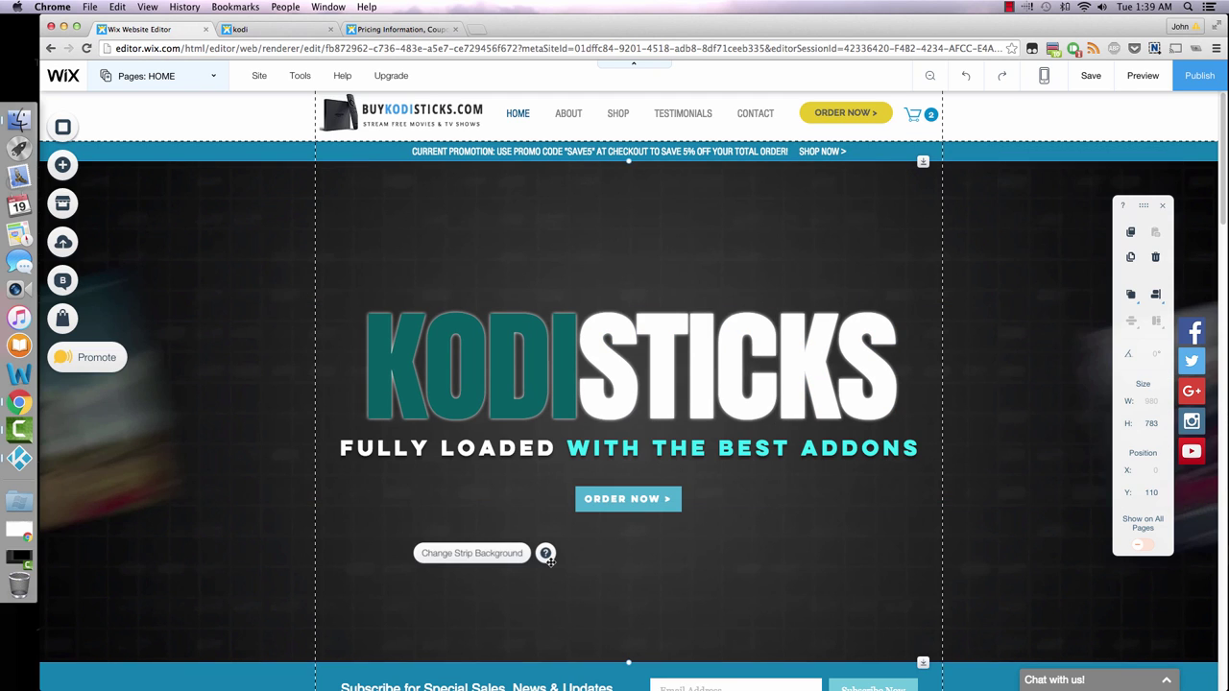
left_click(654, 503)
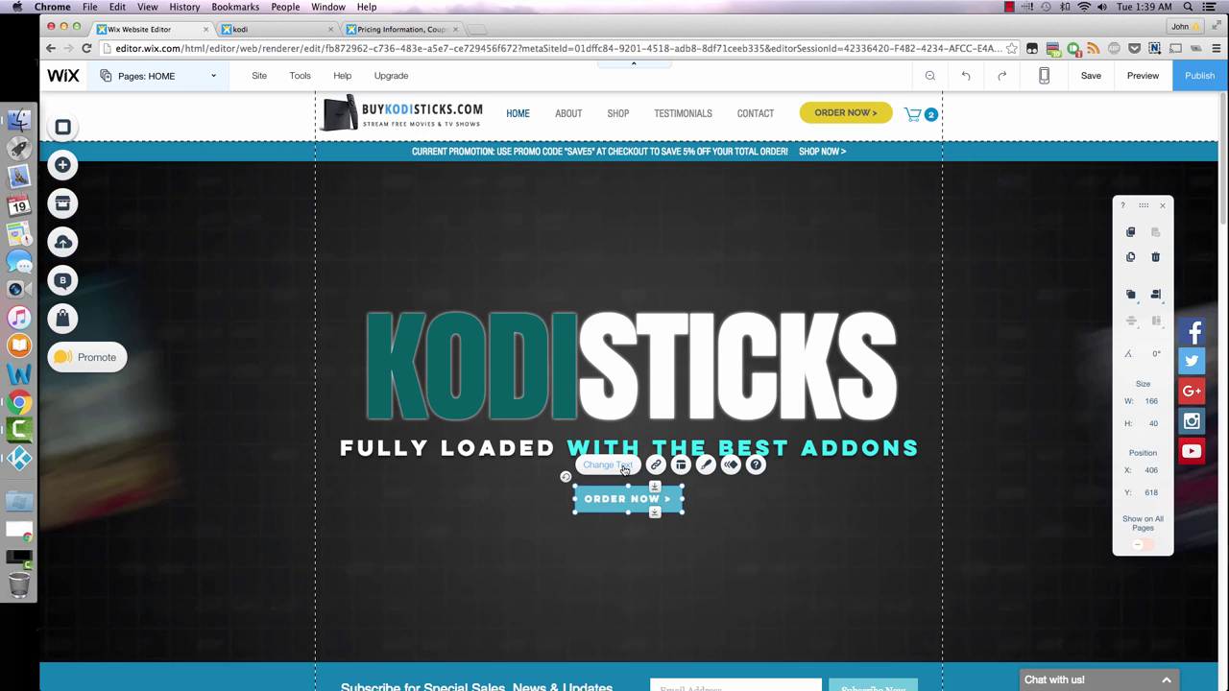
left_click(624, 468)
left_click(799, 564)
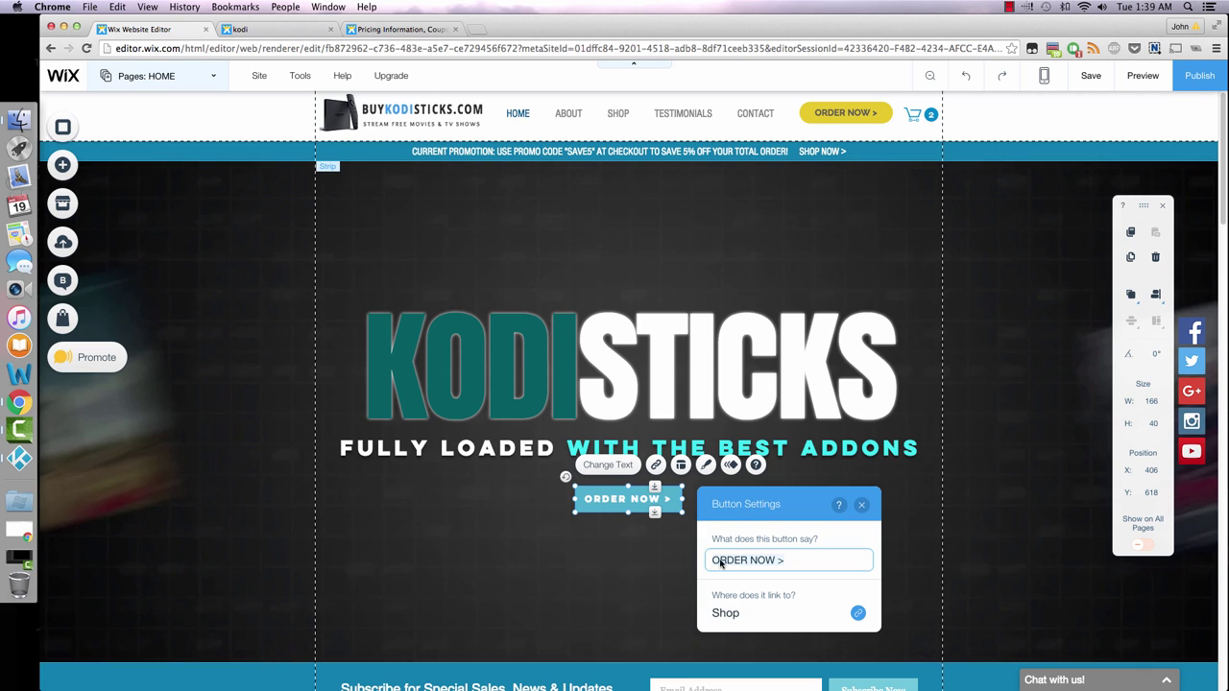
left_click(757, 619)
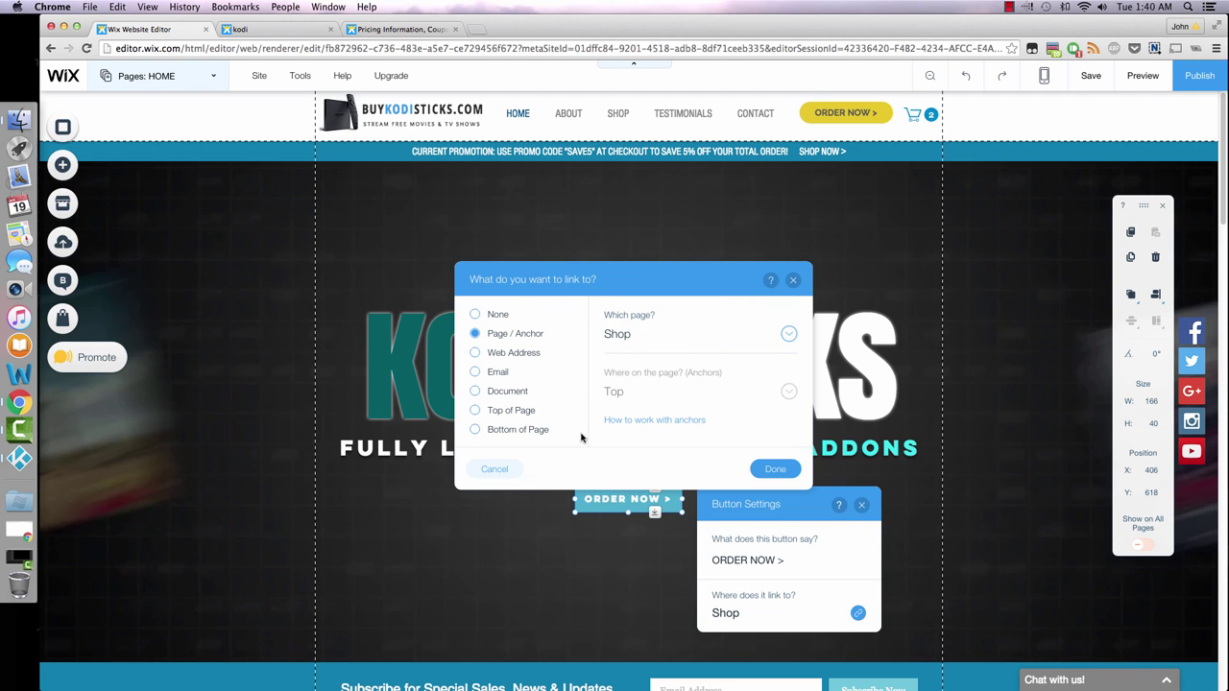
left_click(774, 468)
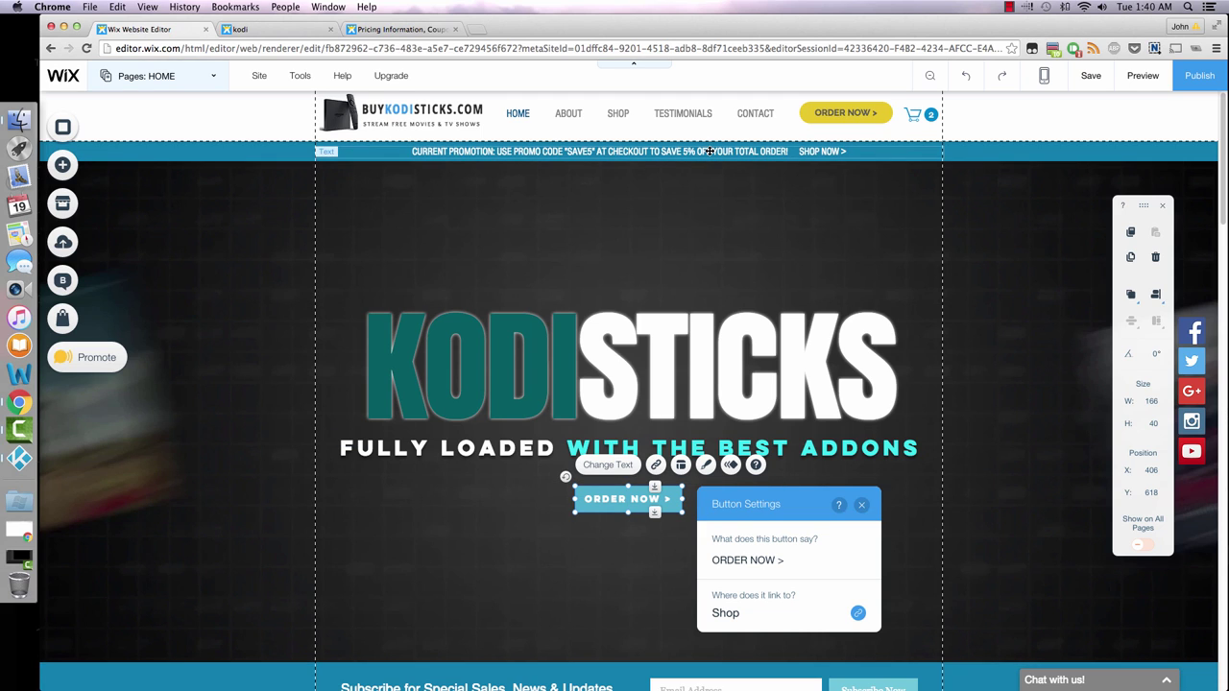
left_click(709, 151)
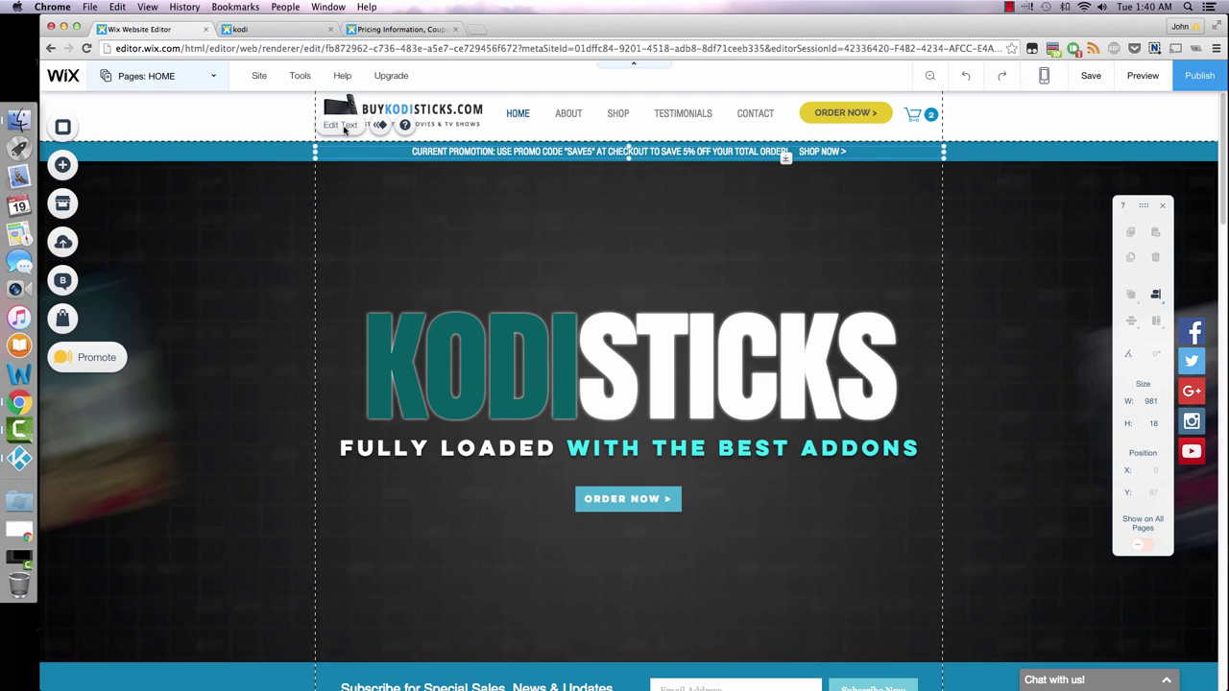
double_click(408, 151)
left_click_drag(408, 152, 787, 152)
left_click(614, 280)
scroll(625, 277, "down", 5)
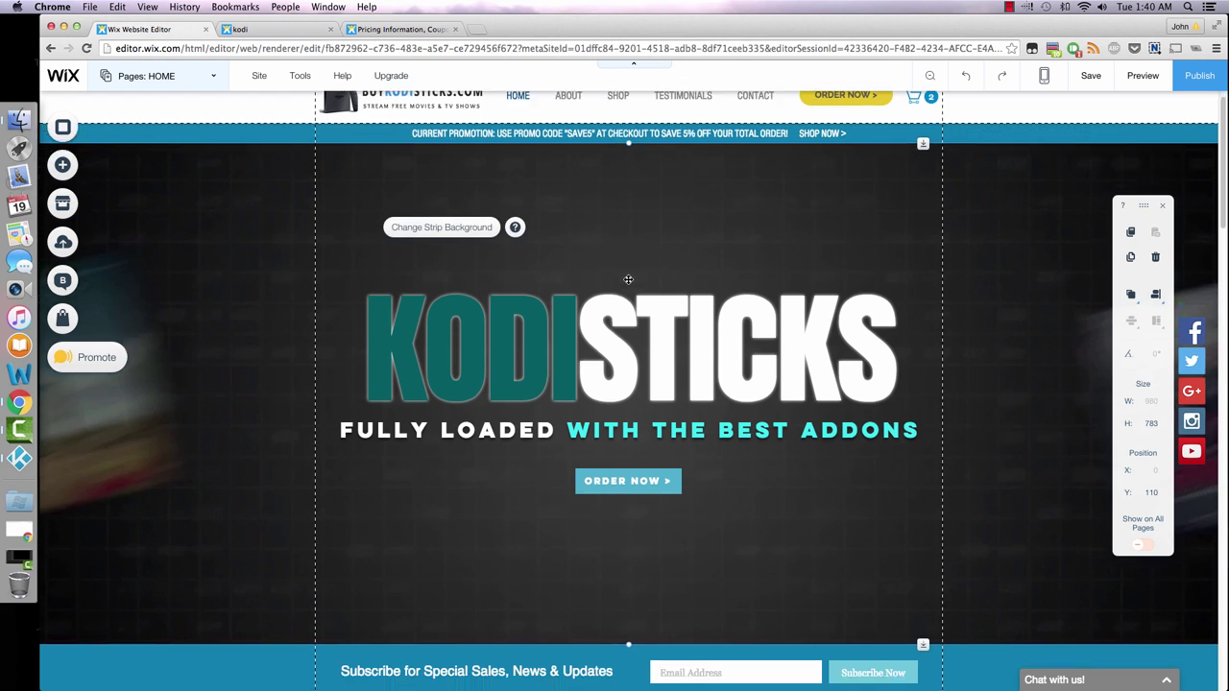
scroll(628, 279, "down", 3)
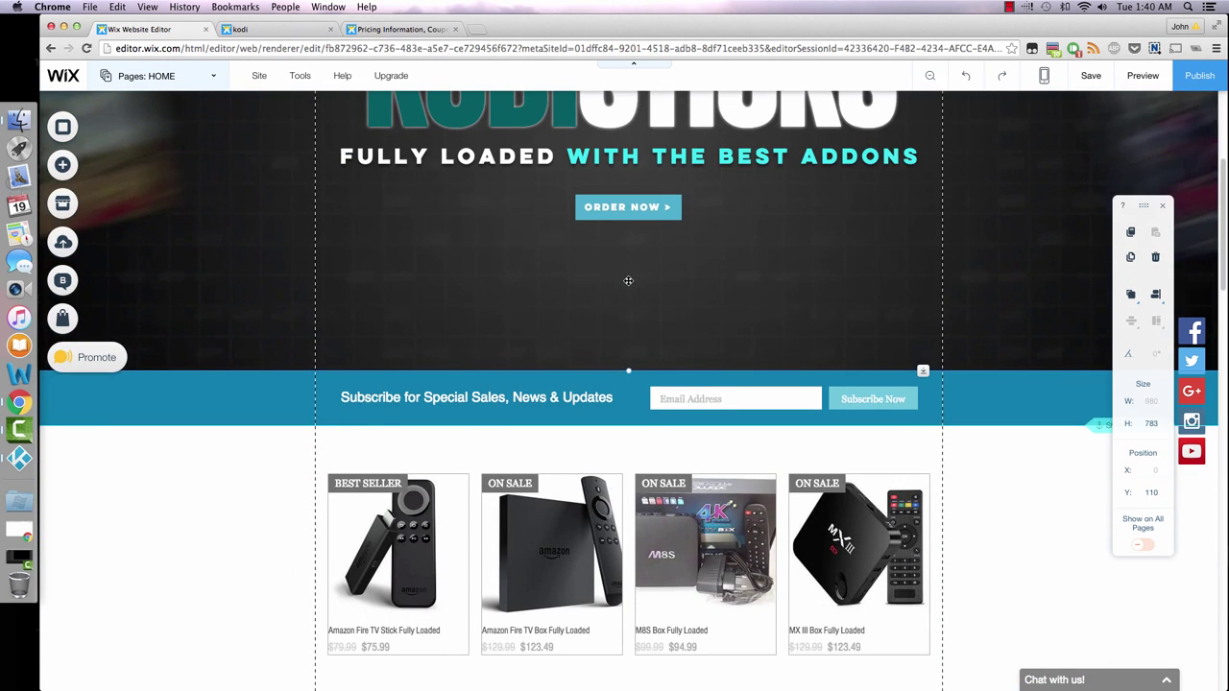
left_click(878, 383)
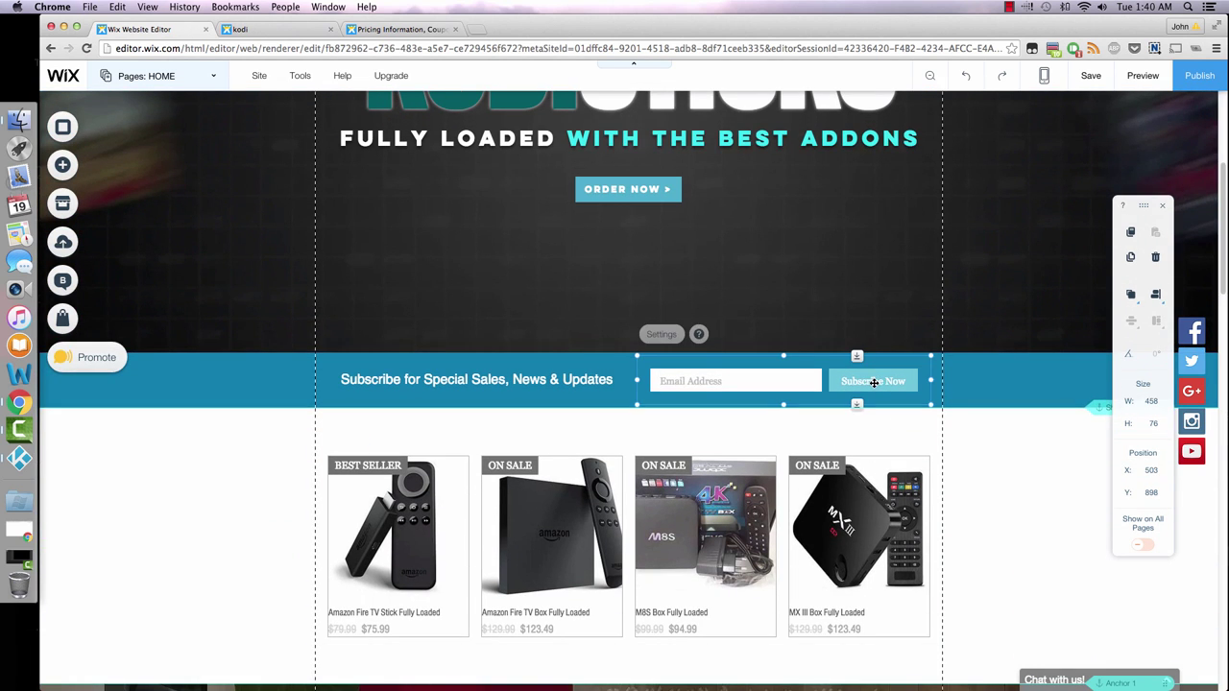
left_click(662, 334)
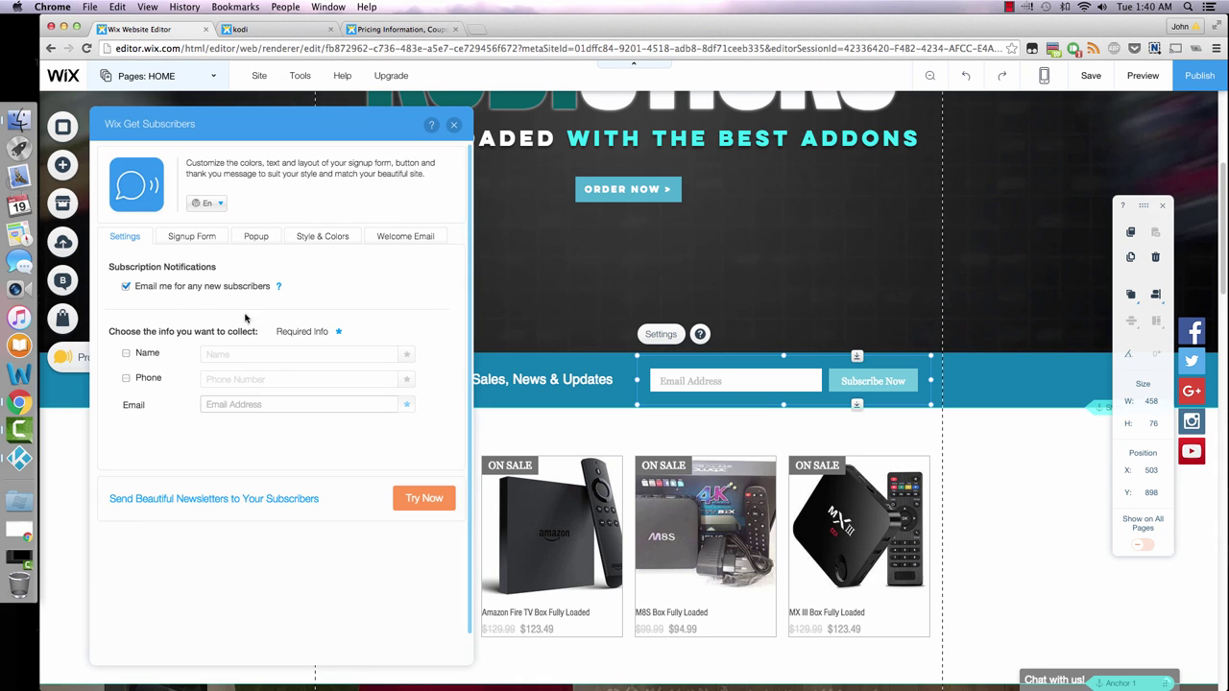
left_click(126, 355)
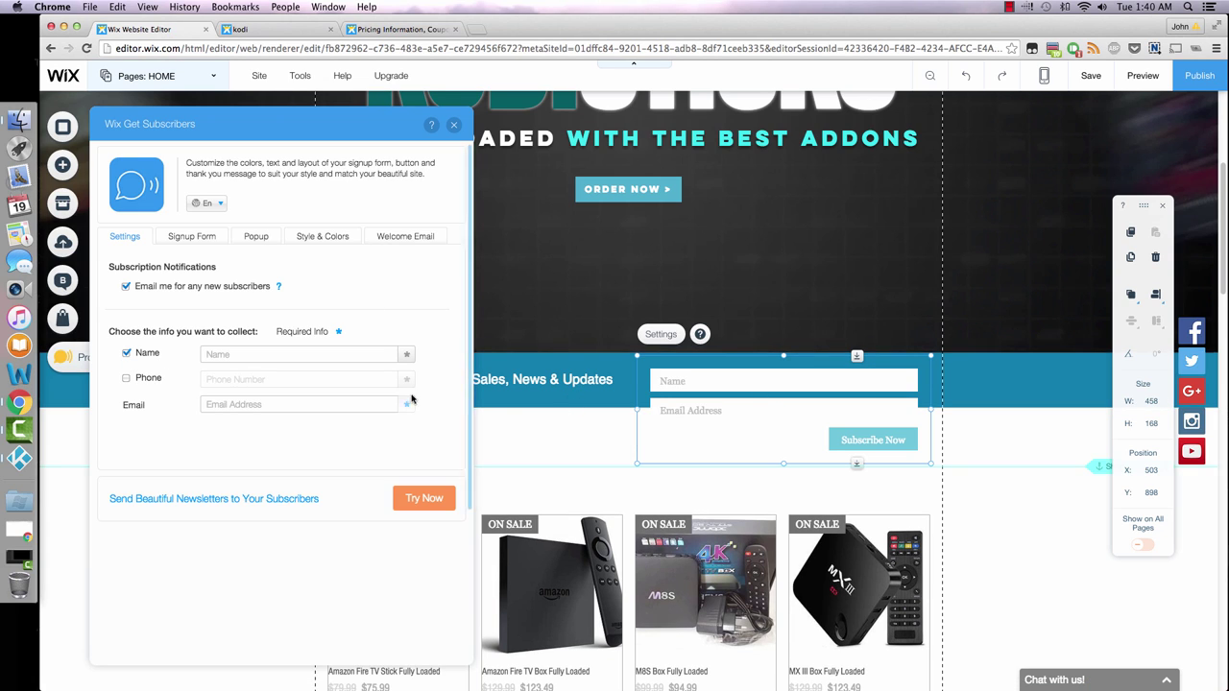
left_click(127, 379)
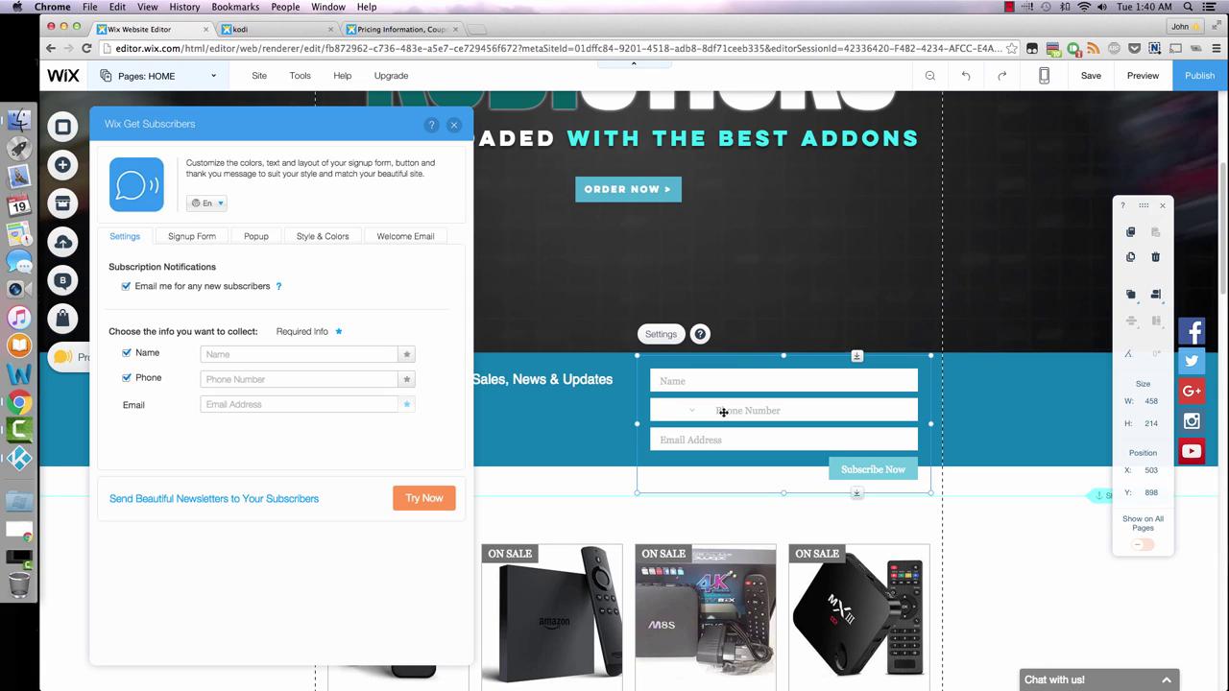
left_click(126, 354)
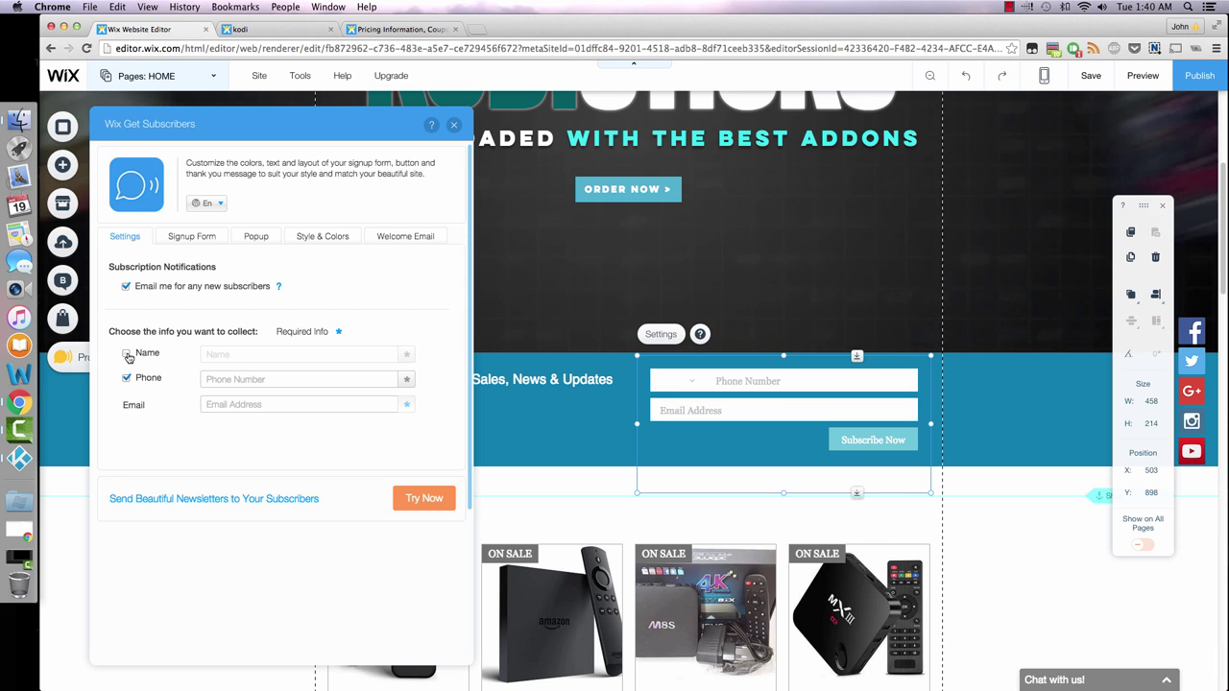
left_click(125, 377)
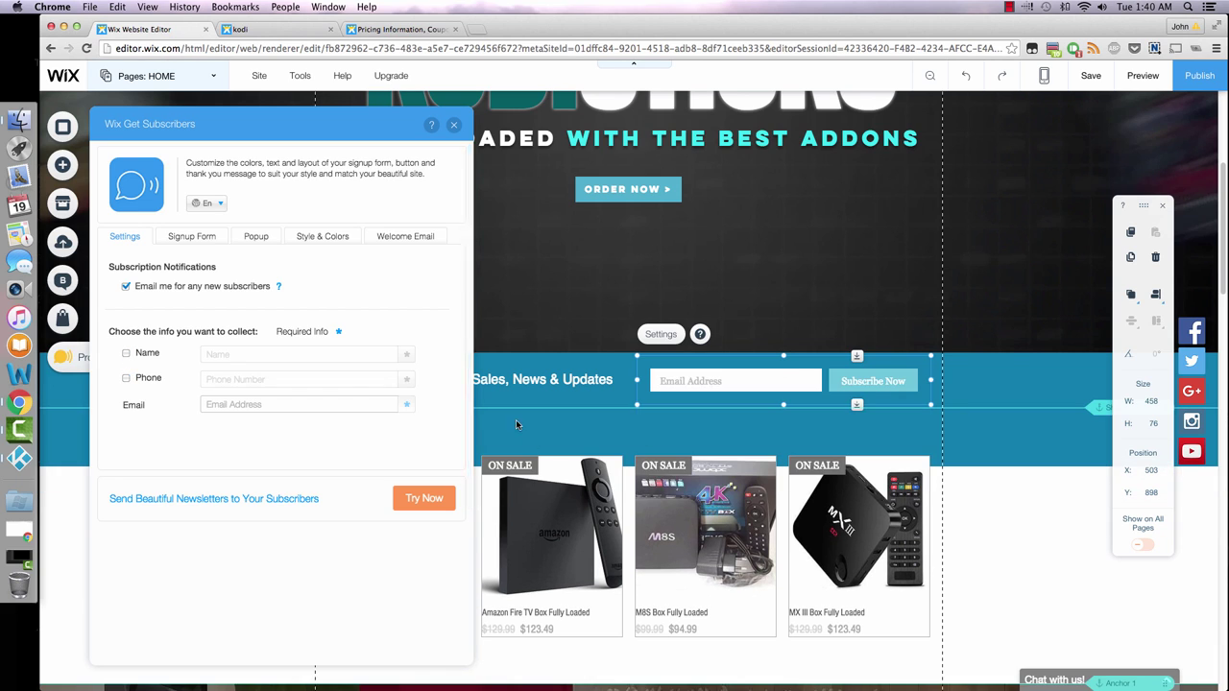
left_click(998, 549)
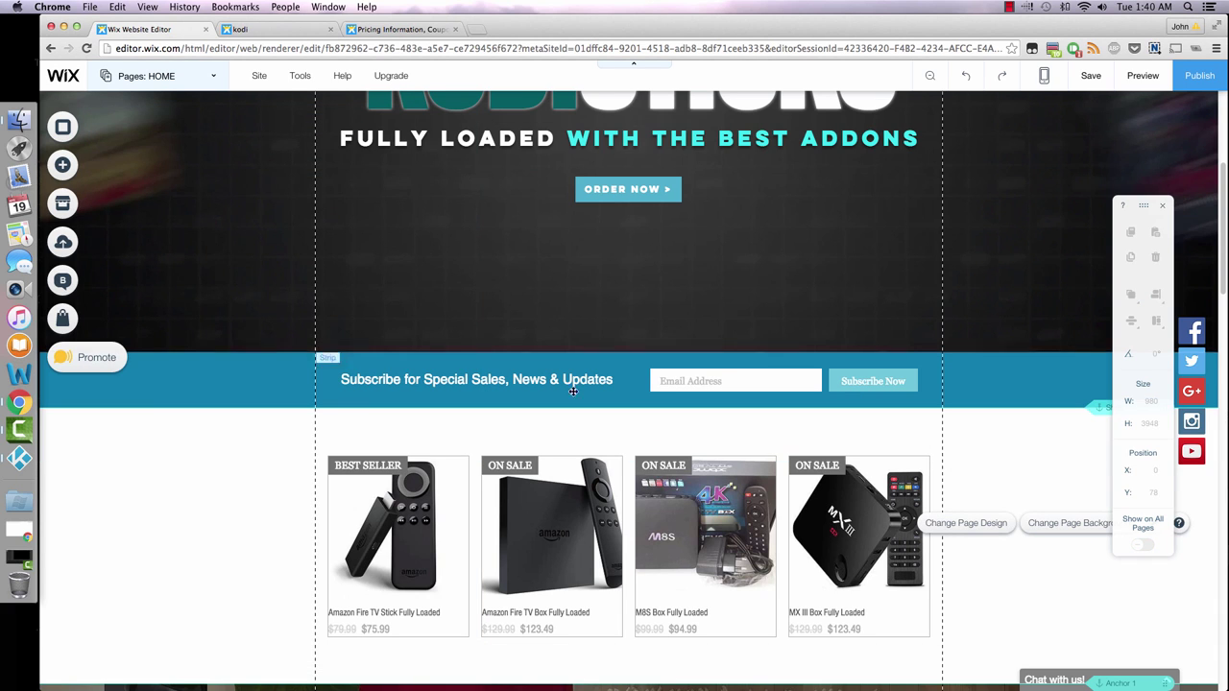
Open the Amazon Fire TV Stick Fully Loaded product through the gallery's Manage Products.
scroll(234, 402, "down", 1)
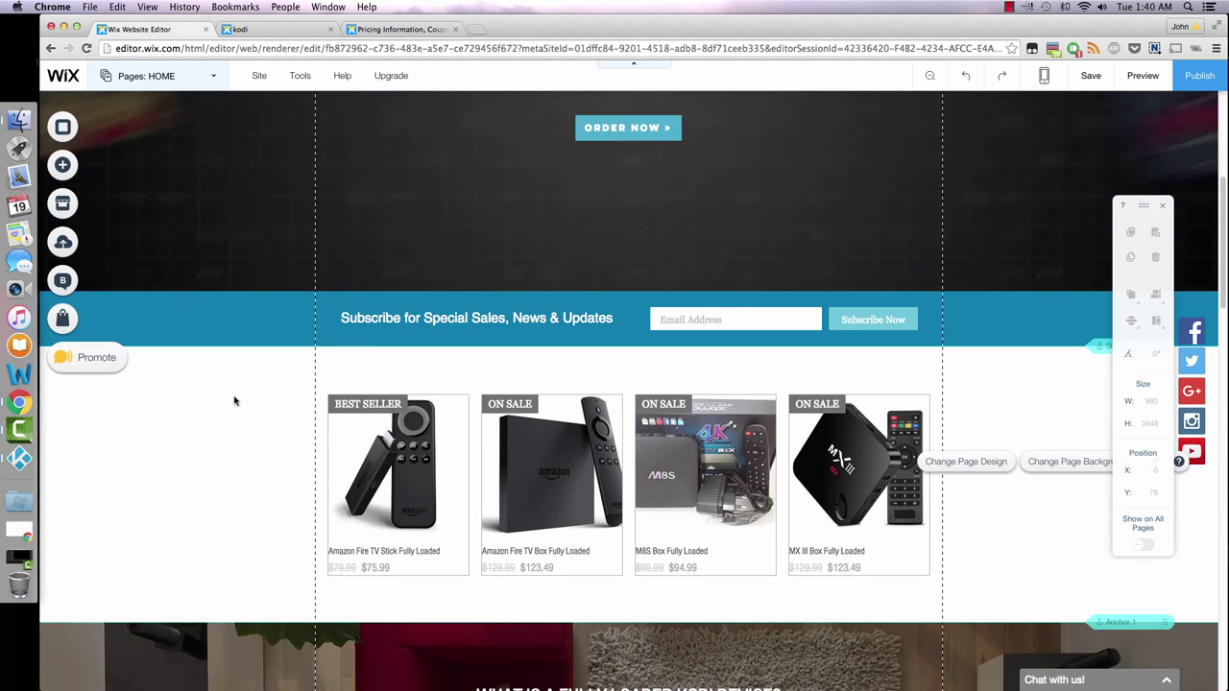
left_click(540, 437)
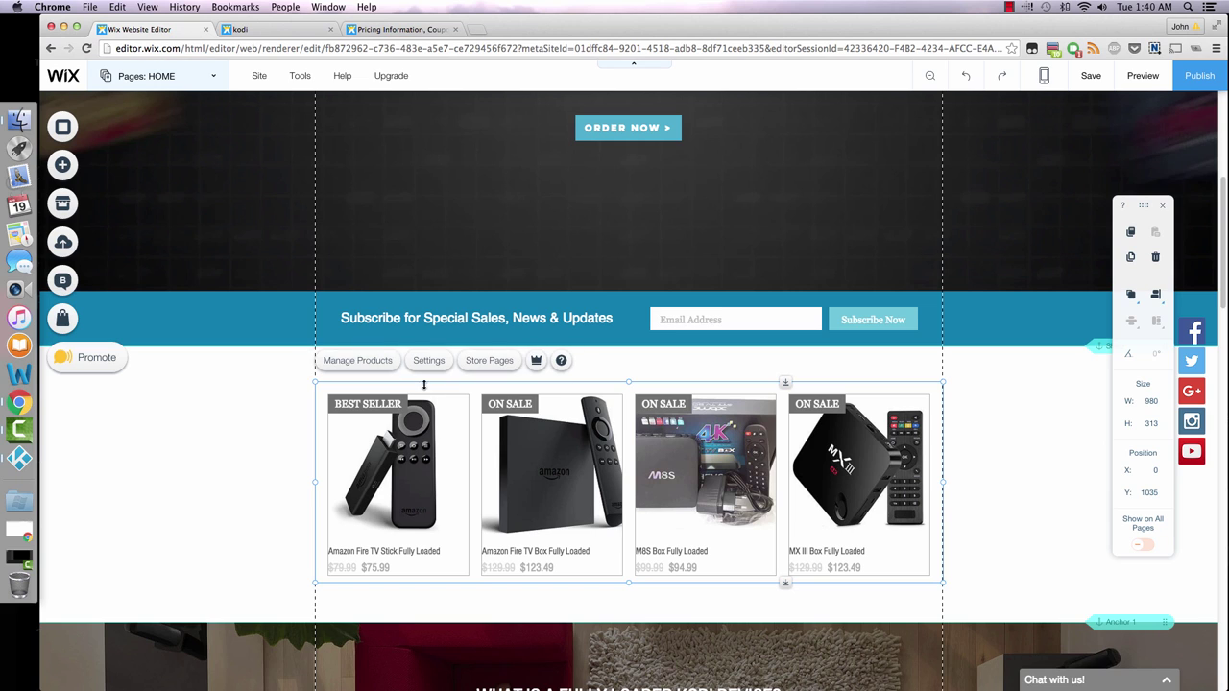
left_click(358, 361)
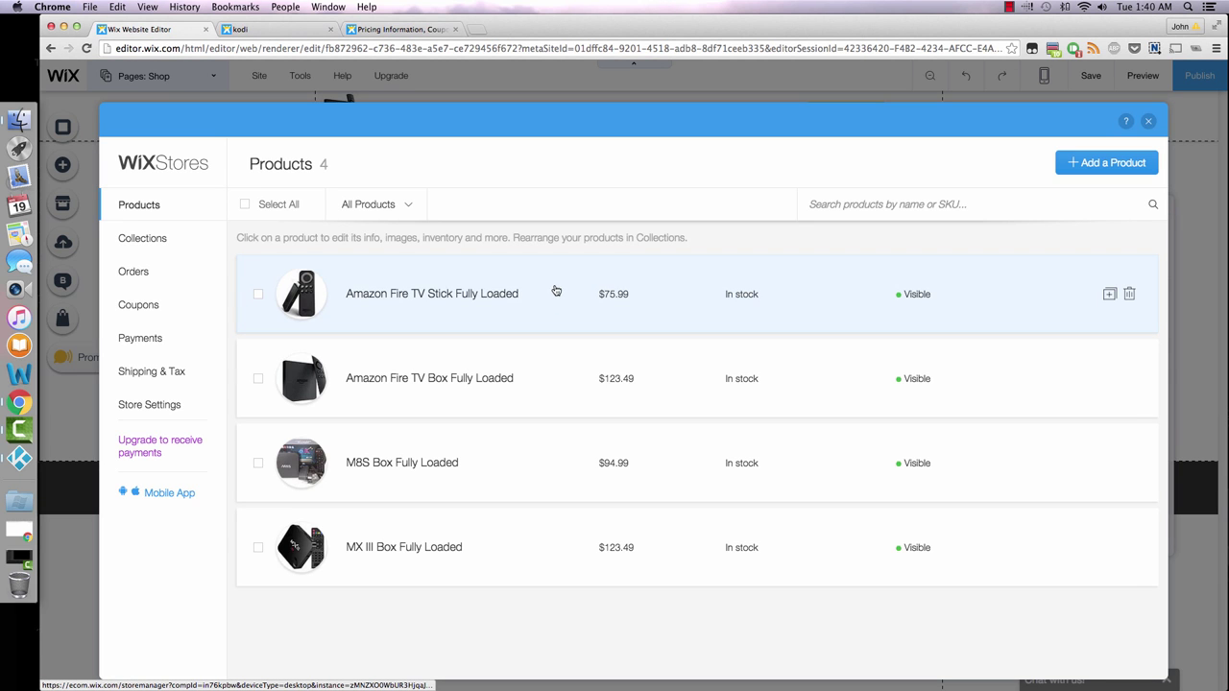
left_click(446, 304)
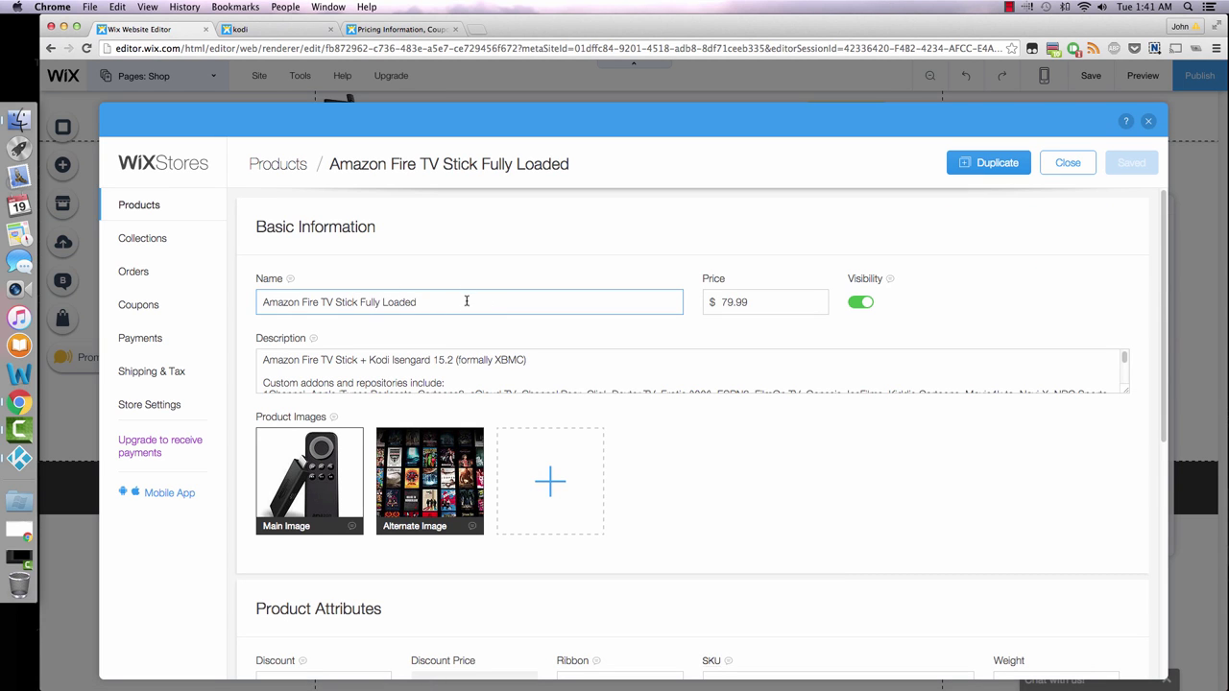
Inspect the product's name, main image and attributes further down the page.
left_click_drag(461, 300, 252, 302)
left_click(491, 302)
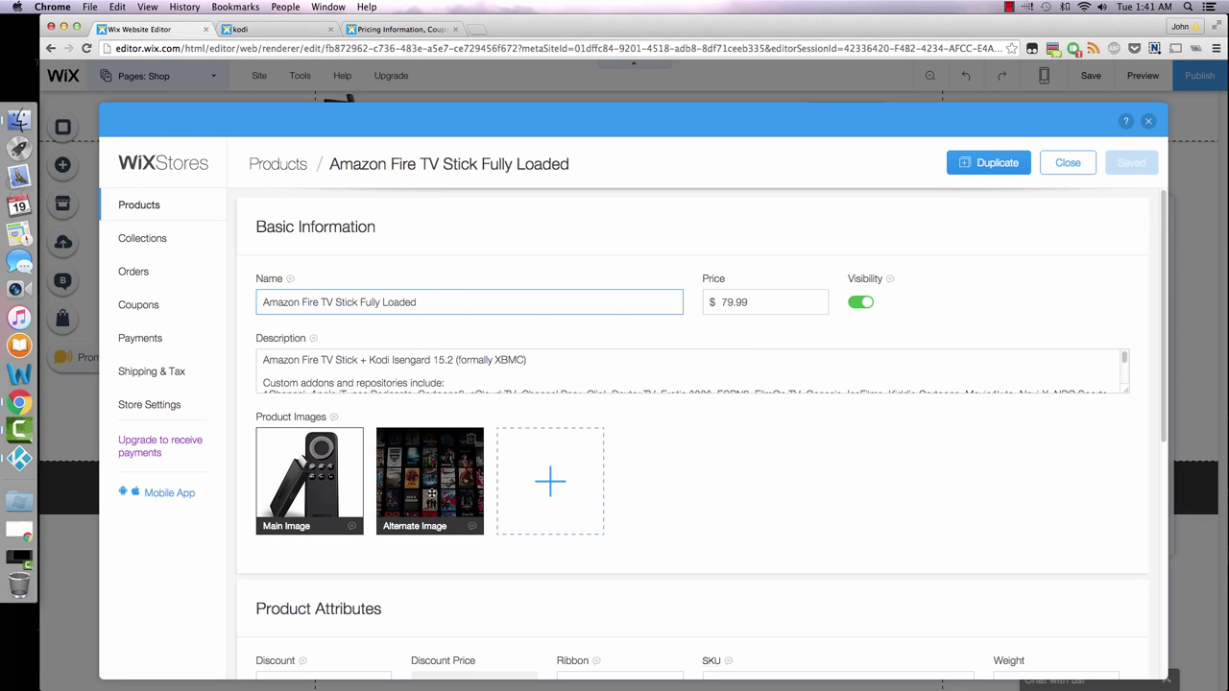
left_click(319, 473)
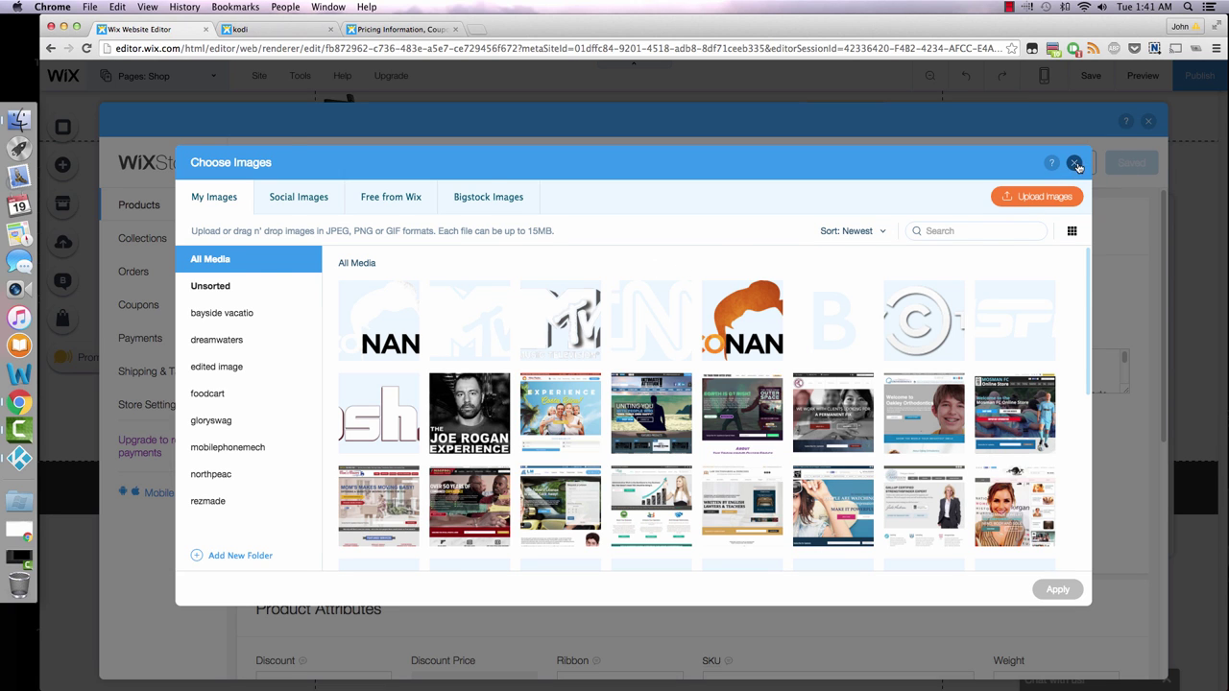
scroll(814, 472, "down", 3)
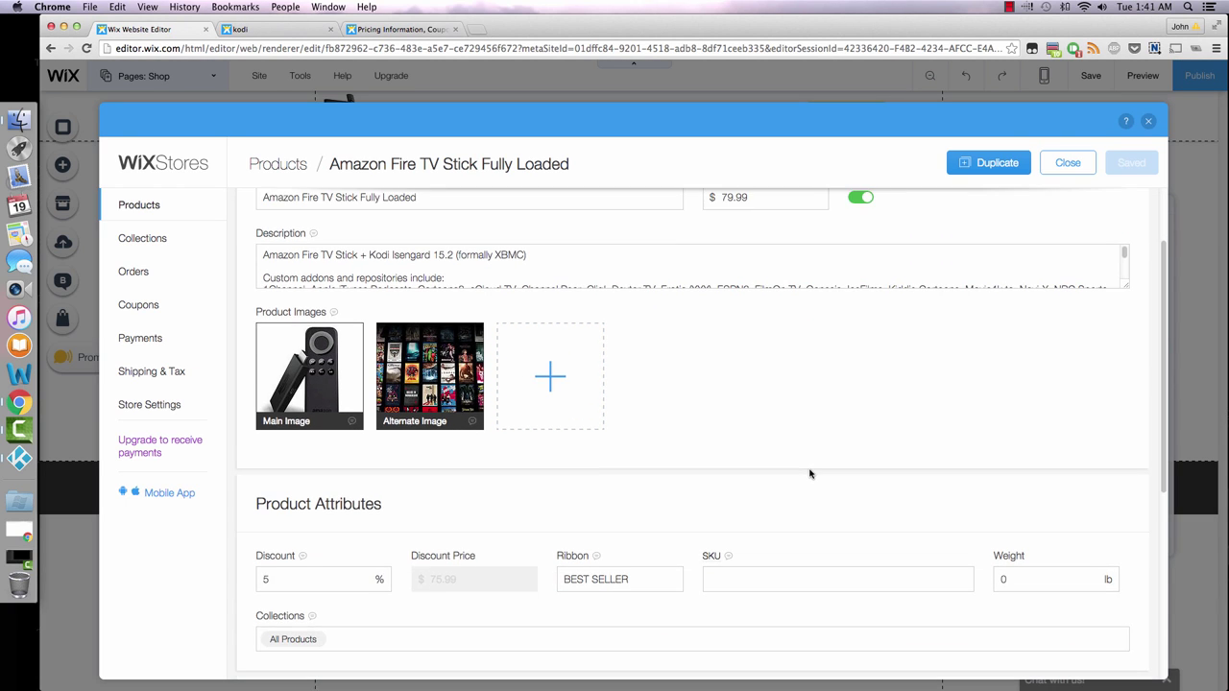
scroll(809, 474, "down", 5)
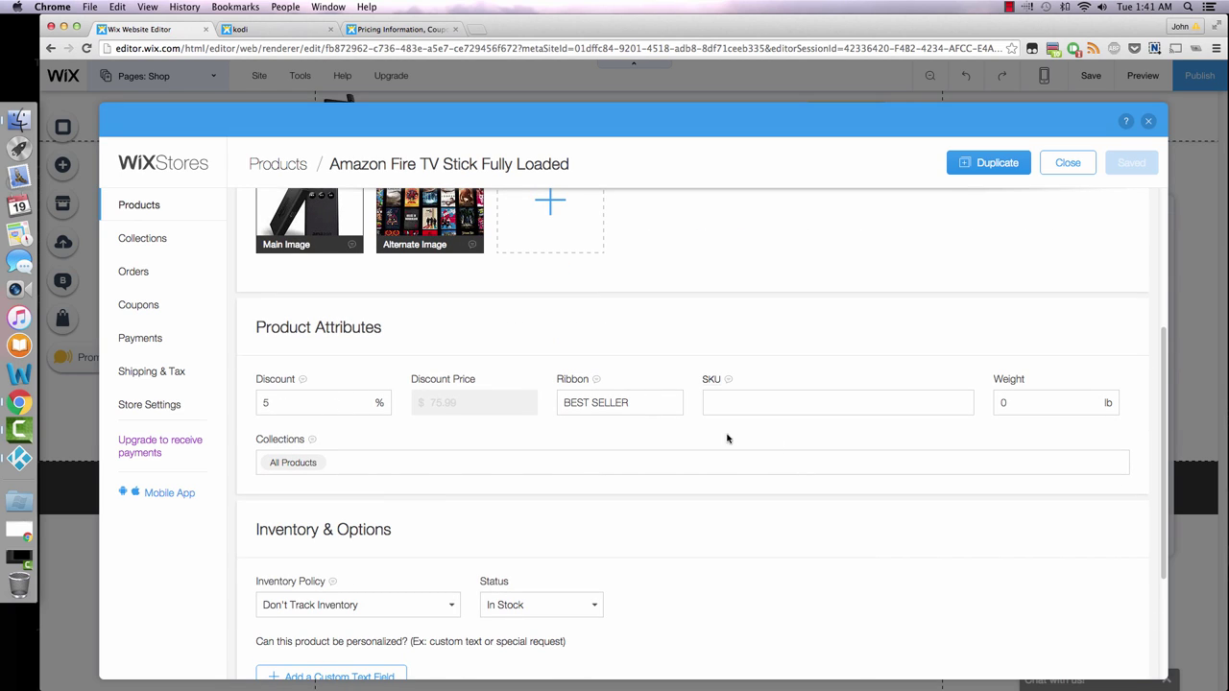
scroll(701, 428, "down", 1)
scroll(697, 427, "down", 2)
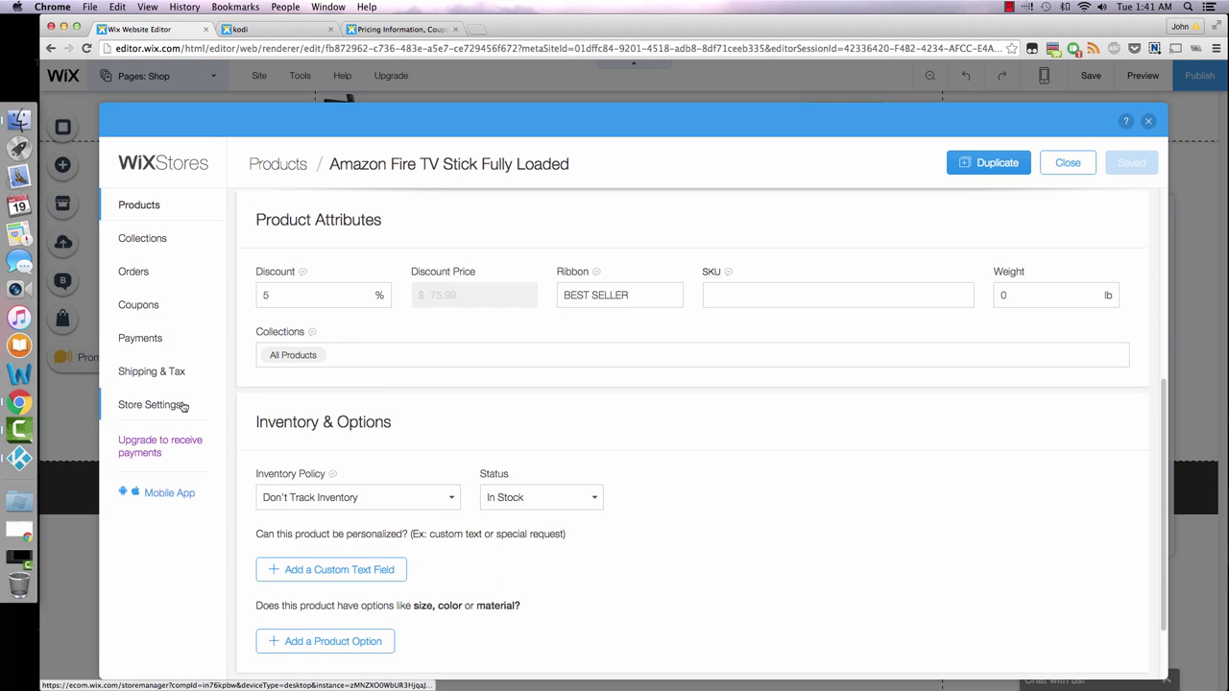
scroll(489, 369, "down", 1)
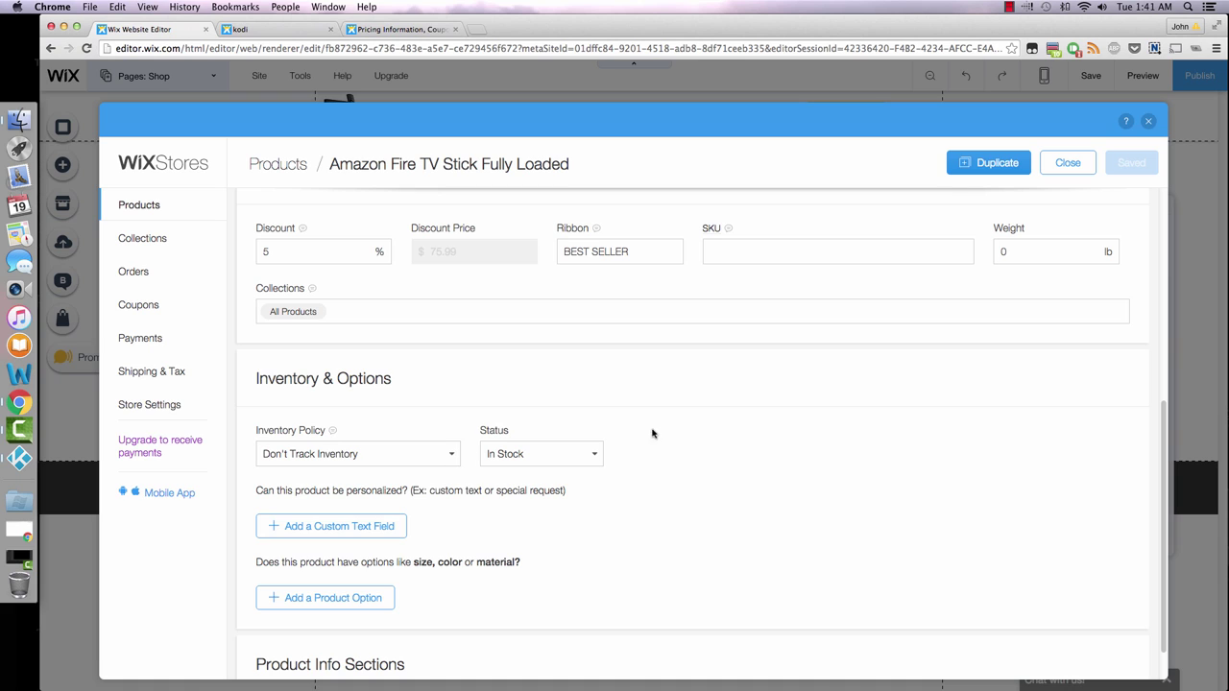
scroll(750, 419, "down", 2)
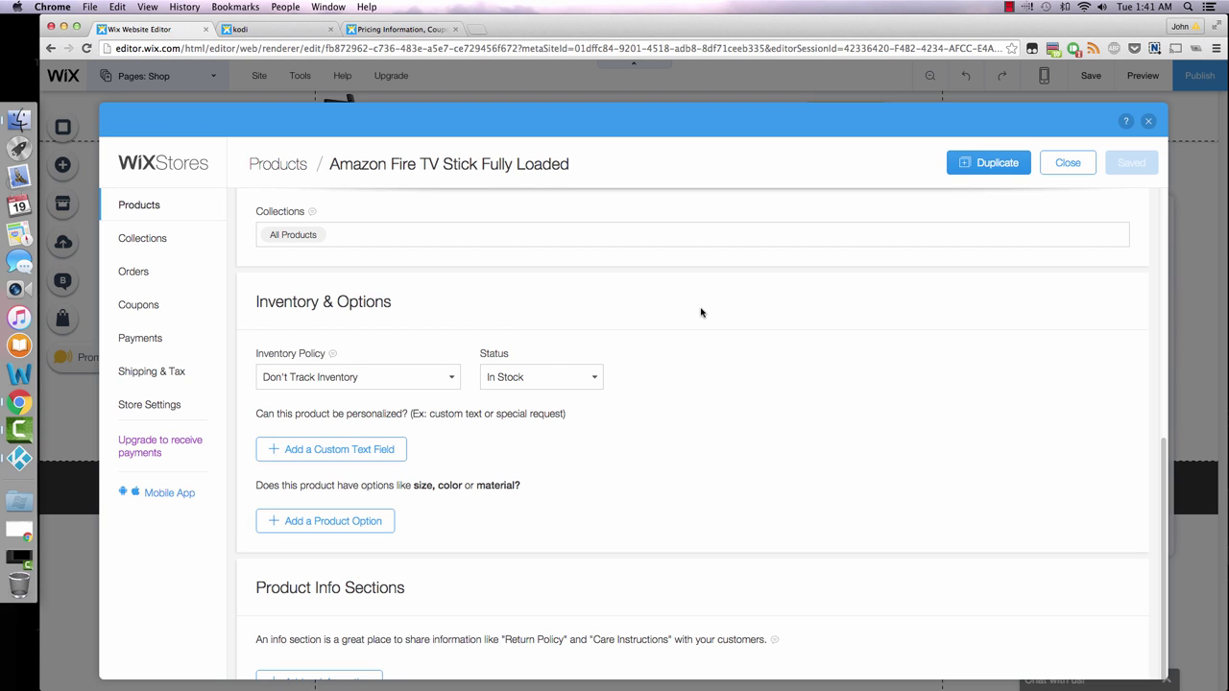
scroll(710, 314, "down", 1)
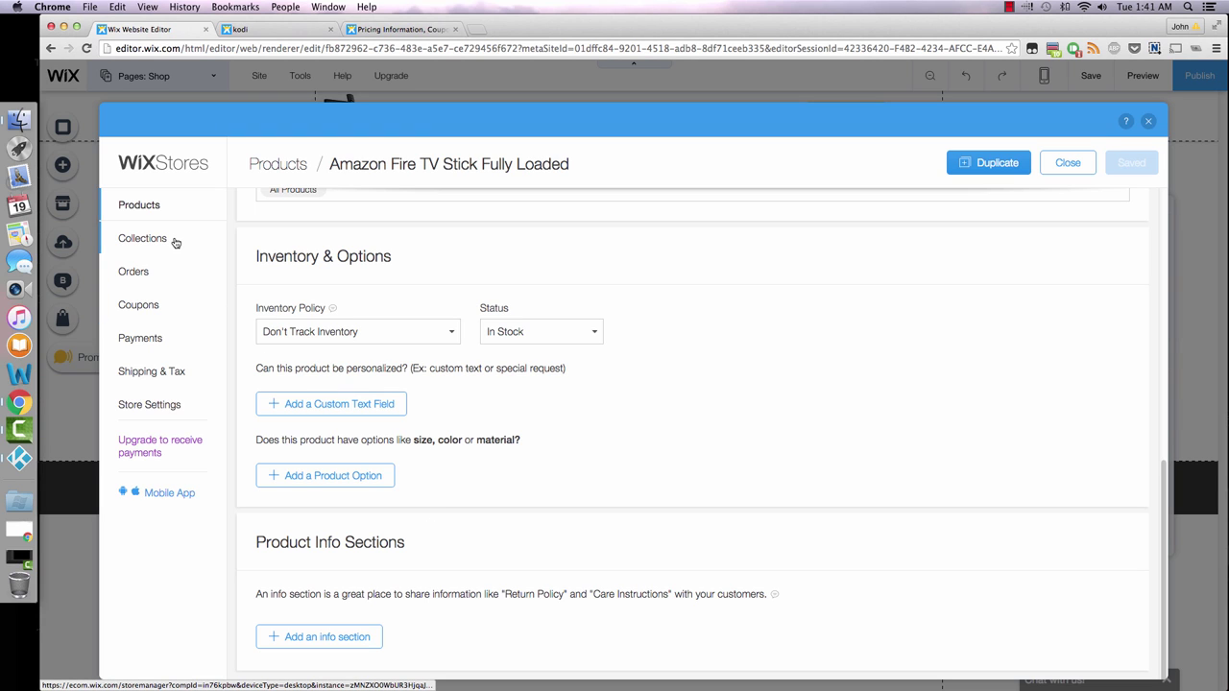
From Orders, open and save the 5% OFF SAVE5 coupon, then go to Payments.
left_click(146, 273)
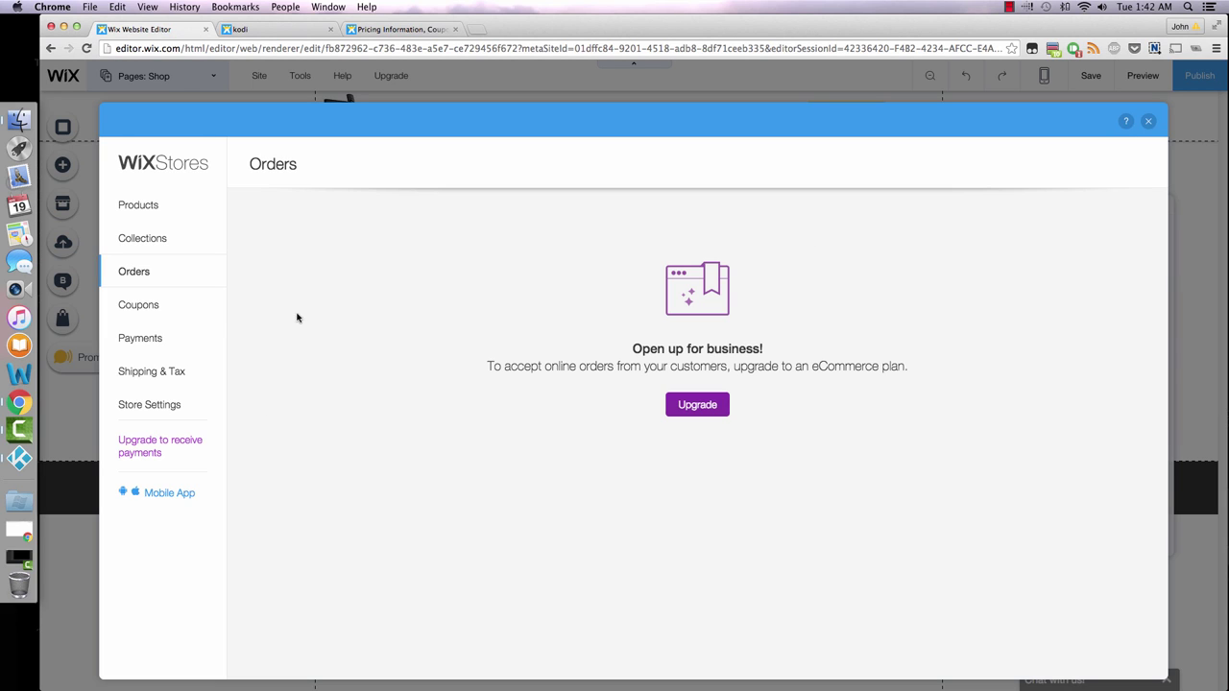
left_click(153, 311)
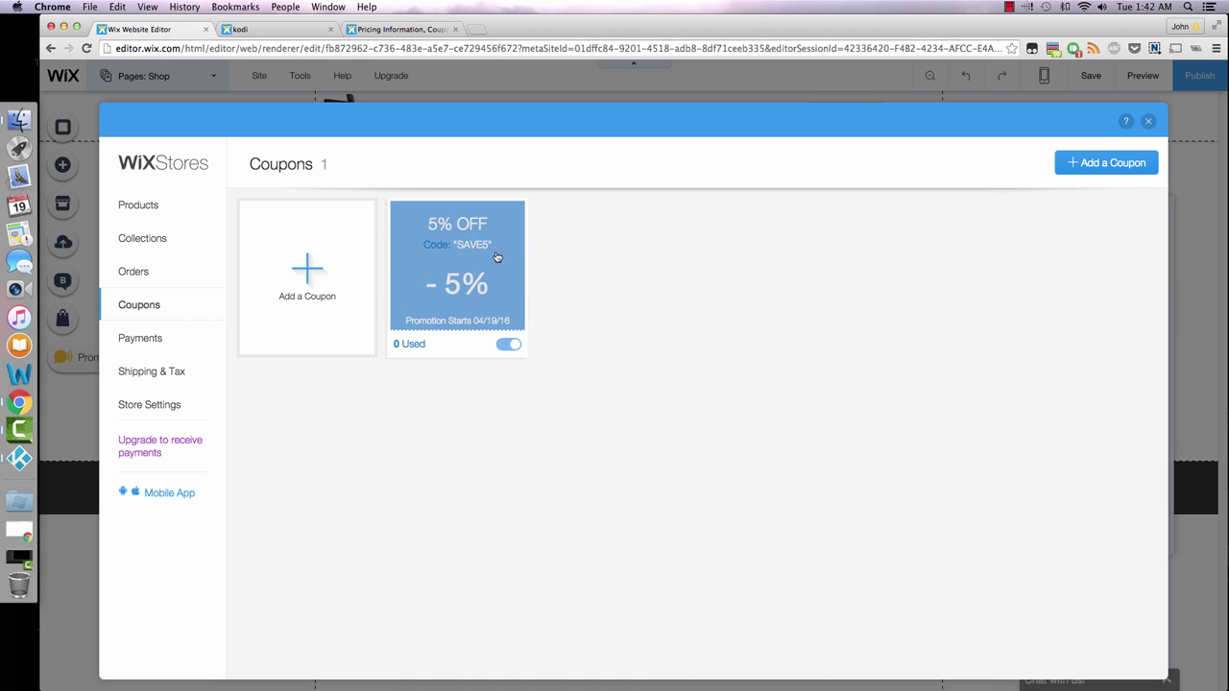
left_click(491, 255)
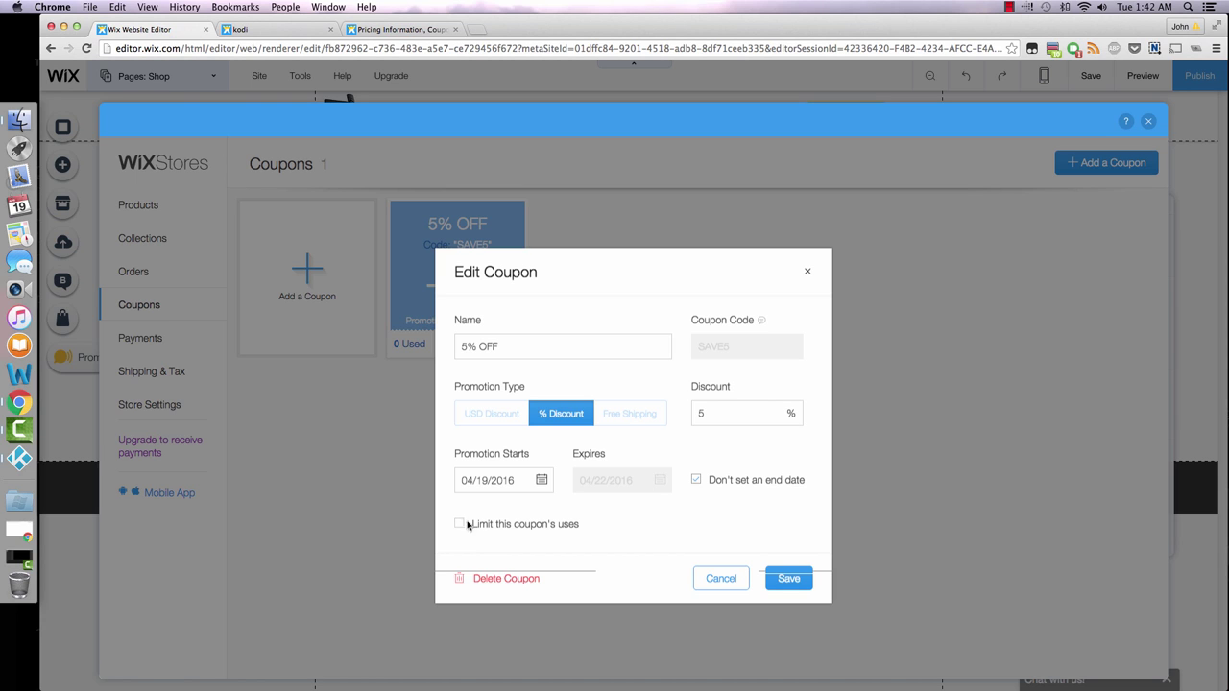
left_click(805, 583)
left_click(156, 340)
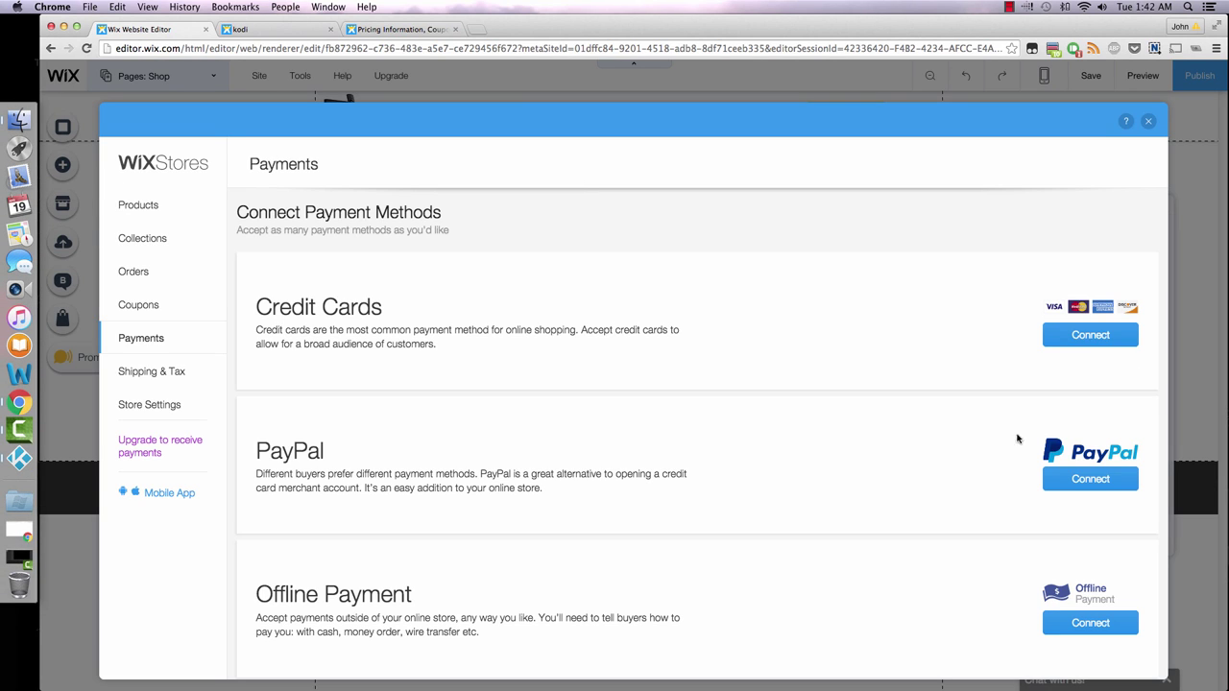
Start a PayPal connection, cancel it, and close the Wix Stores payment settings.
left_click(1093, 485)
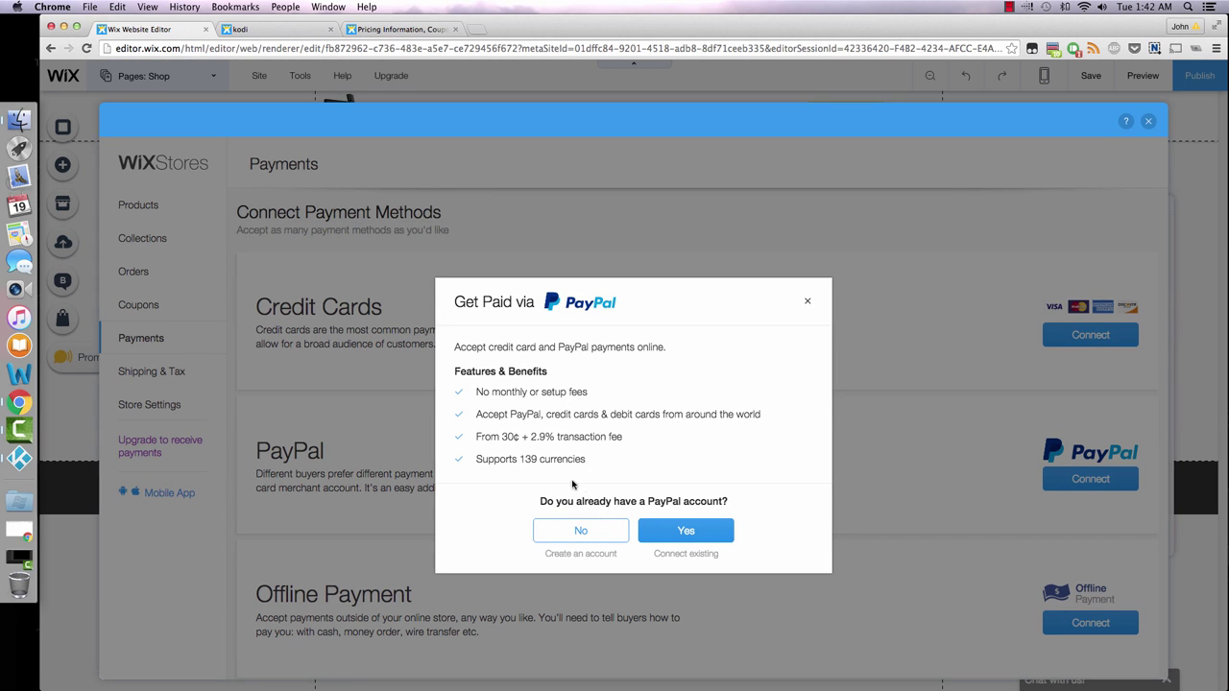
left_click(718, 533)
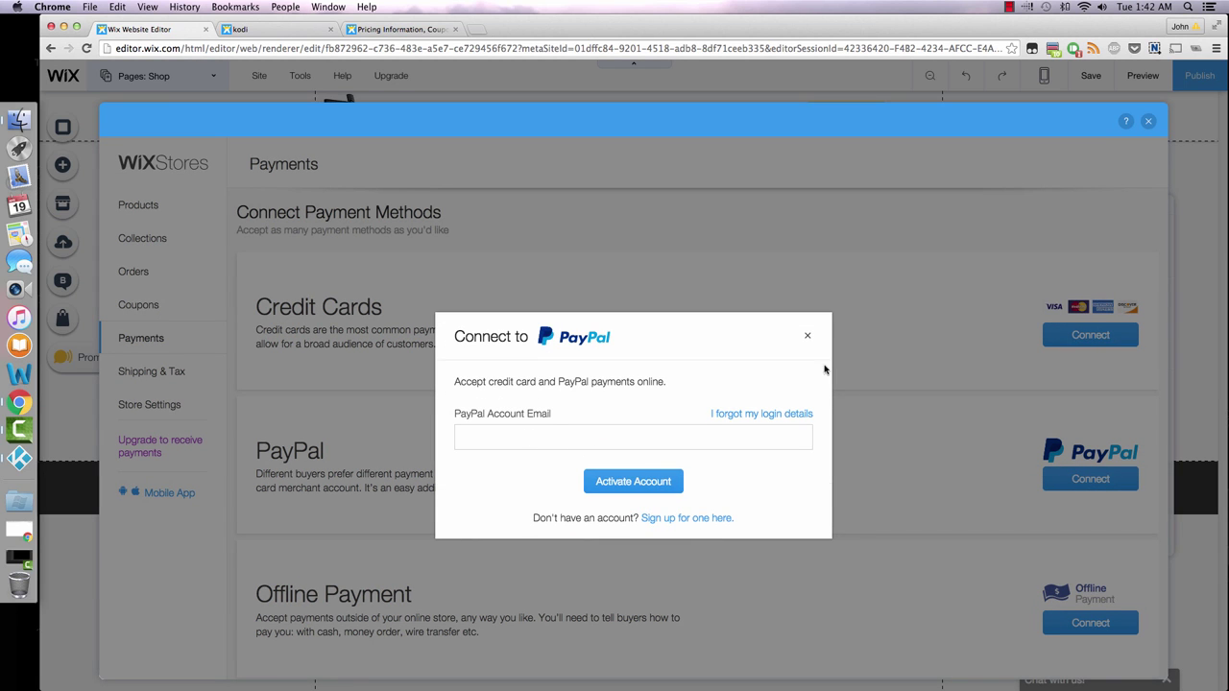
left_click(807, 335)
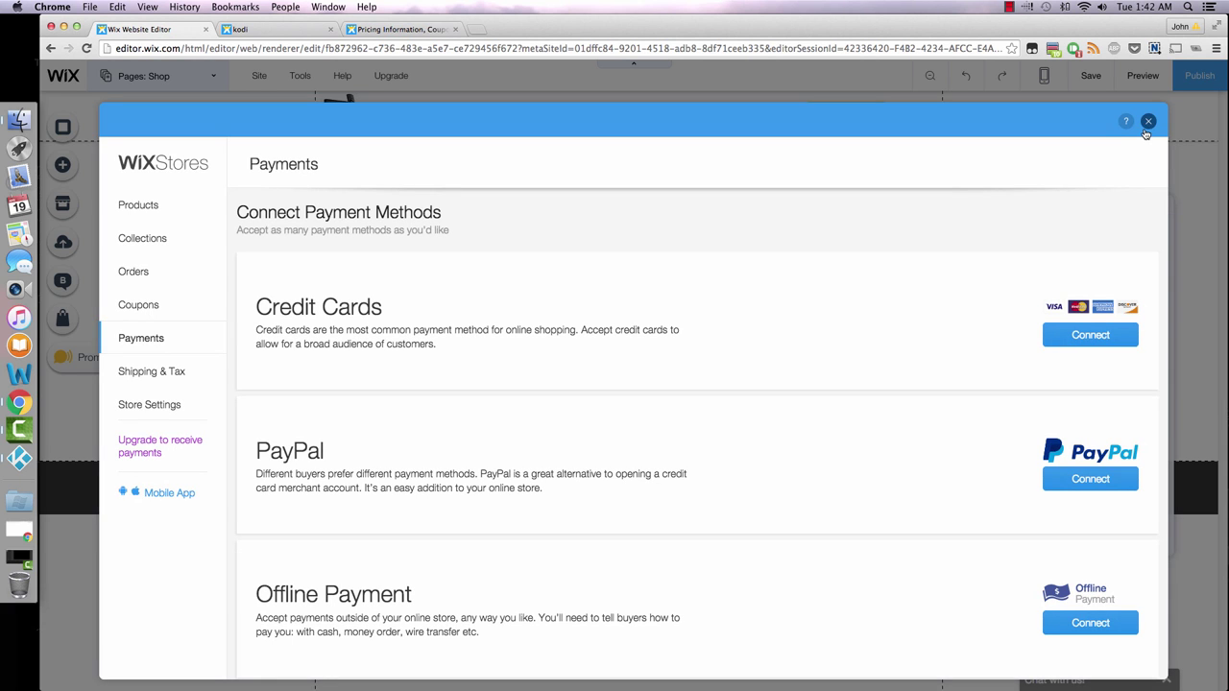
left_click(1147, 123)
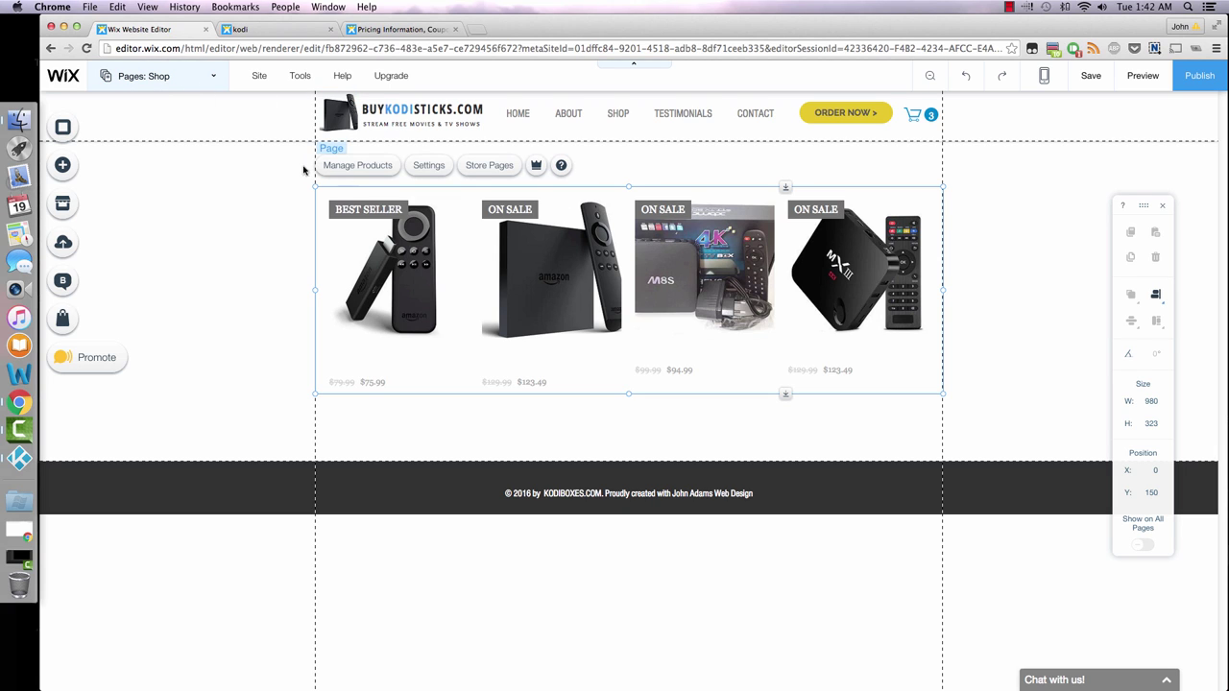
Switch to the HOME page and scroll through its sections back to the KODISTICKS hero.
left_click(202, 75)
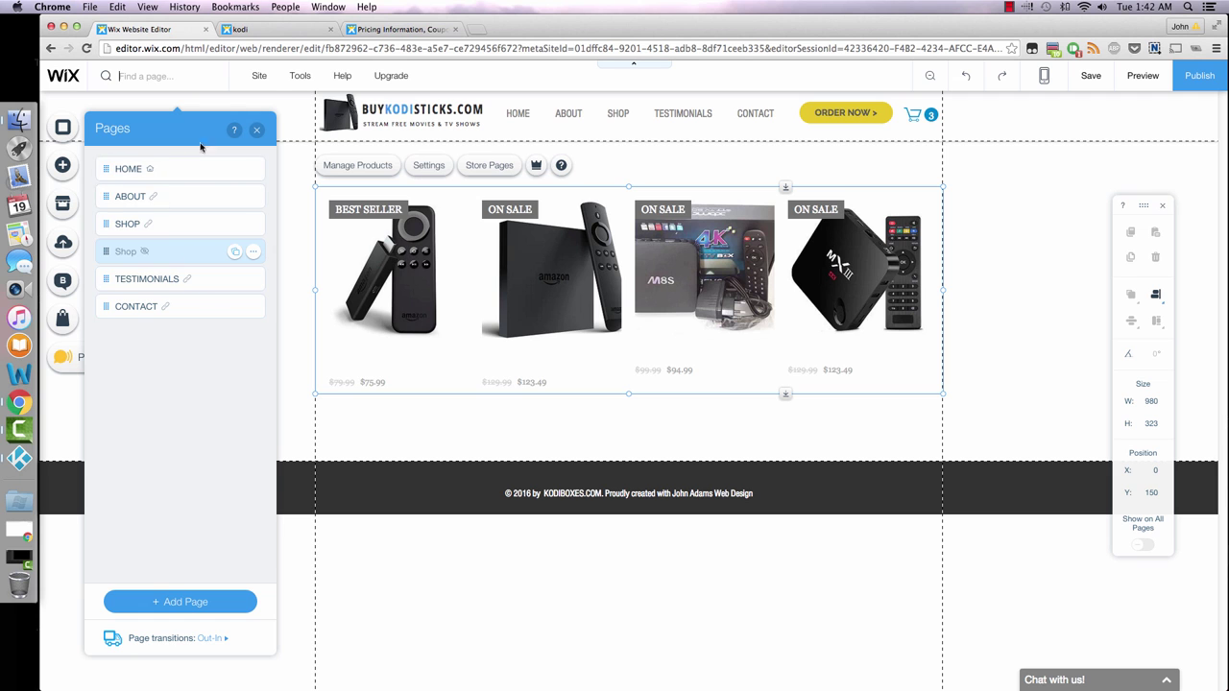
left_click(146, 173)
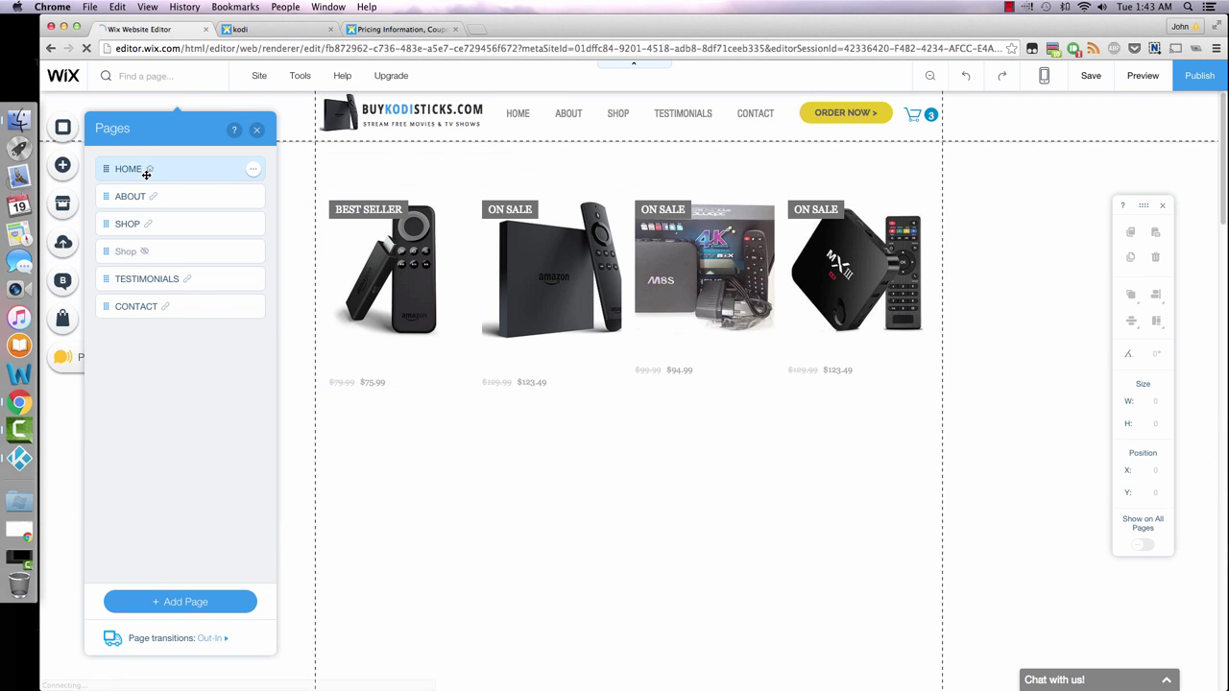
scroll(465, 374, "down", 15)
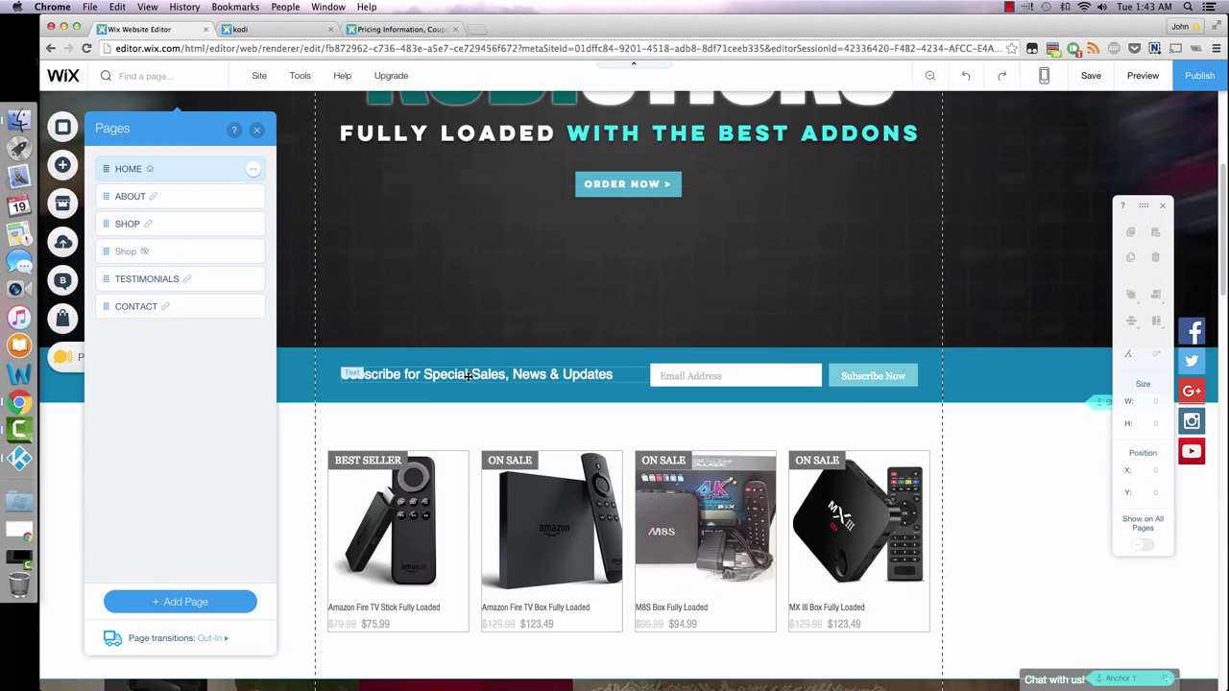
scroll(468, 381, "down", 10)
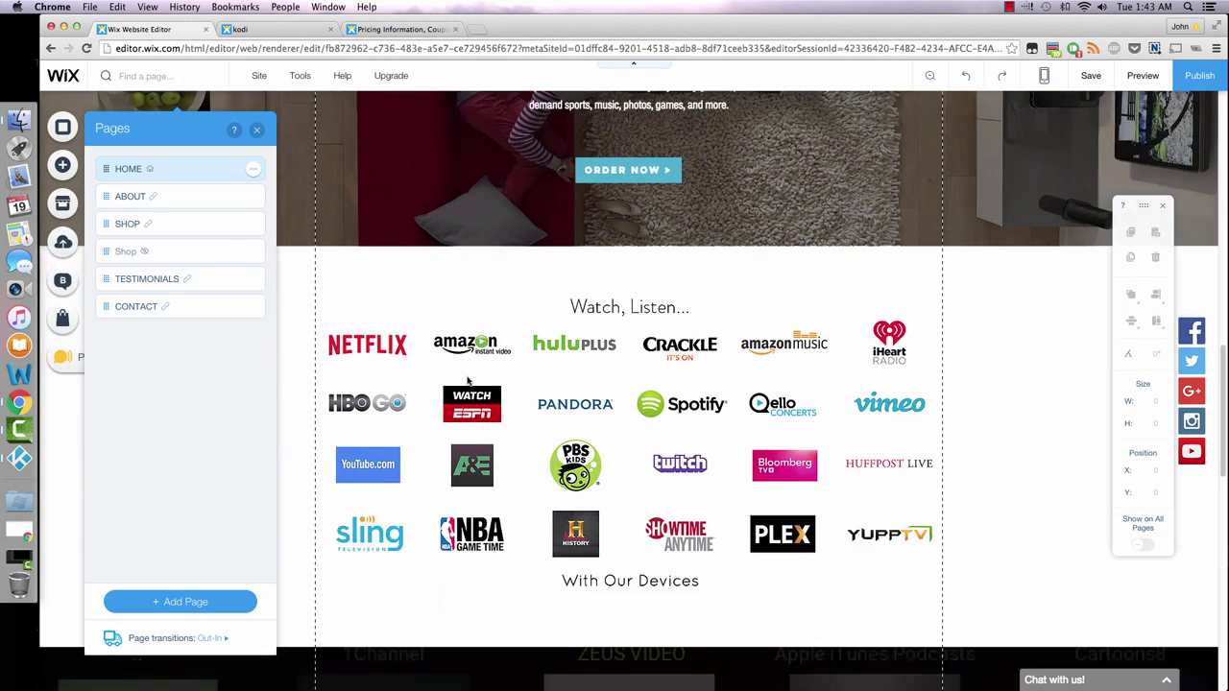
scroll(465, 377, "up", 5)
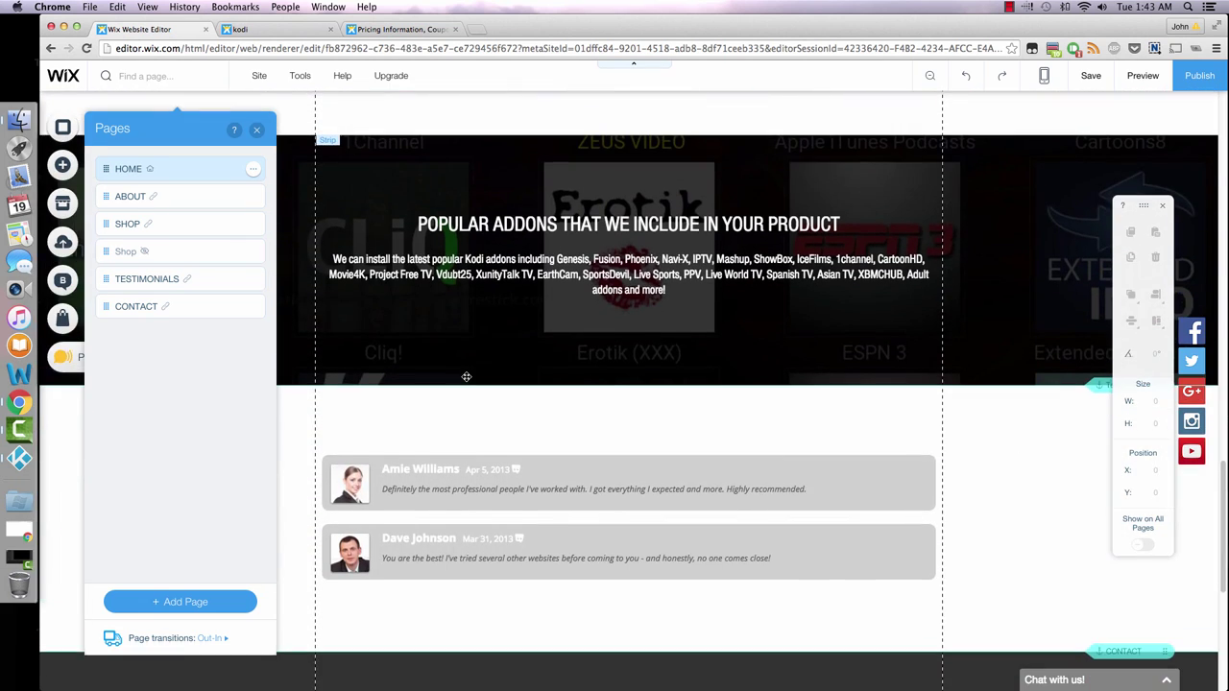
scroll(466, 377, "up", 1)
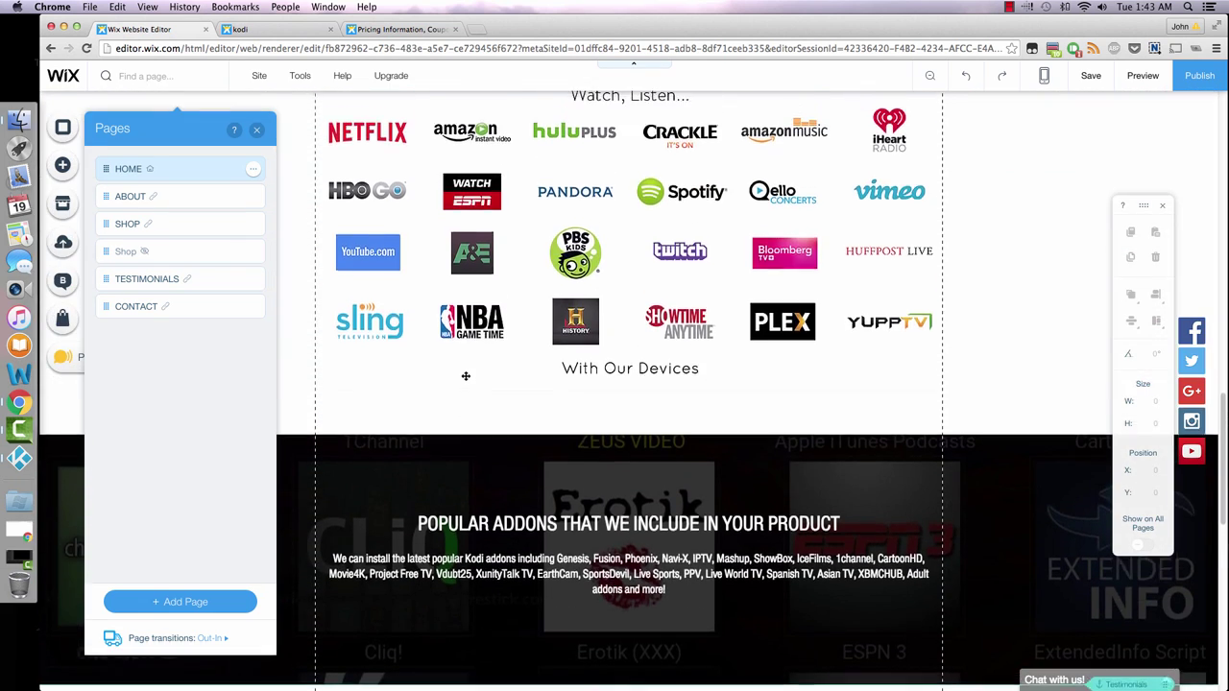
scroll(656, 236, "up", 3)
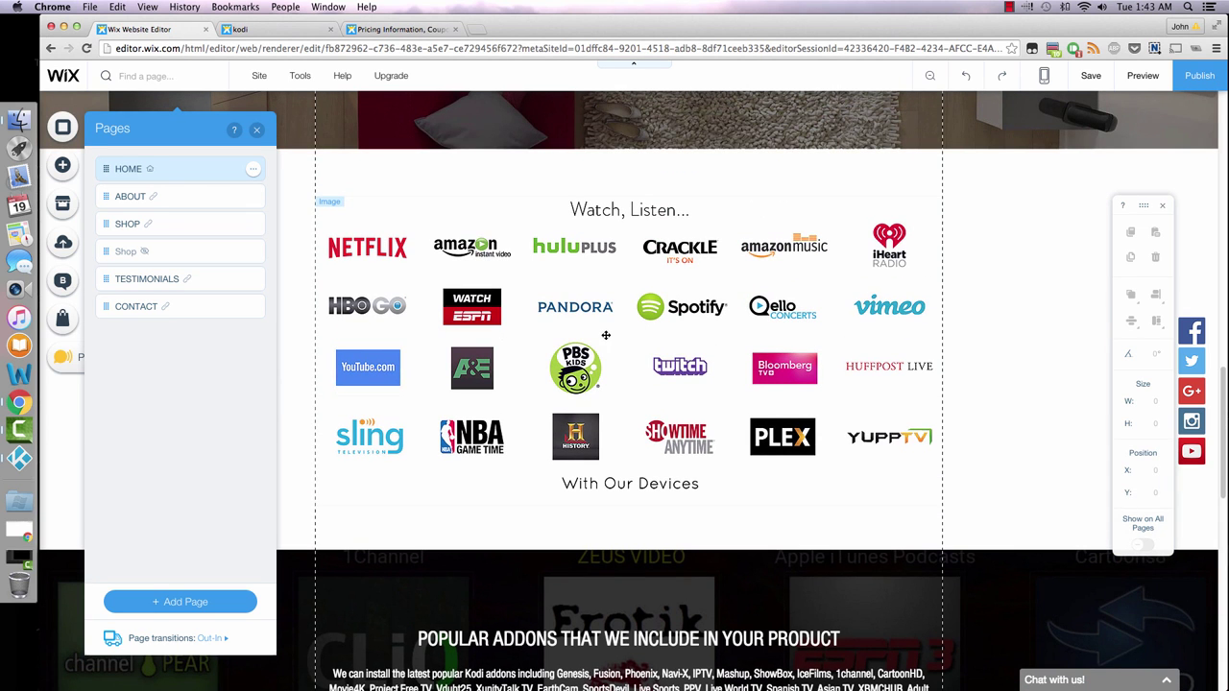
scroll(616, 288, "down", 10)
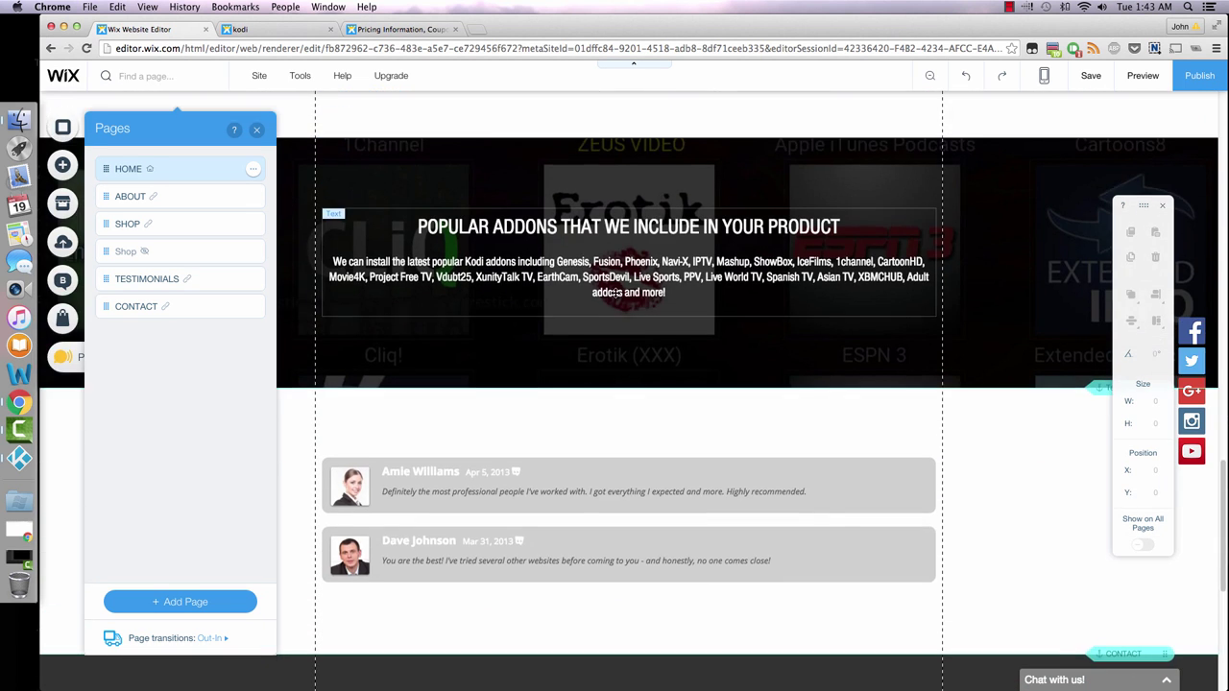
scroll(658, 293, "up", 15)
left_click(595, 201)
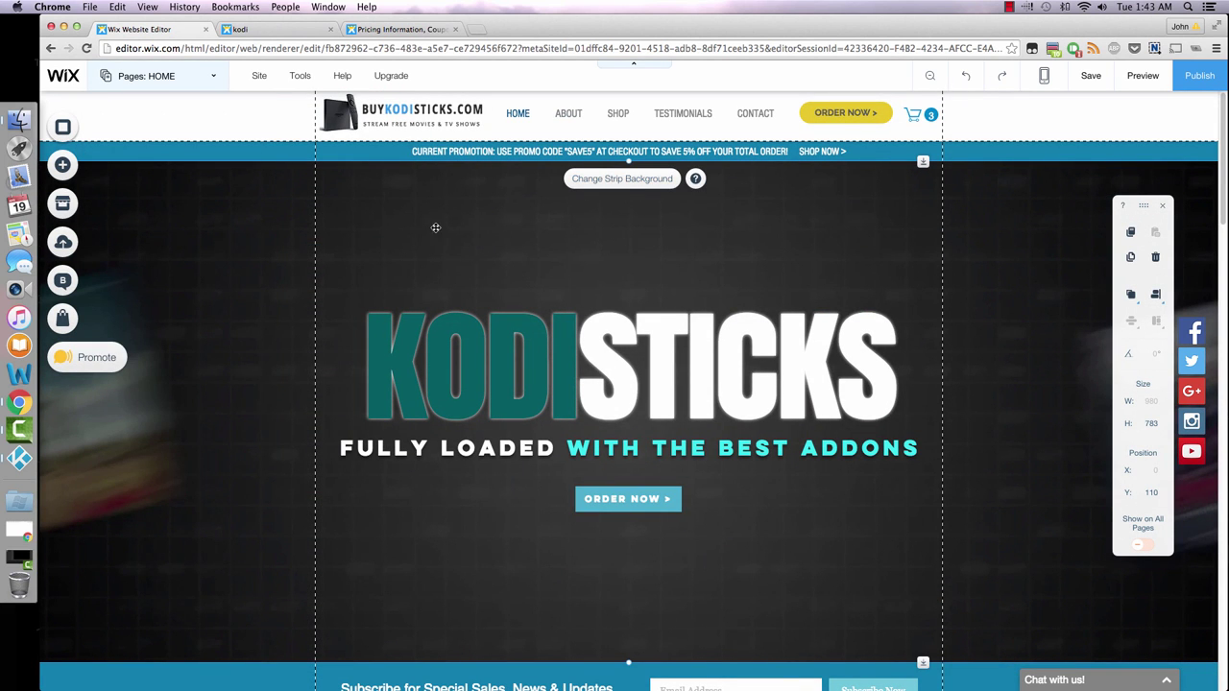
left_click(594, 179)
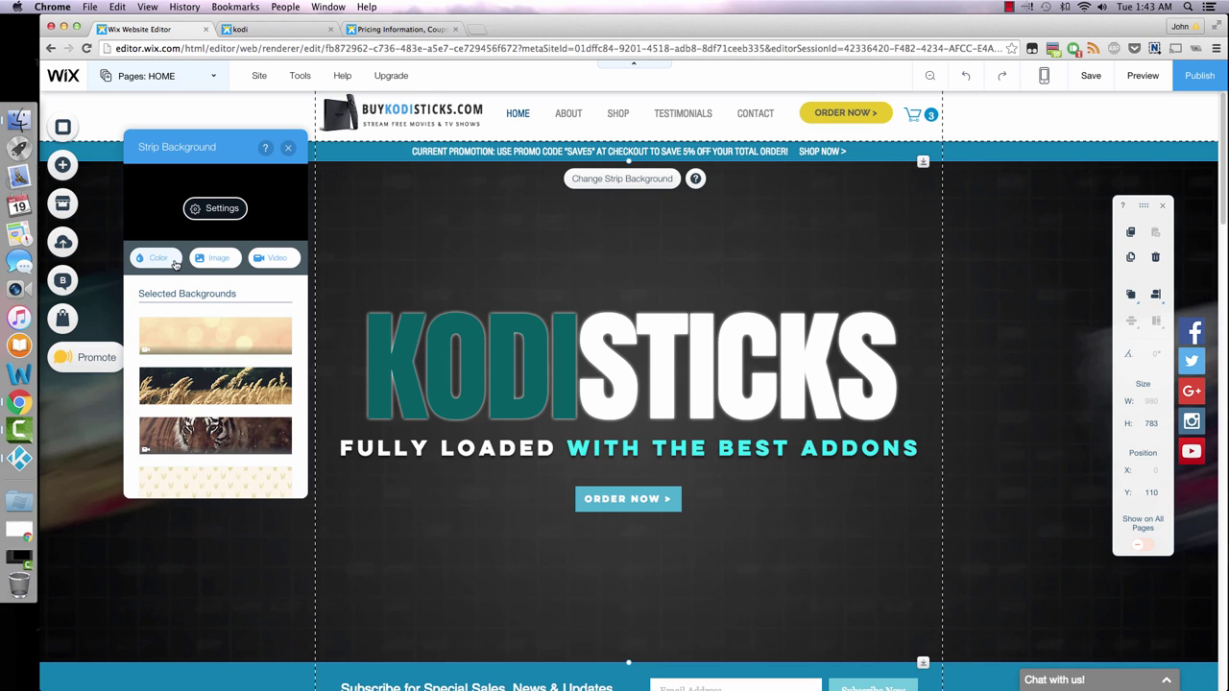
scroll(240, 350, "down", 5)
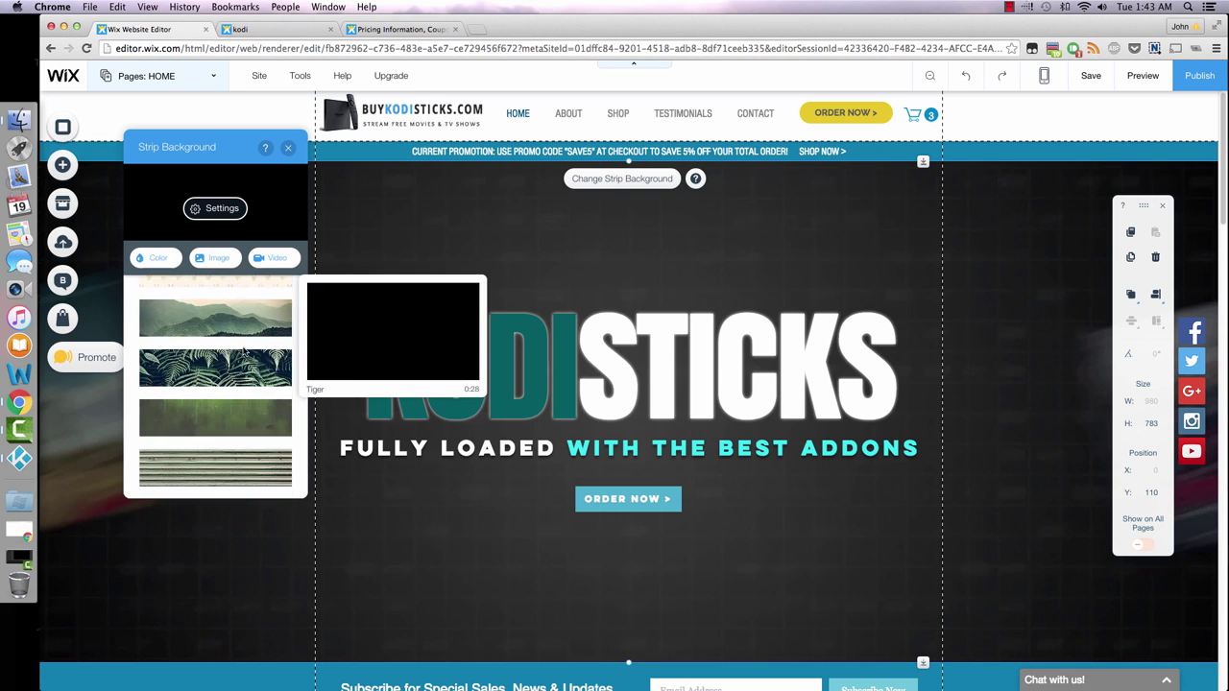
mouse_move(247, 355)
scroll(246, 355, "down", 3)
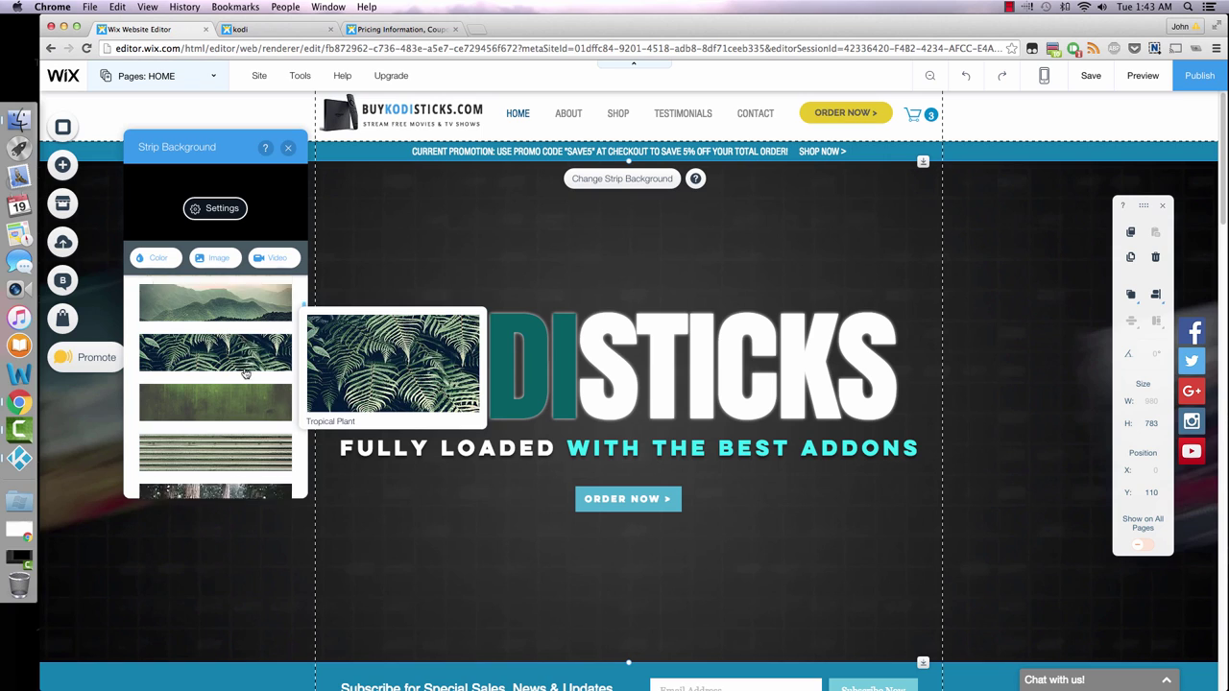
left_click(287, 148)
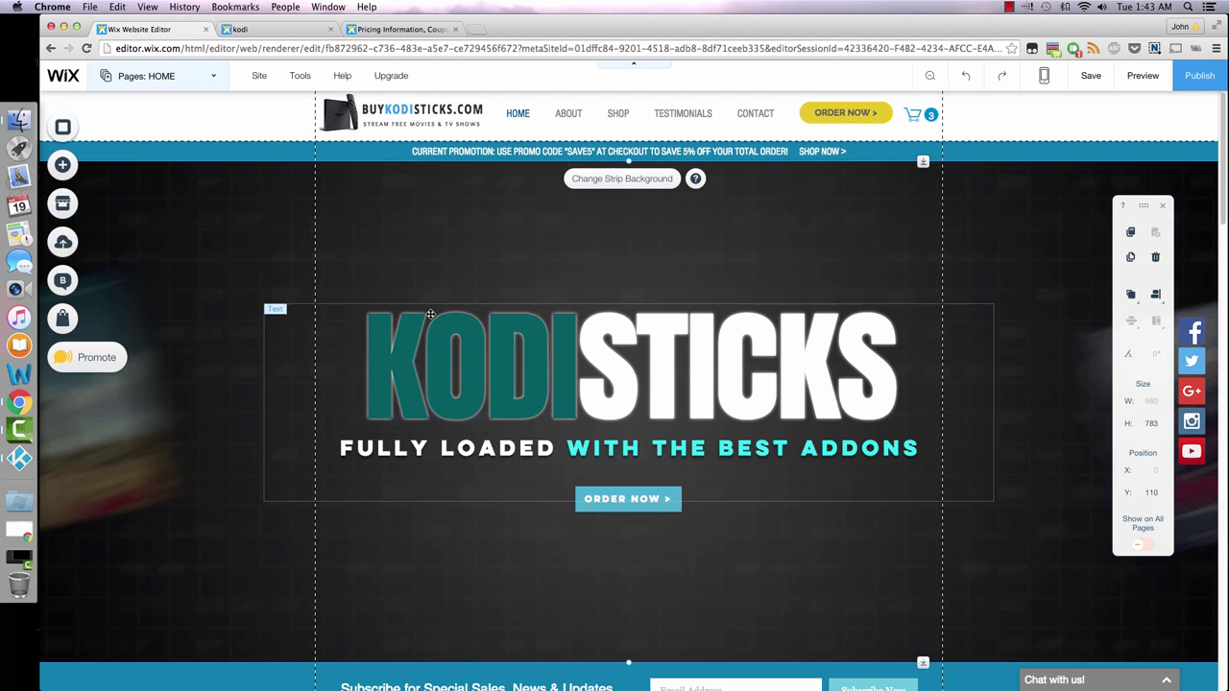
scroll(334, 275, "down", 5)
scroll(334, 275, "down", 8)
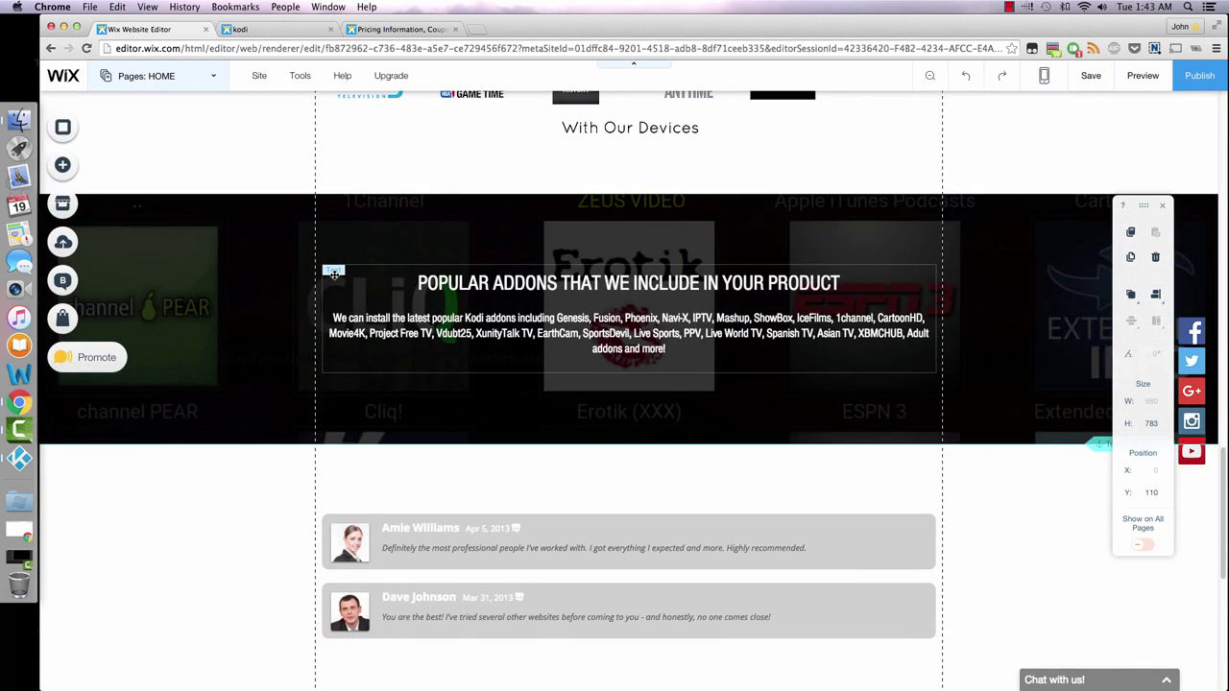
scroll(334, 275, "down", 2)
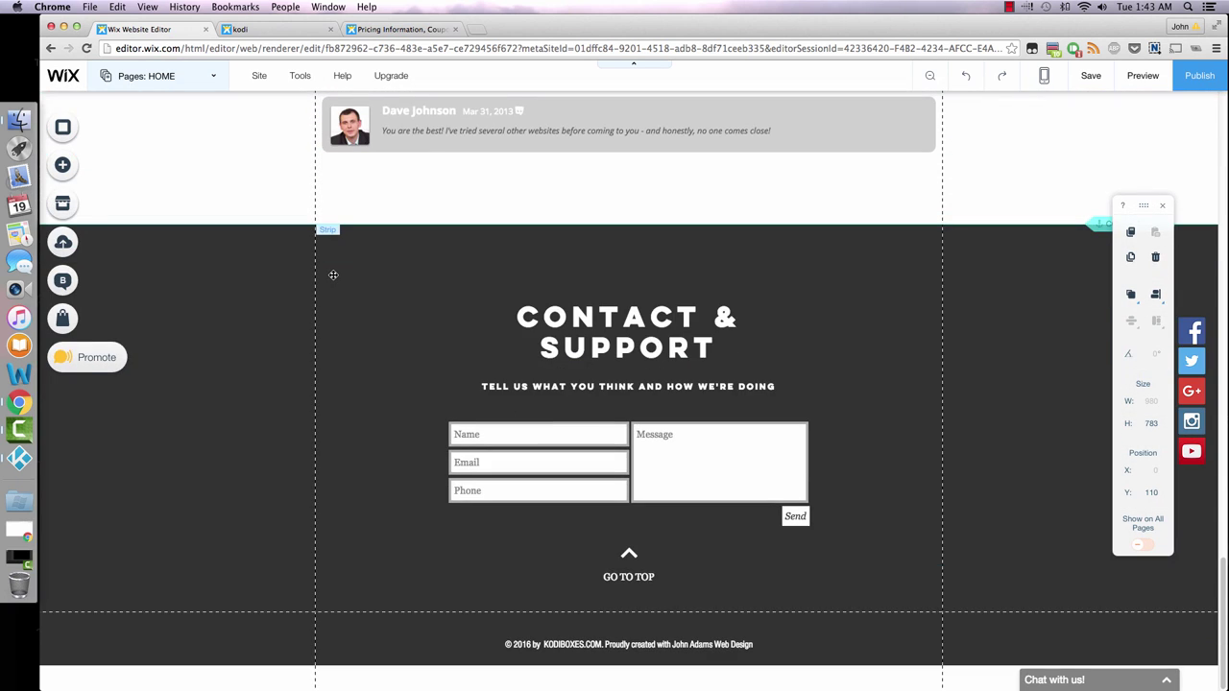
left_click(663, 463)
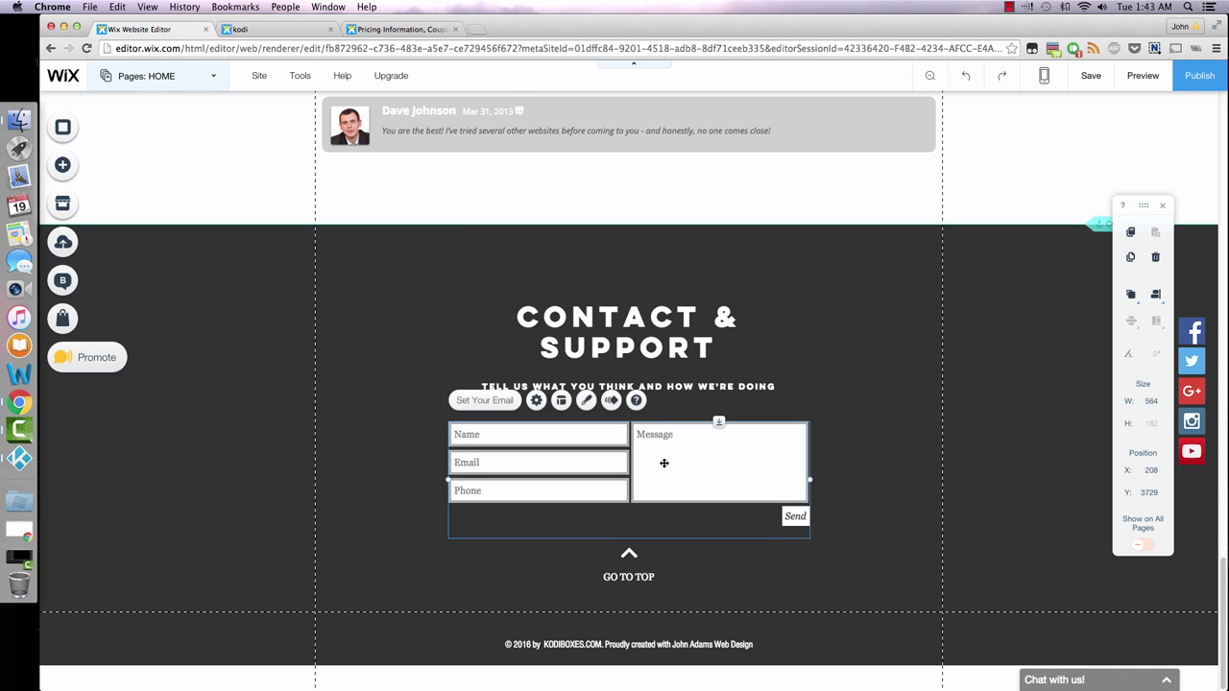
left_click(486, 400)
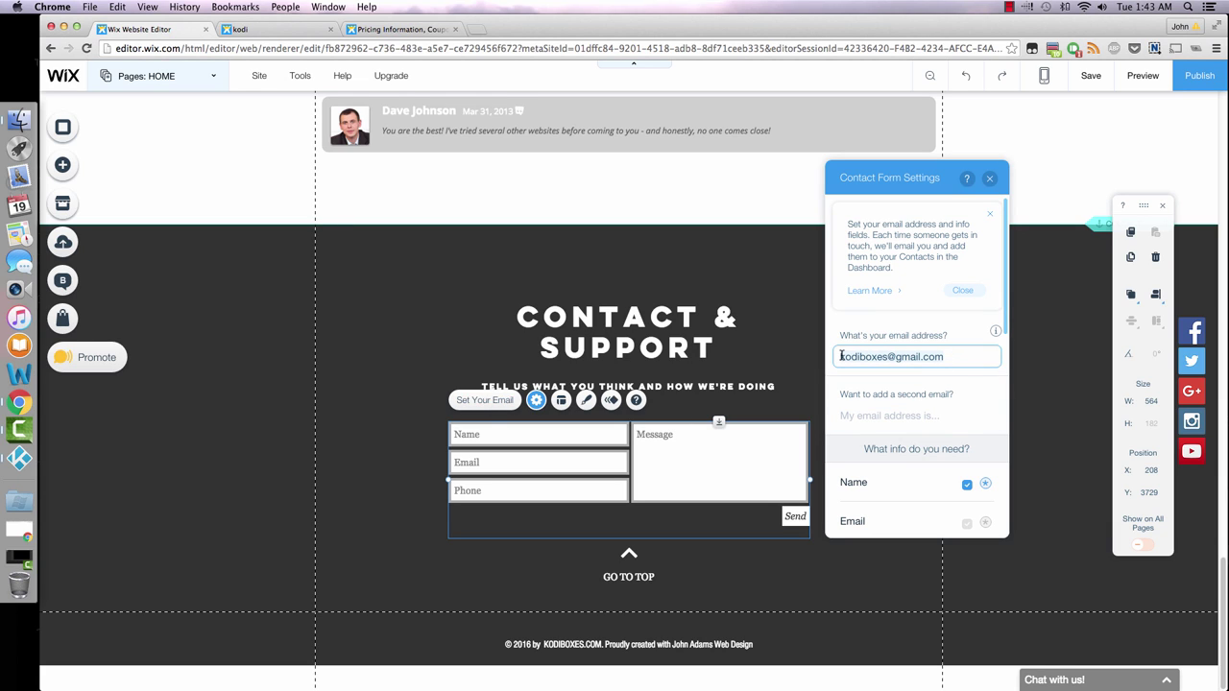
left_click(989, 178)
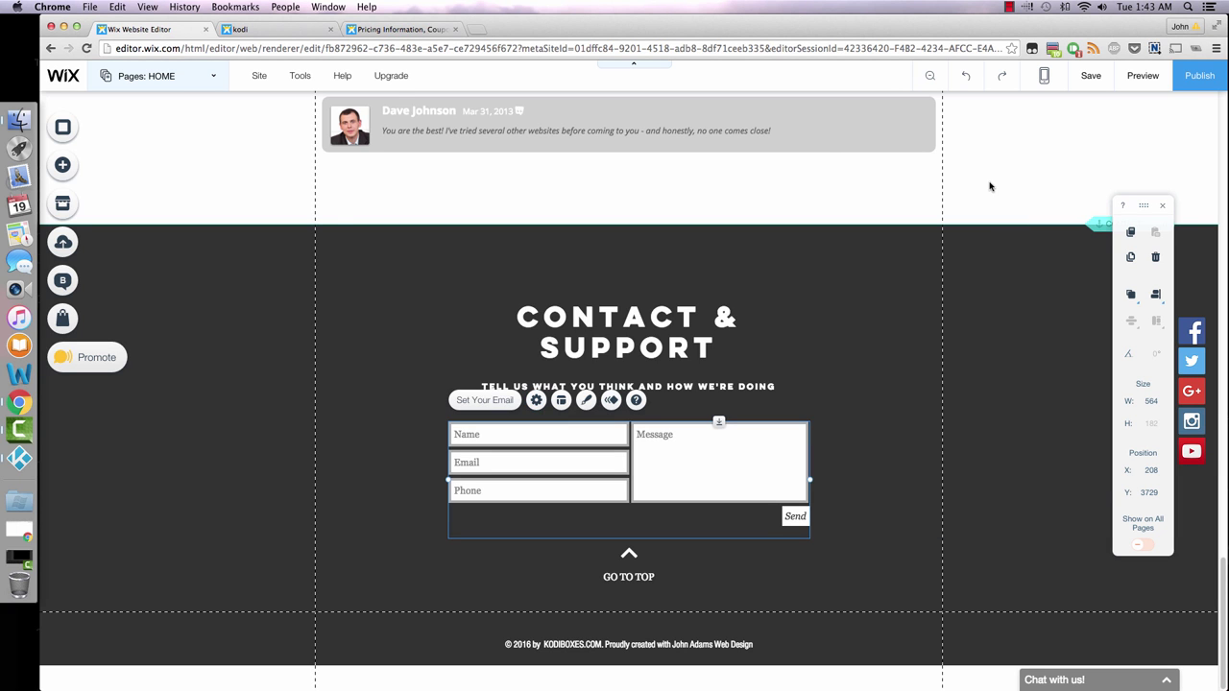
left_click(286, 474)
key("Home")
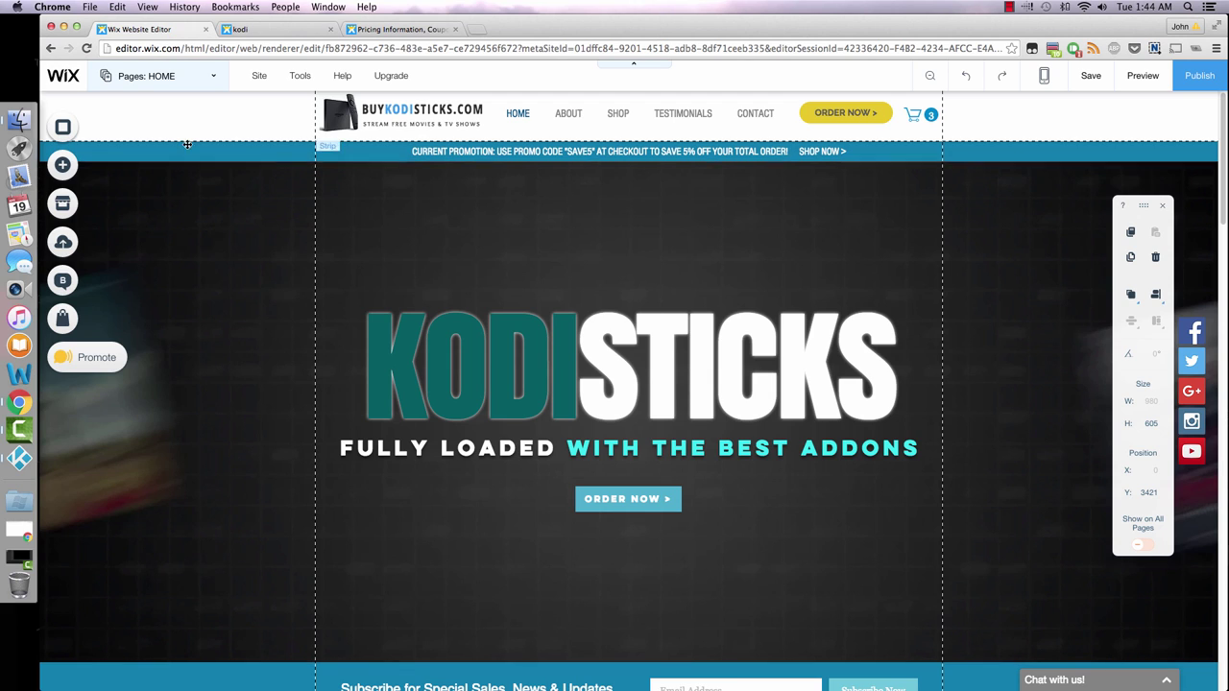
Show the Wix Premium Plans pricing tab and scroll through its plan comparison table.
left_click(271, 30)
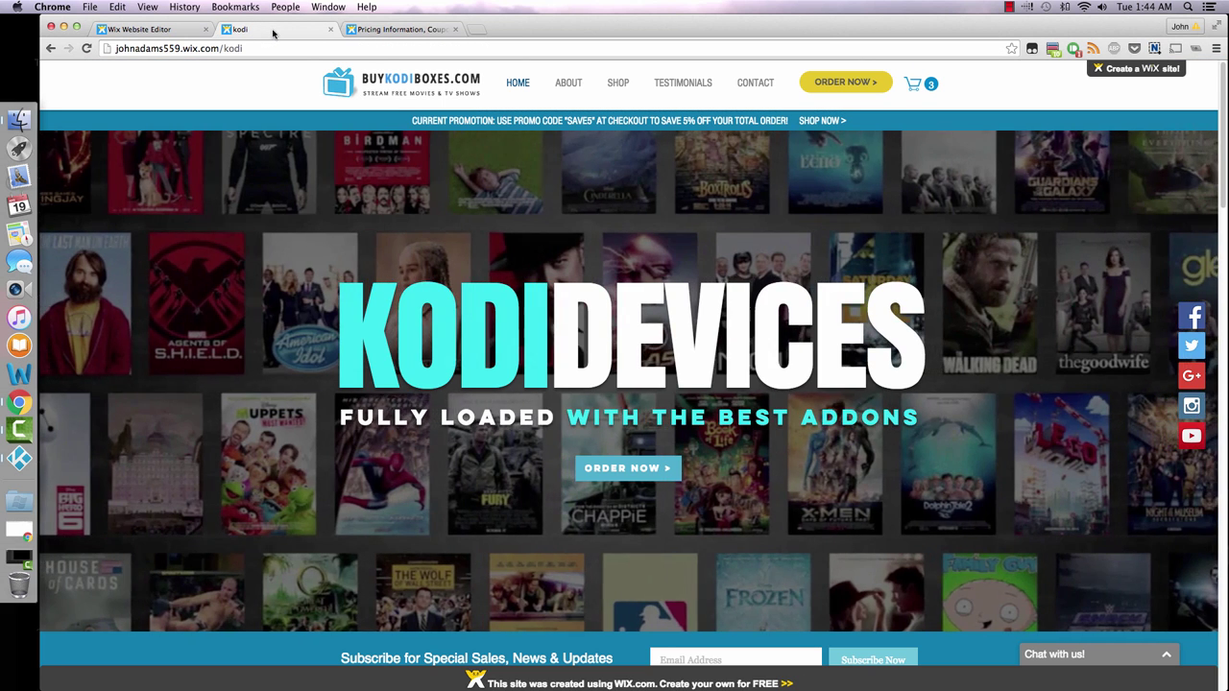
left_click(391, 30)
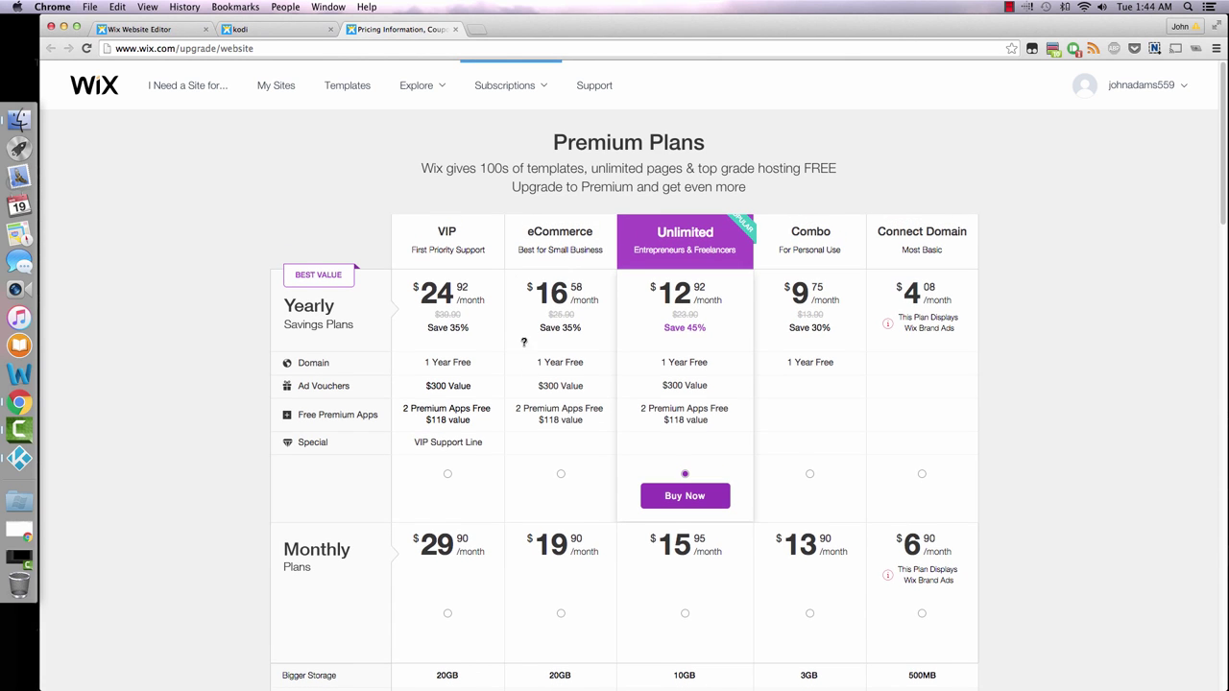
mouse_move(330, 368)
scroll(173, 539, "down", 2)
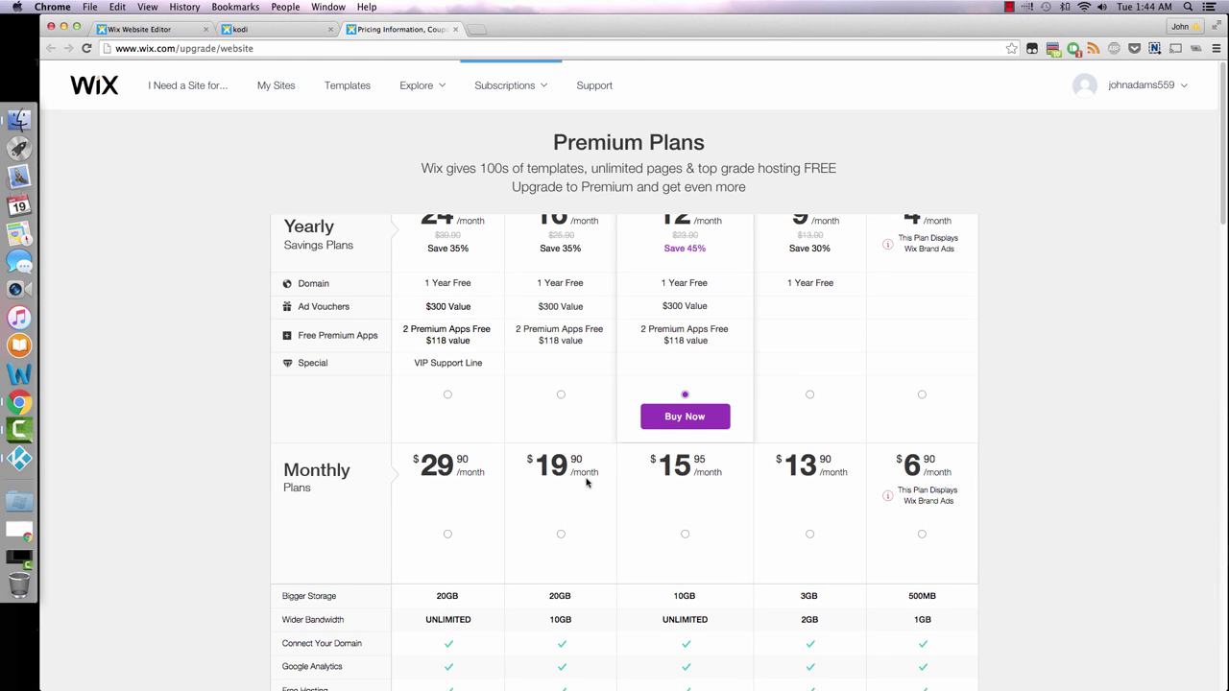
scroll(253, 451, "down", 6)
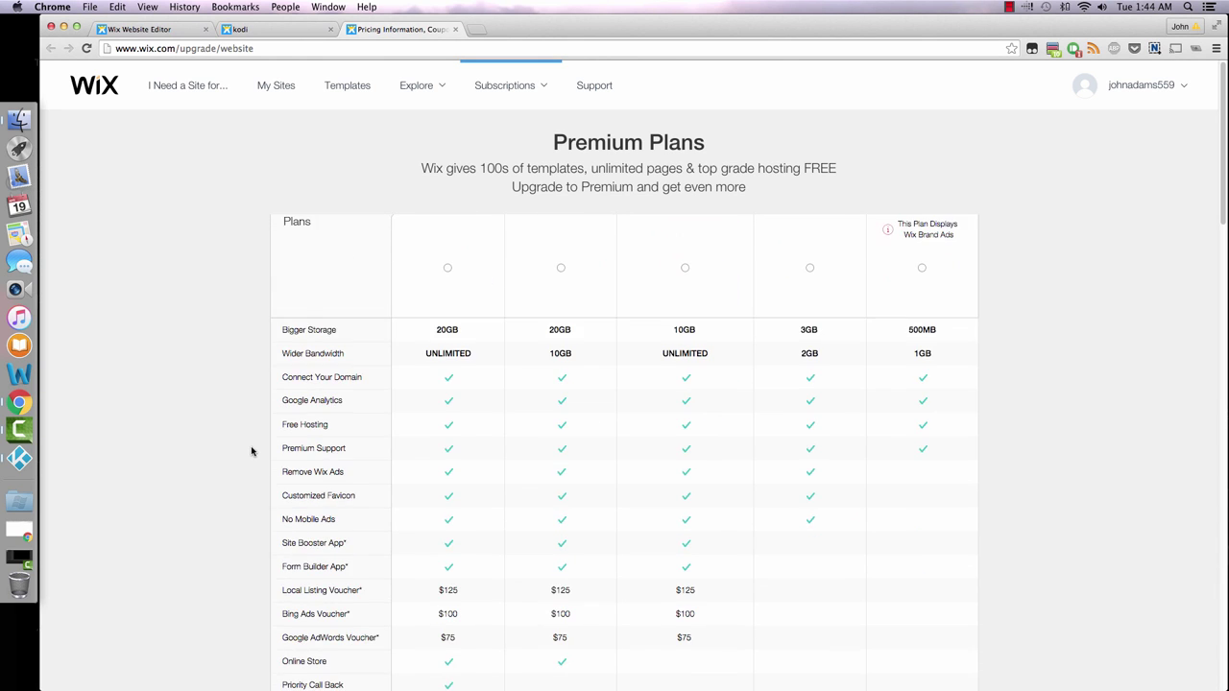
scroll(252, 451, "down", 5)
scroll(252, 451, "up", 12)
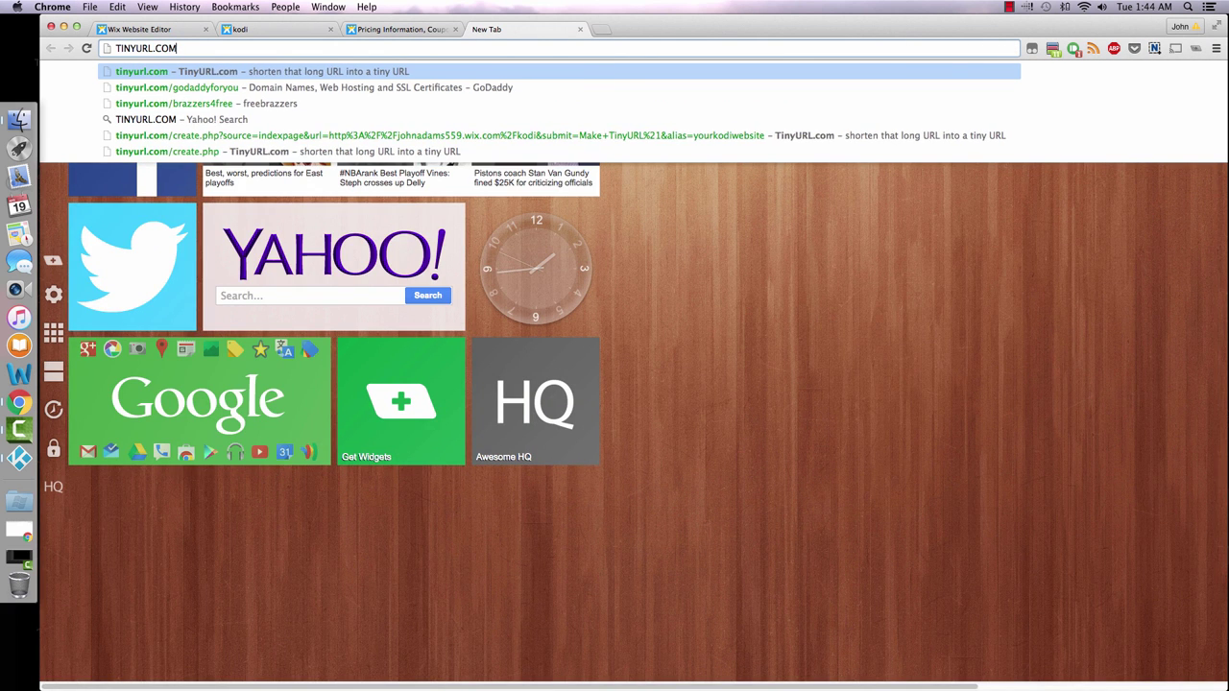
Go to tinyurl.com/godaddyforyou and find kodiboxesforsale.com available on GoDaddy for $0.99.
type("COM/GODADDYFORYOU")
key("Return")
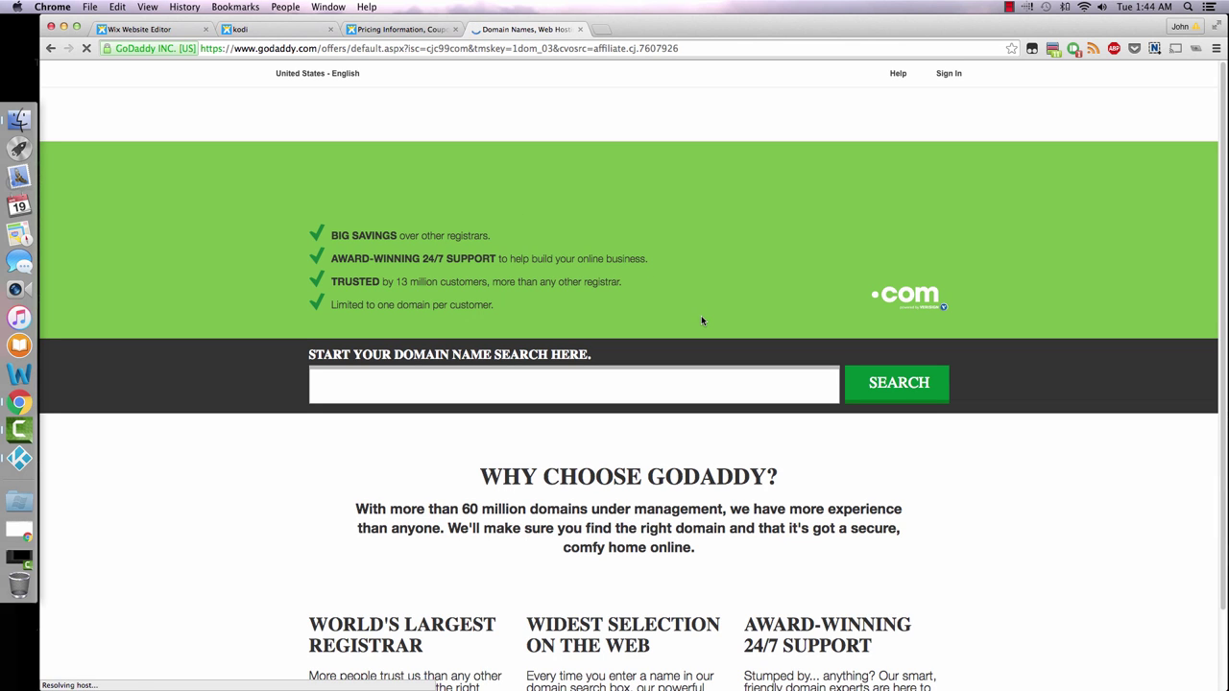
left_click(657, 388)
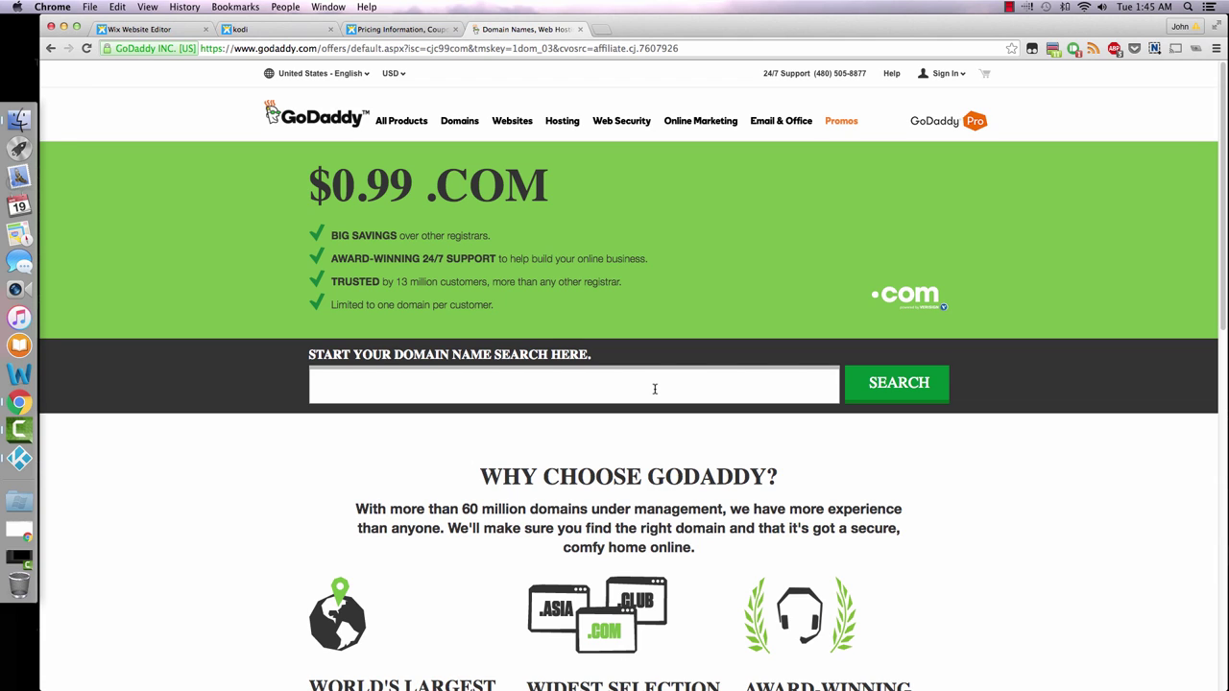
type("kodi")
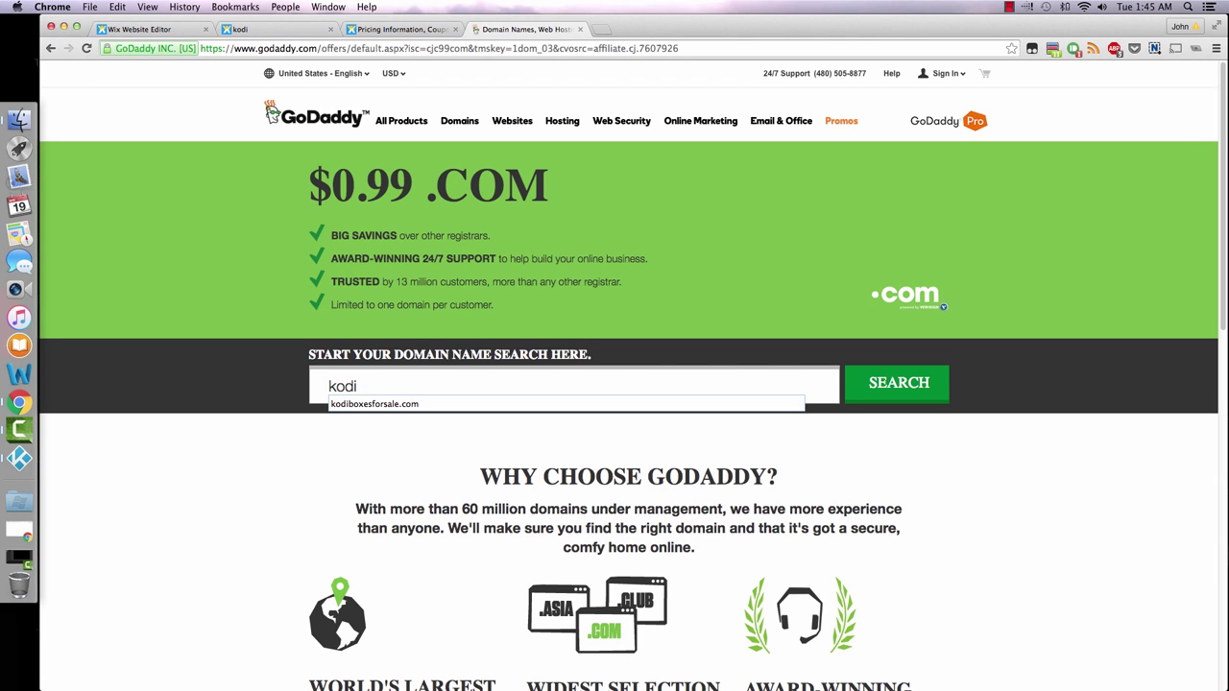
left_click(613, 404)
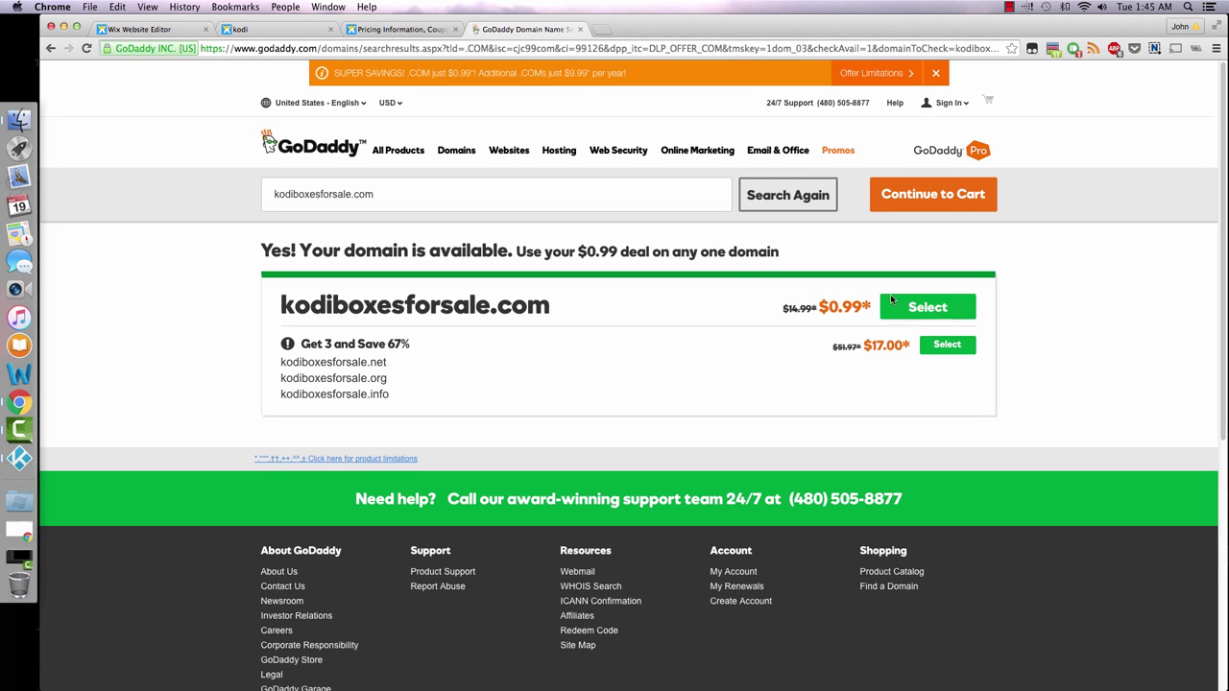
Close the GoDaddy results, then view the KodiSticks site editor and the live kodi site.
left_click(579, 29)
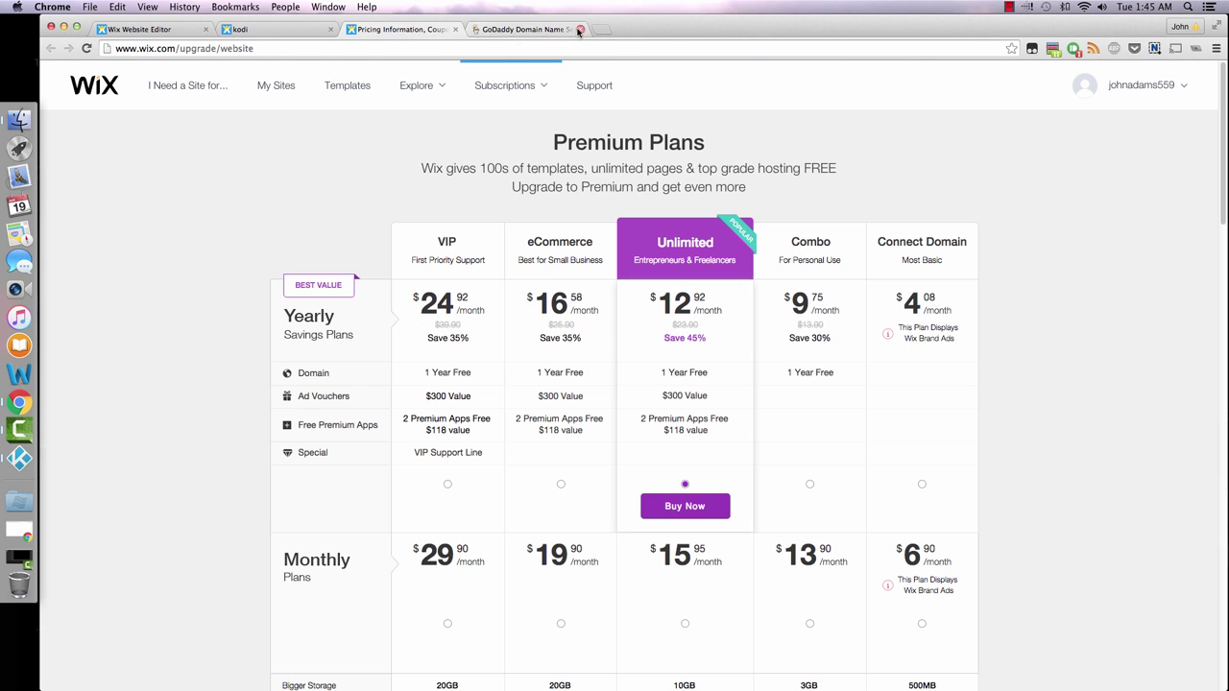
scroll(201, 356, "down", 3)
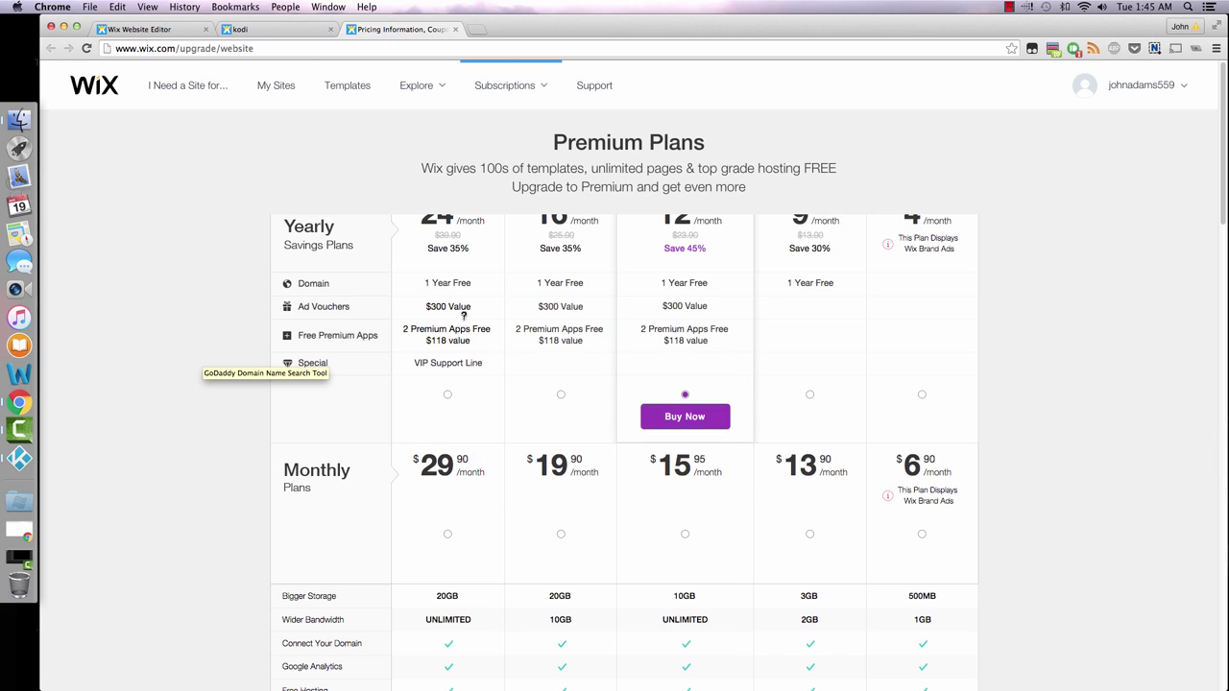
scroll(420, 401, "up", 1)
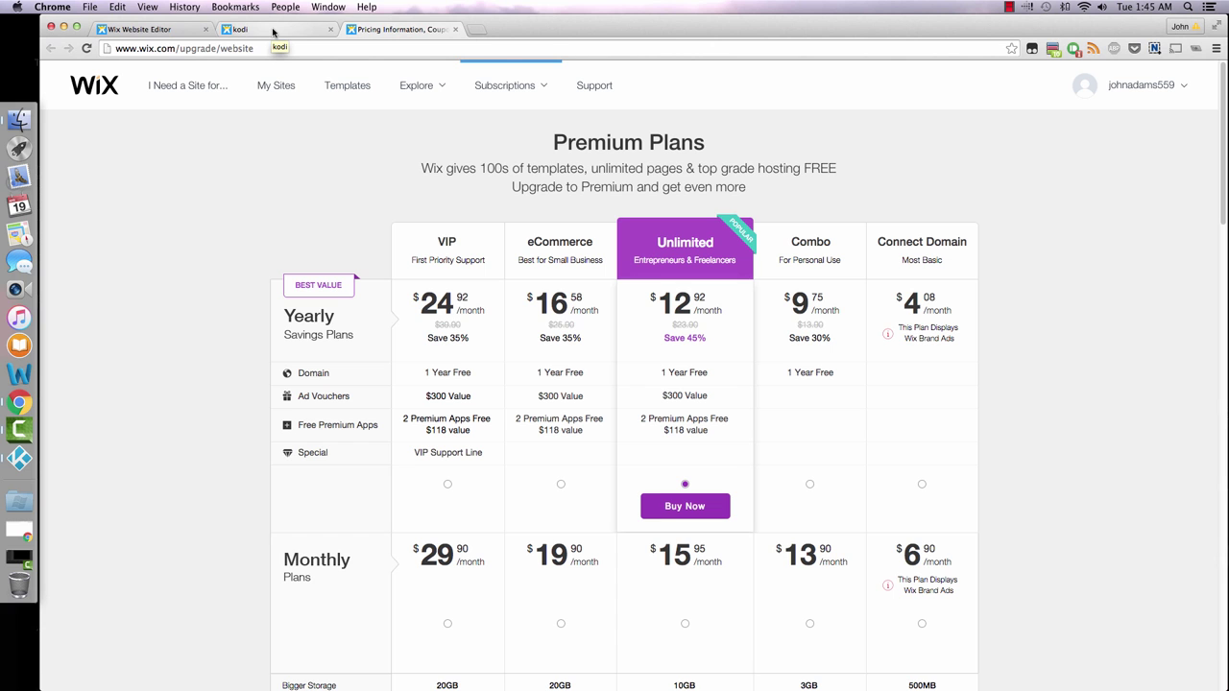
left_click(152, 30)
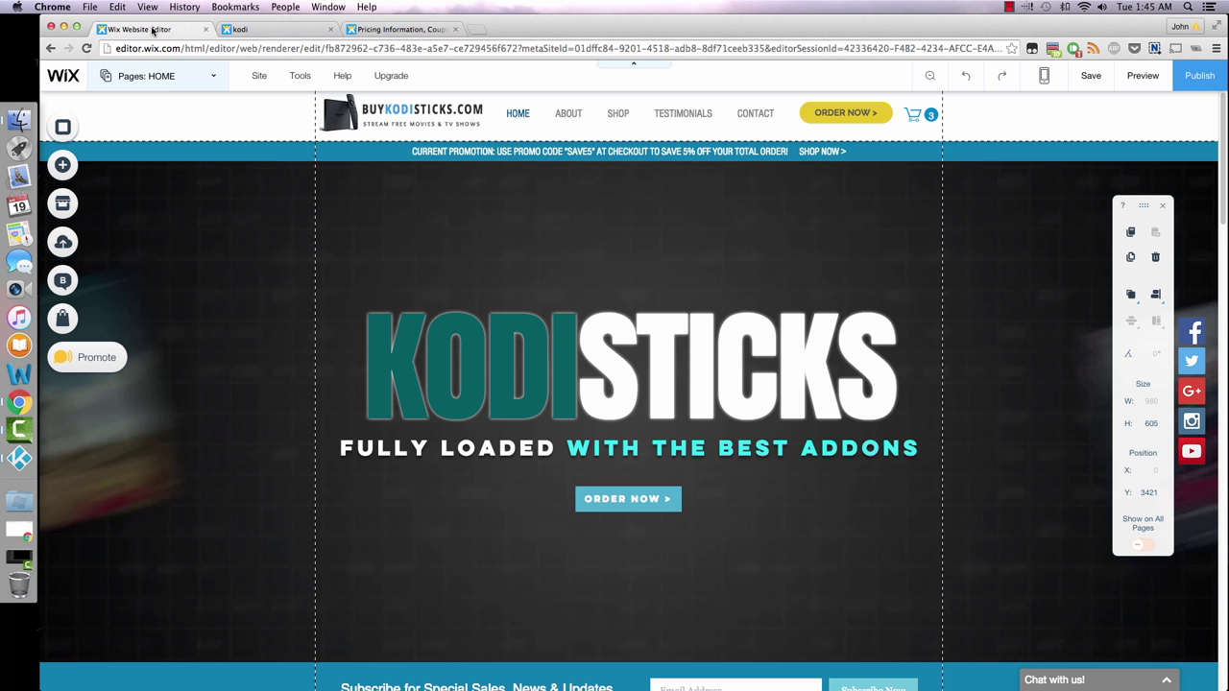
left_click(259, 30)
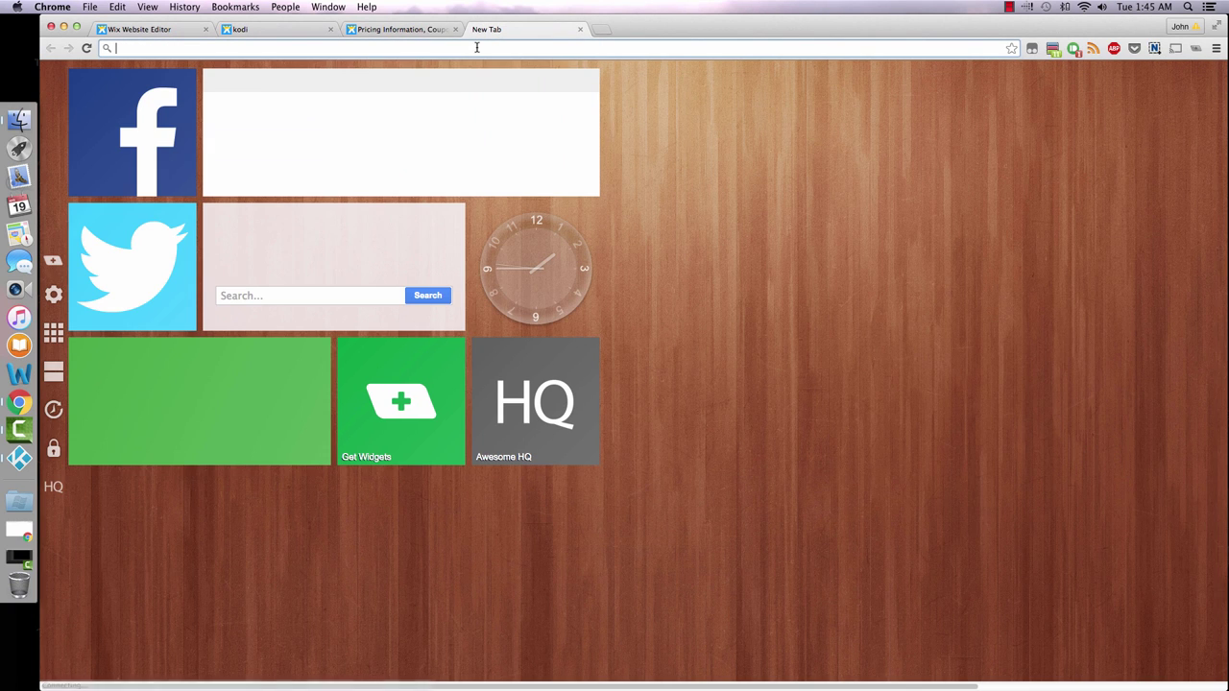
Load tinyurl.com/kodipayment to show the Kodi Reseller Website Template JotForm order form.
type("ti")
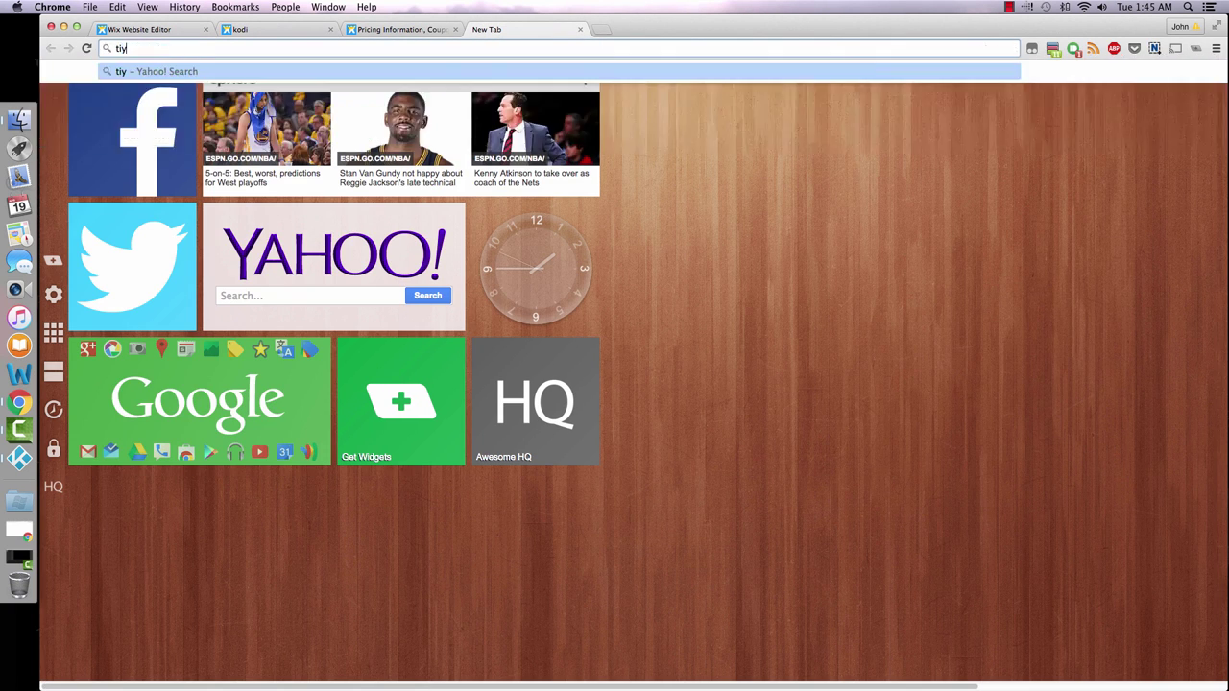
type("nyurl")
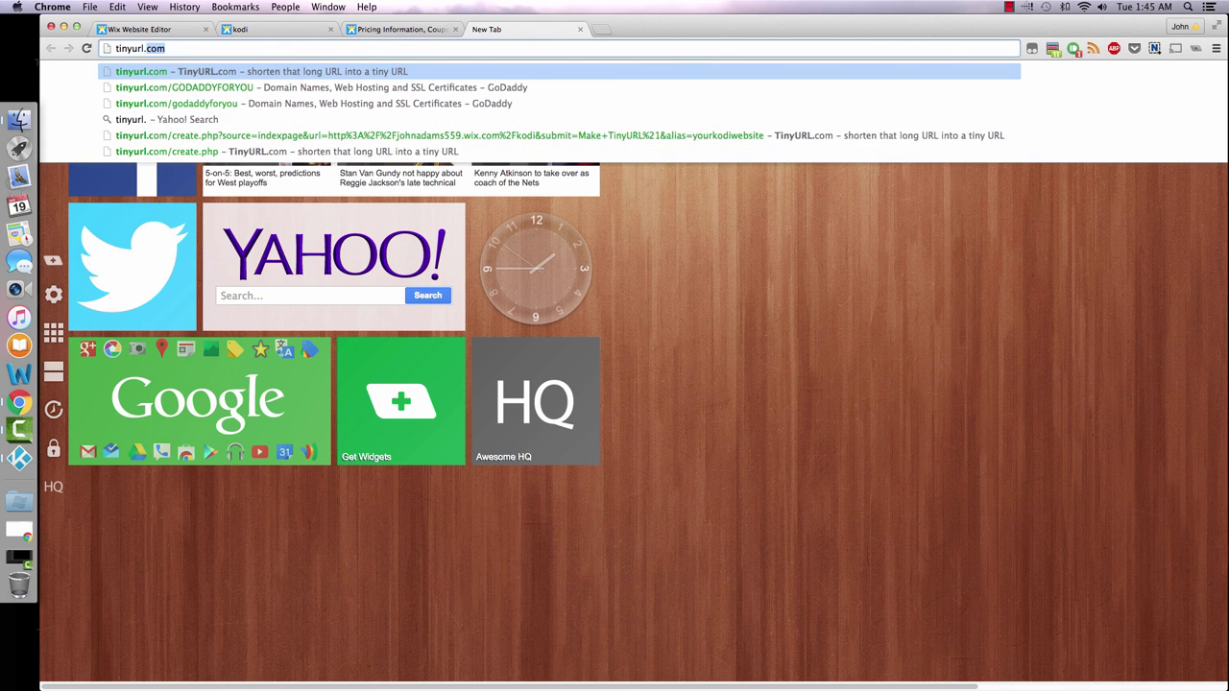
type(".com/")
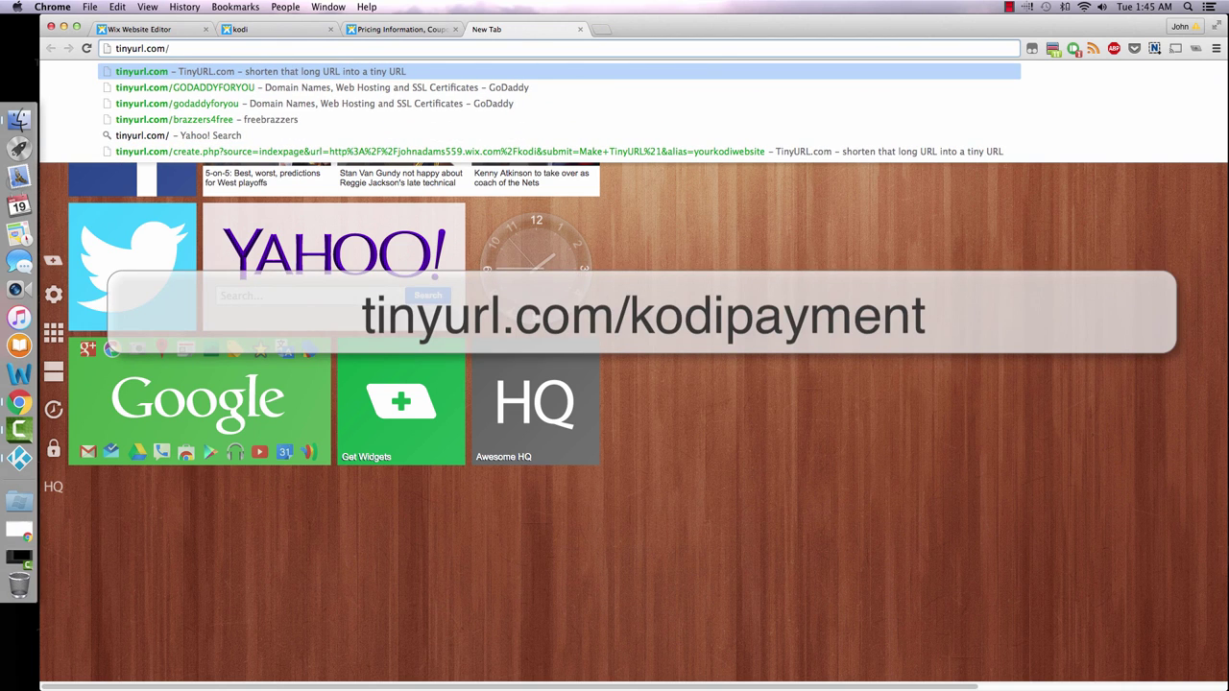
type("kodipayment")
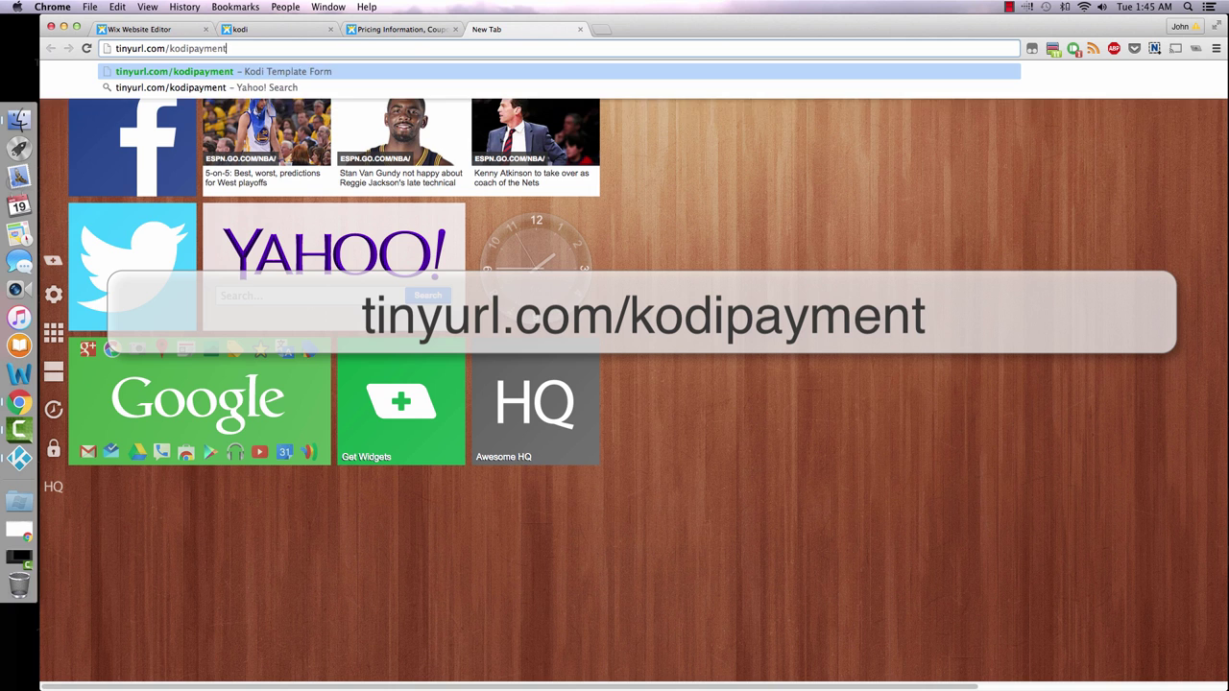
key("Return")
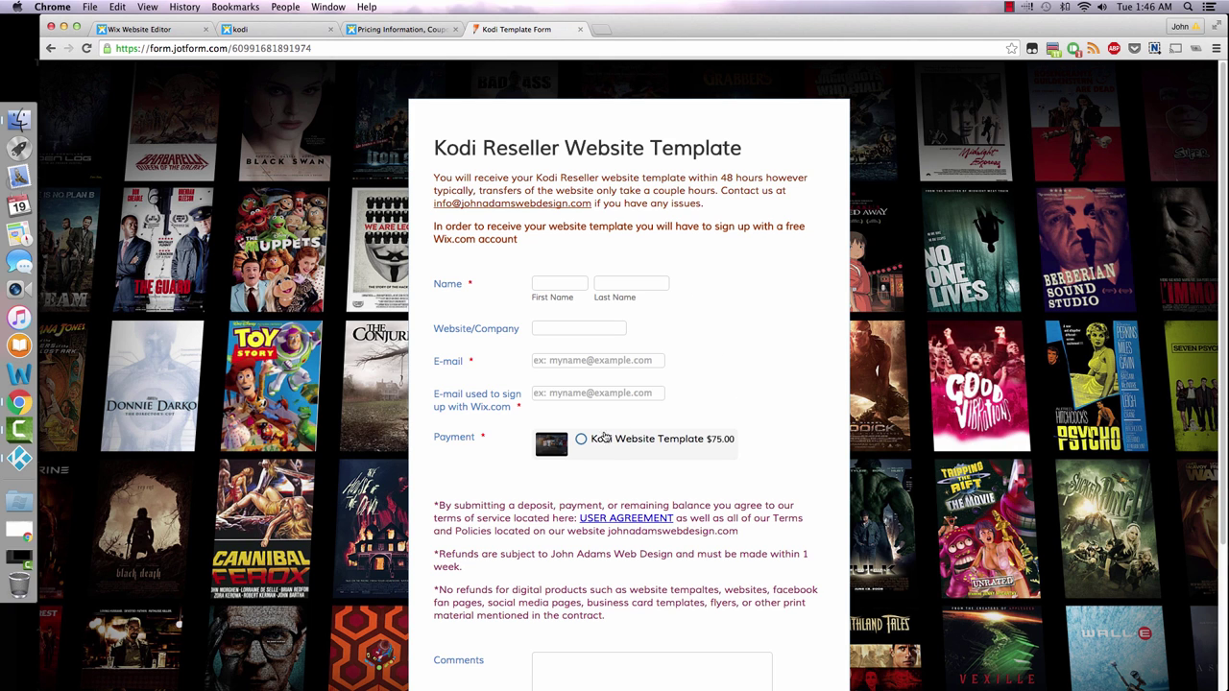
Select the $75.00 Kodi Website Template option and show the Wix.com e-mail is required.
left_click(608, 445)
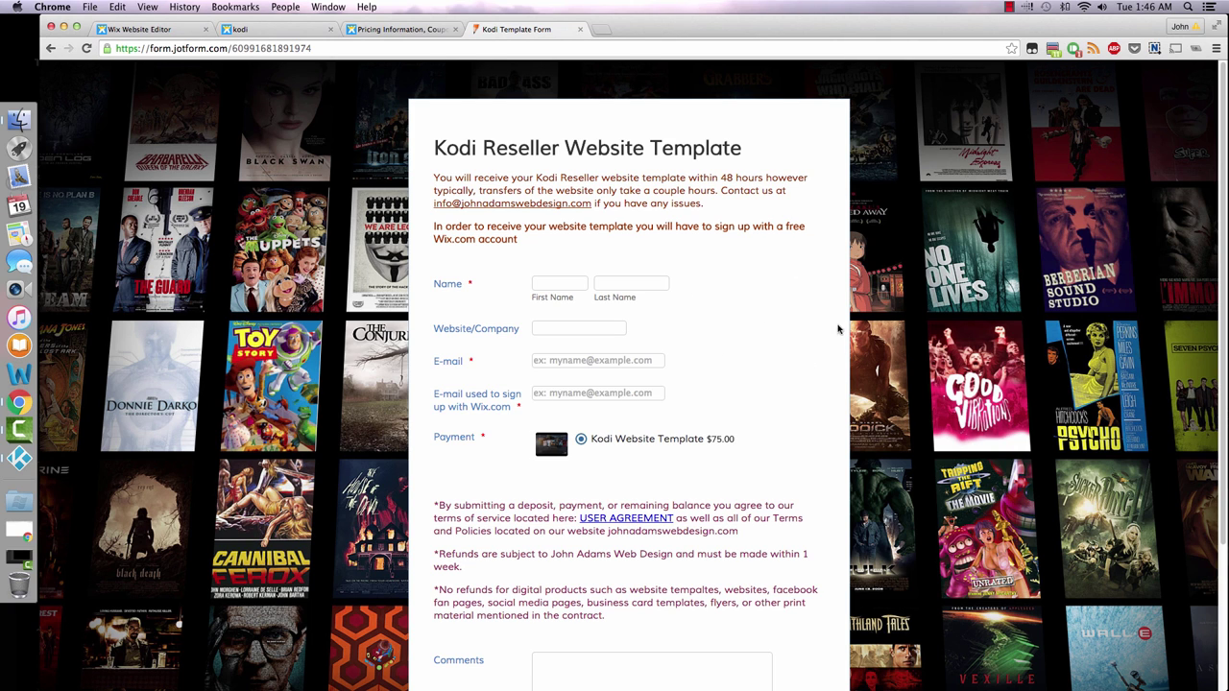
scroll(797, 329, "down", 4)
scroll(829, 190, "up", 2)
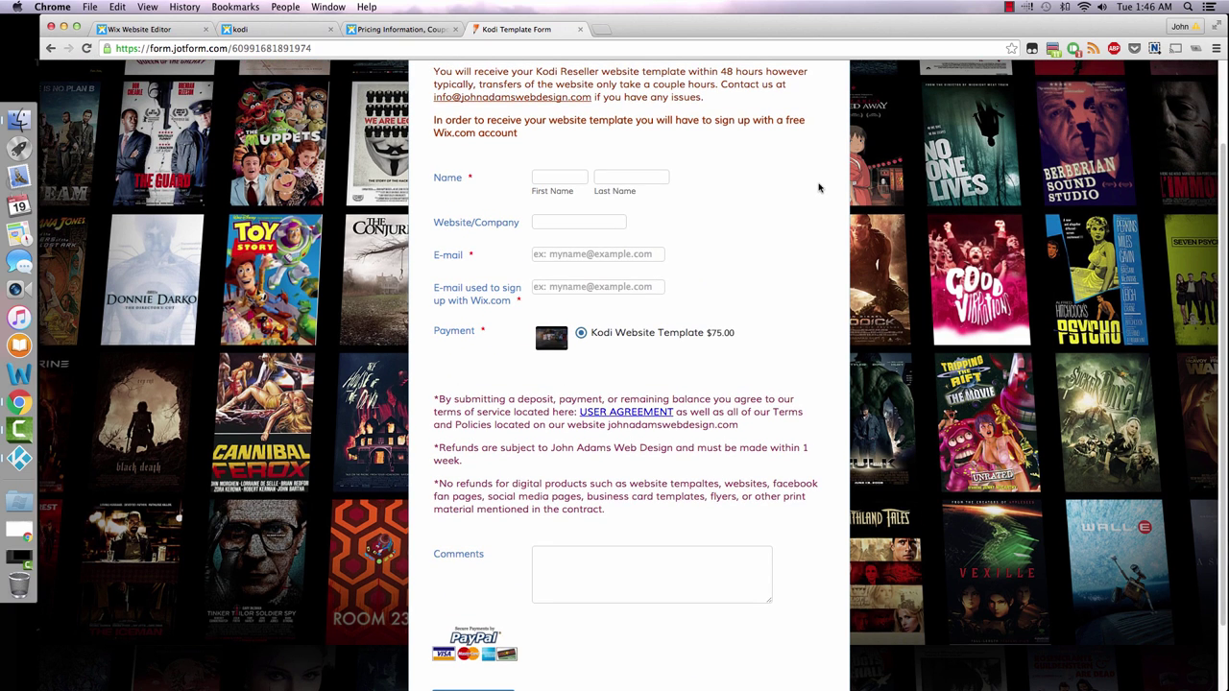
scroll(779, 138, "up", 2)
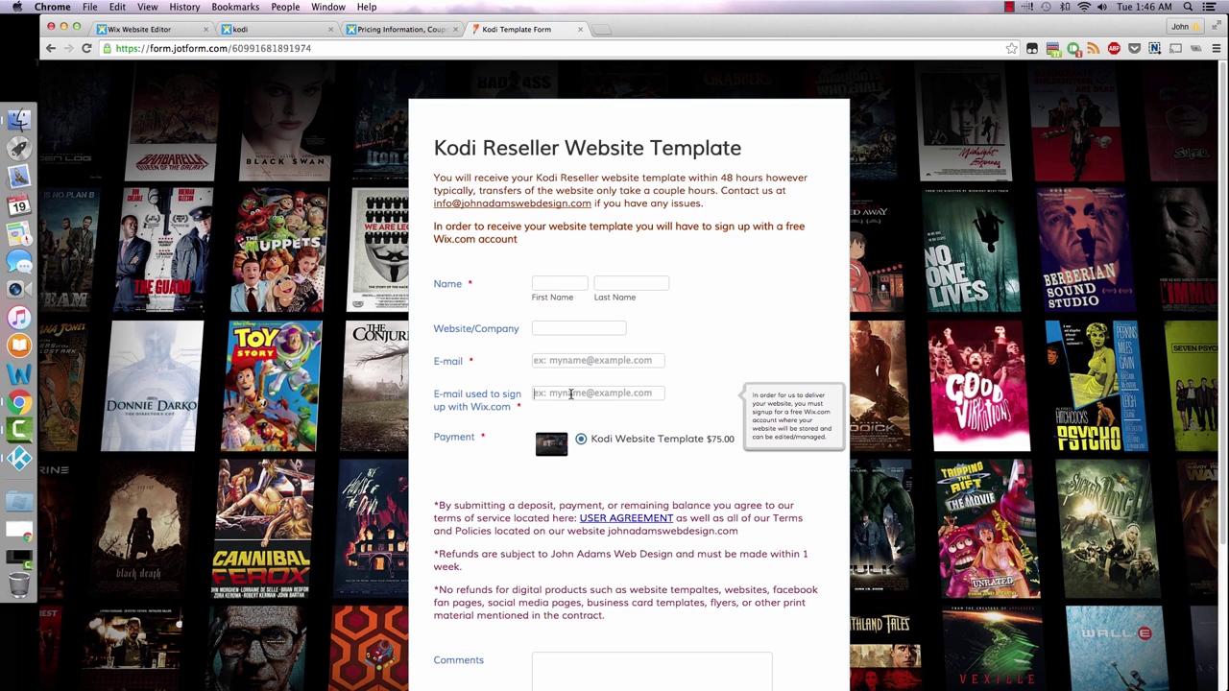
left_click(570, 394)
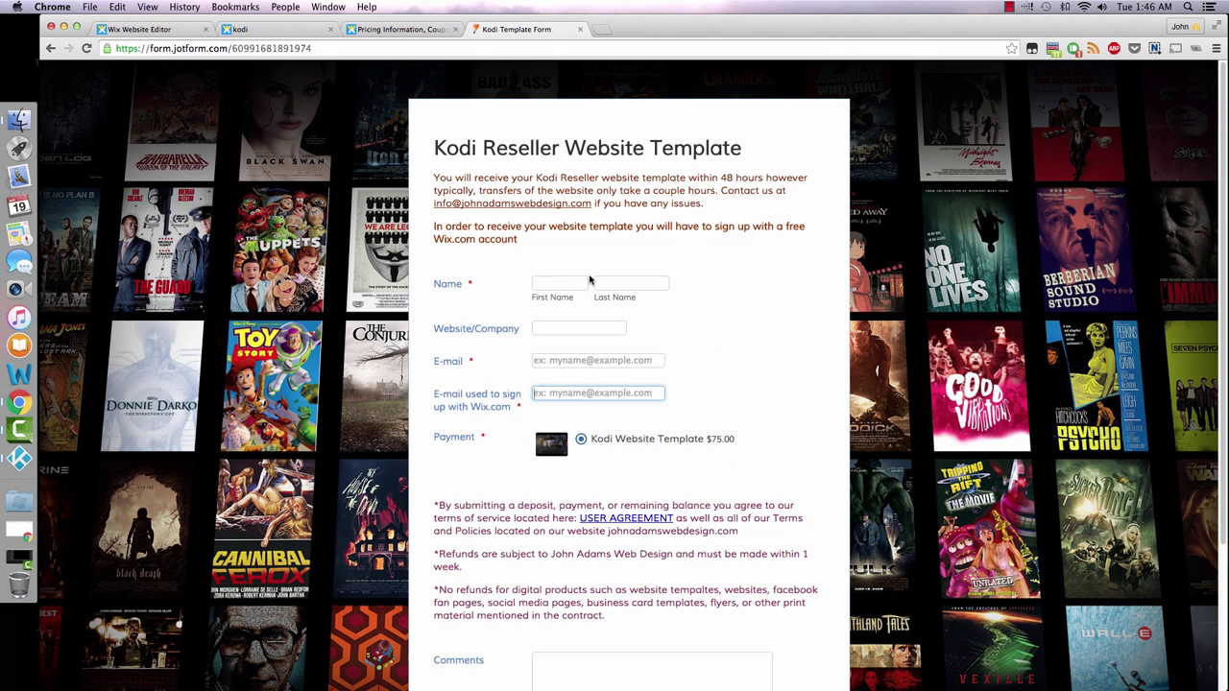
left_click(706, 220)
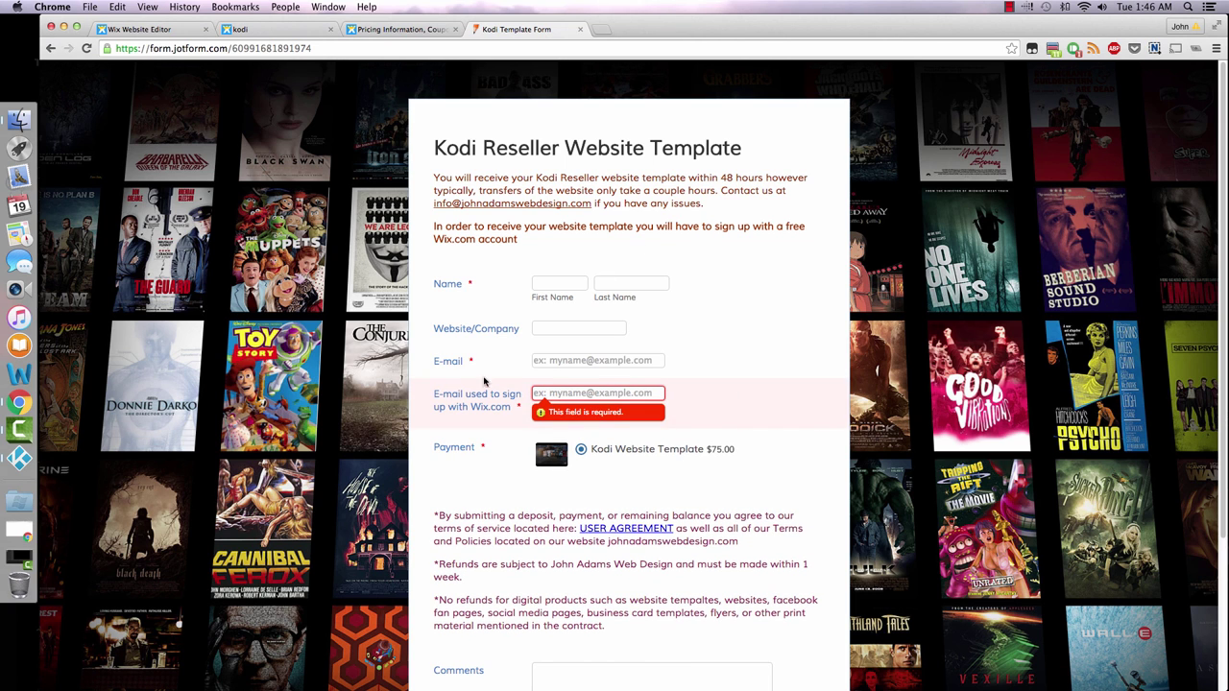
Switch between the Kodi Template Form and Wix Premium Plans tabs, ending on Premium Plans.
left_click(405, 37)
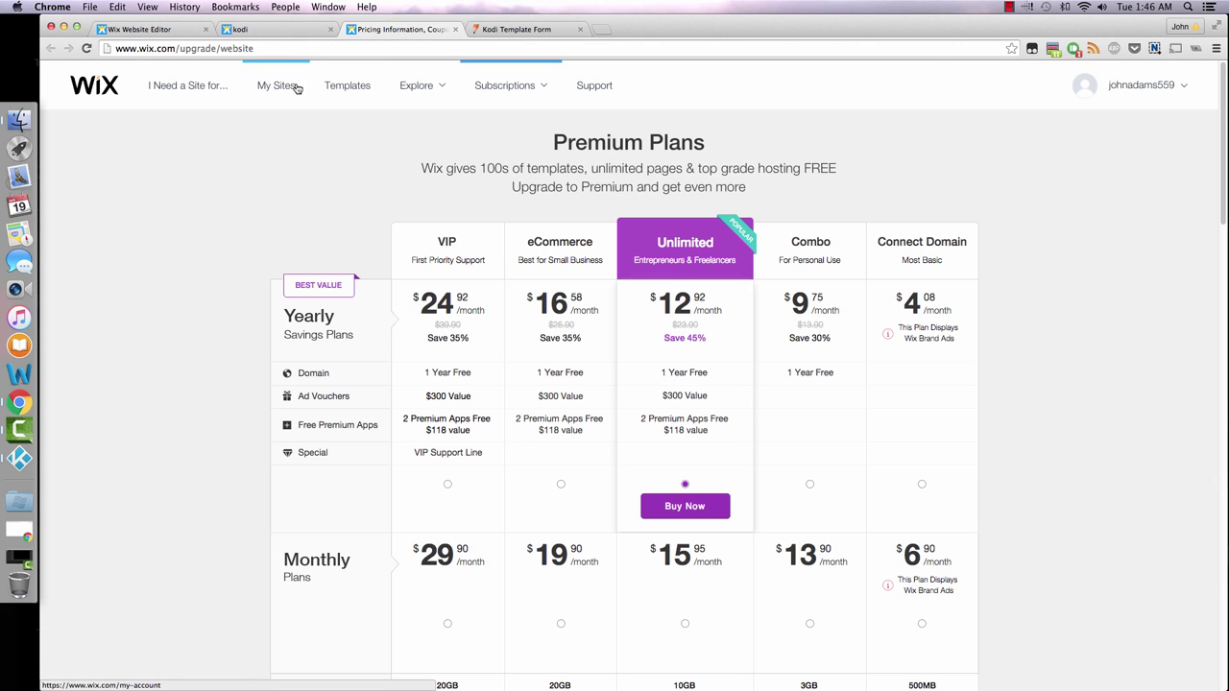
left_click(522, 29)
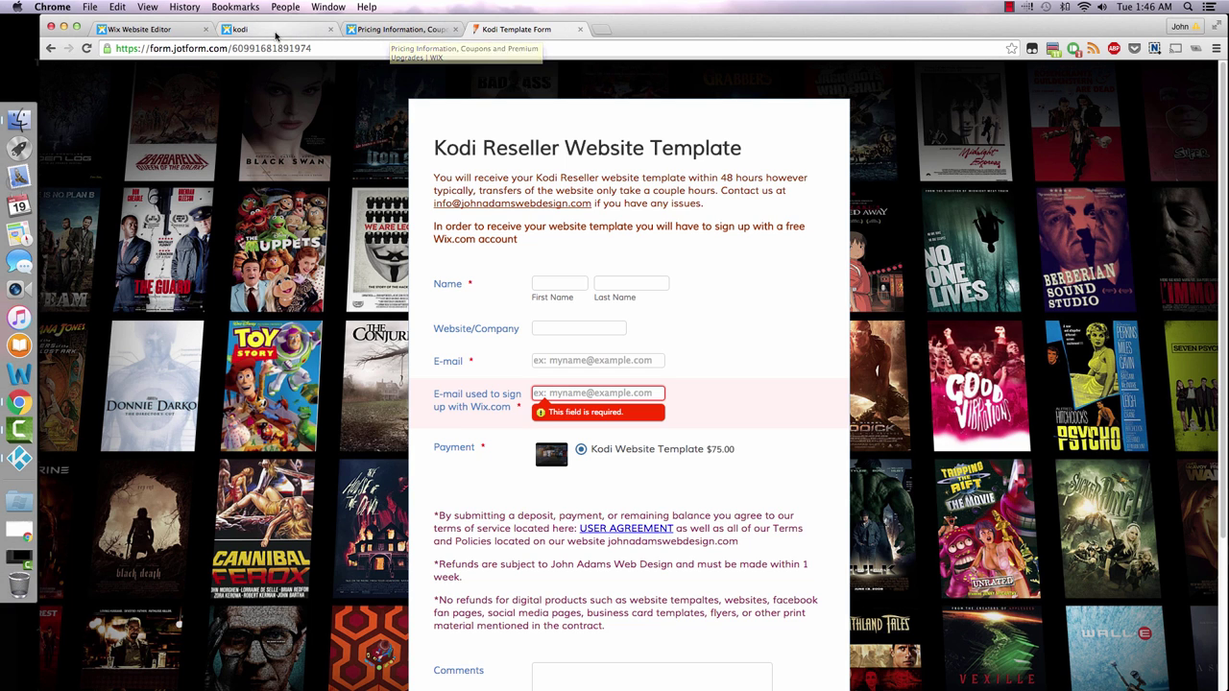
left_click(388, 30)
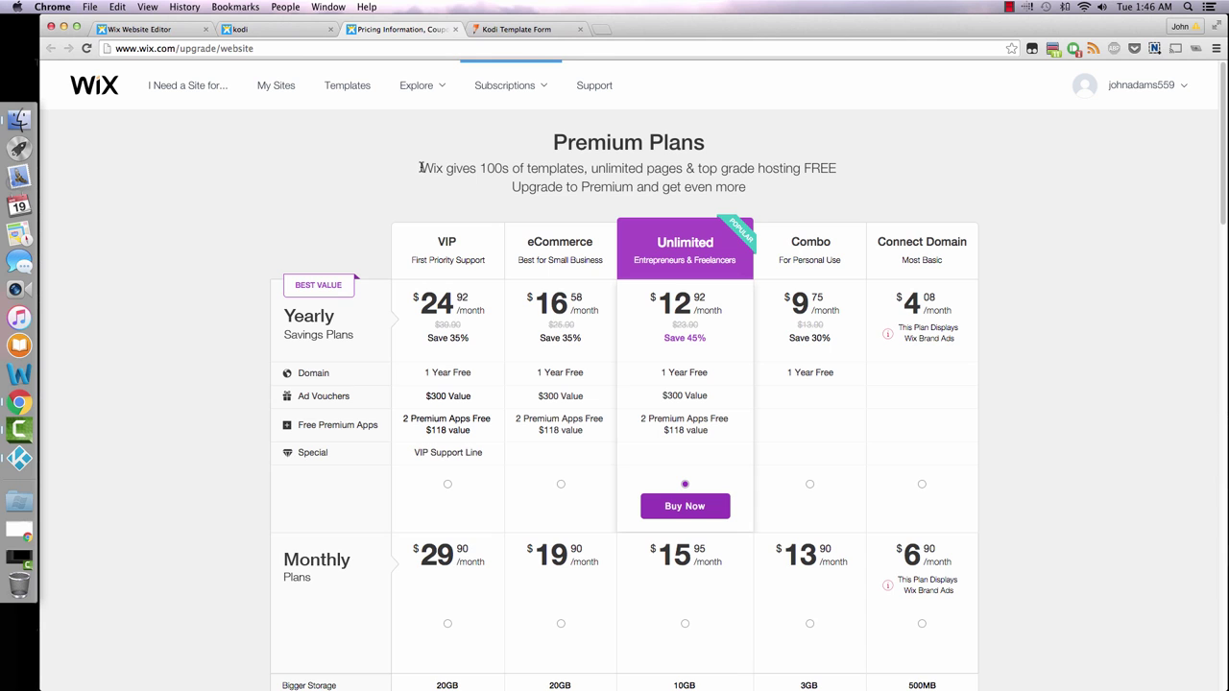
Review the Premium Plans monthly features, then bring up the Chrome window showing the Altos theme preview.
left_click_drag(419, 168, 744, 178)
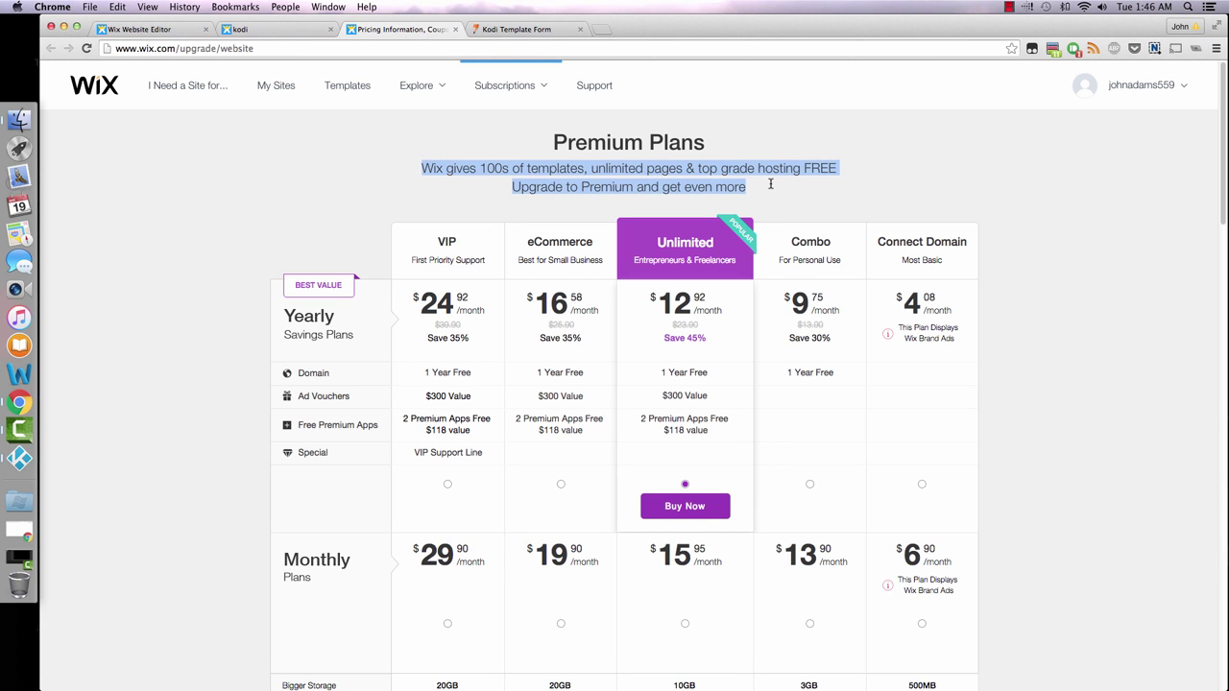
left_click(770, 184)
scroll(766, 192, "down", 5)
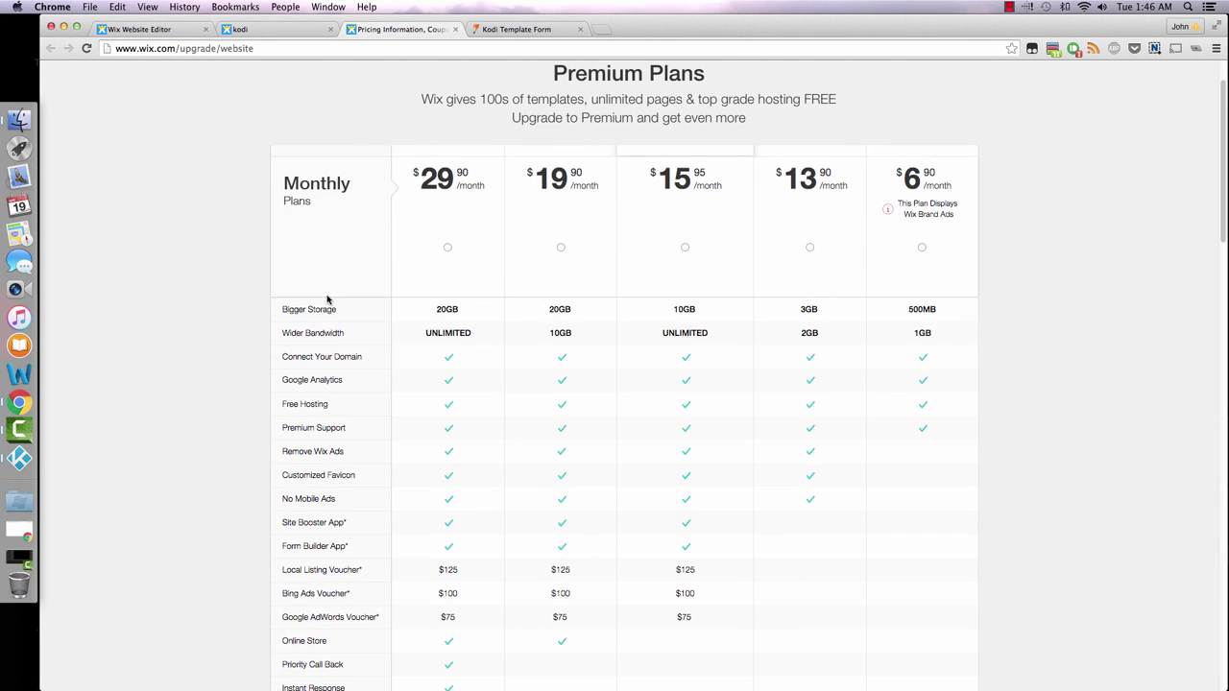
left_click(19, 518)
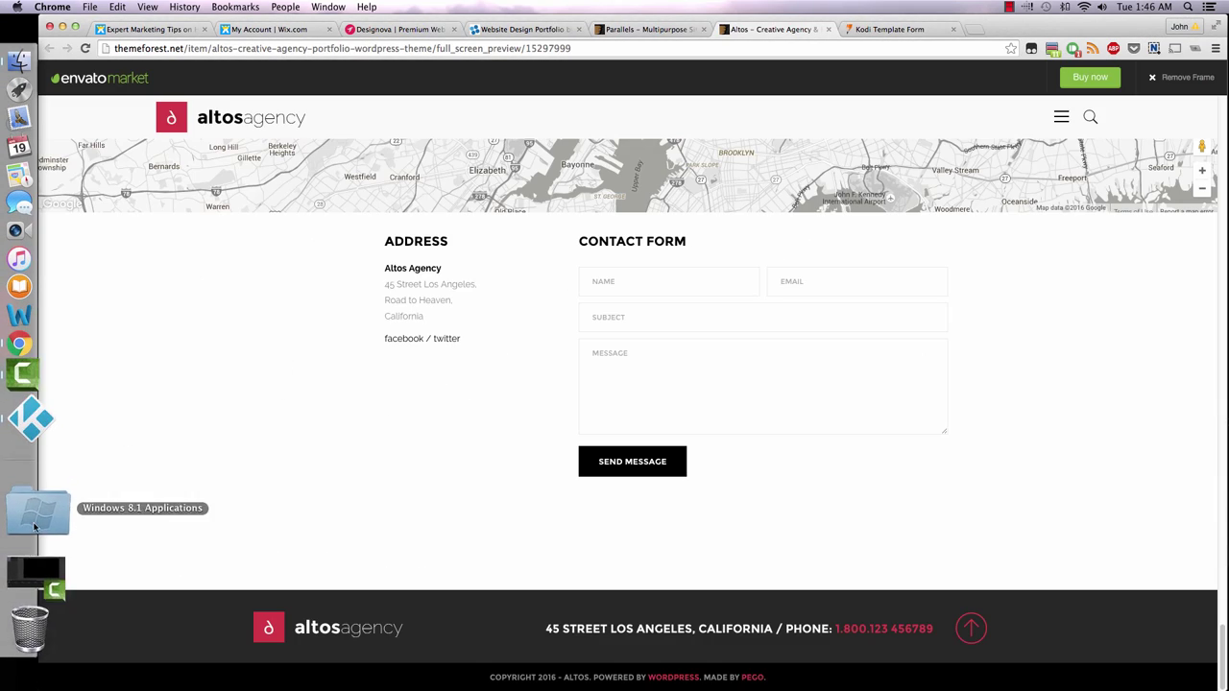
left_click(32, 419)
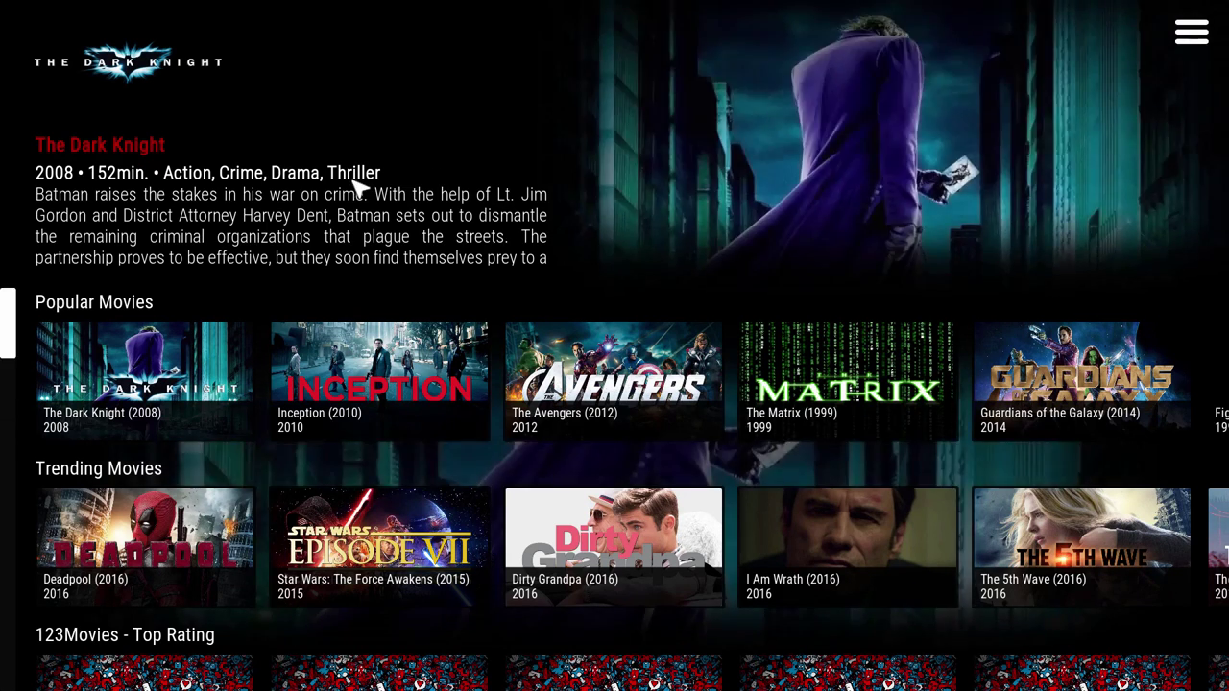
key("Right")
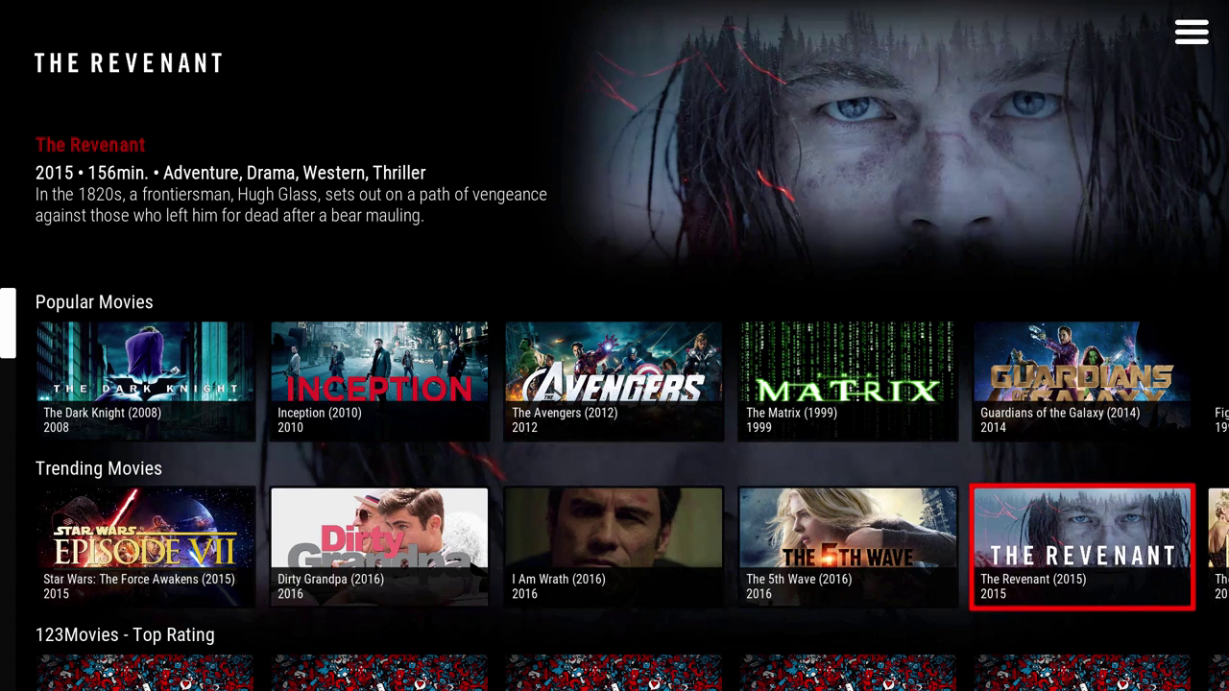
key("super+Tab")
key("super+Tab")
key("super+Tab")
key("super+Tab")
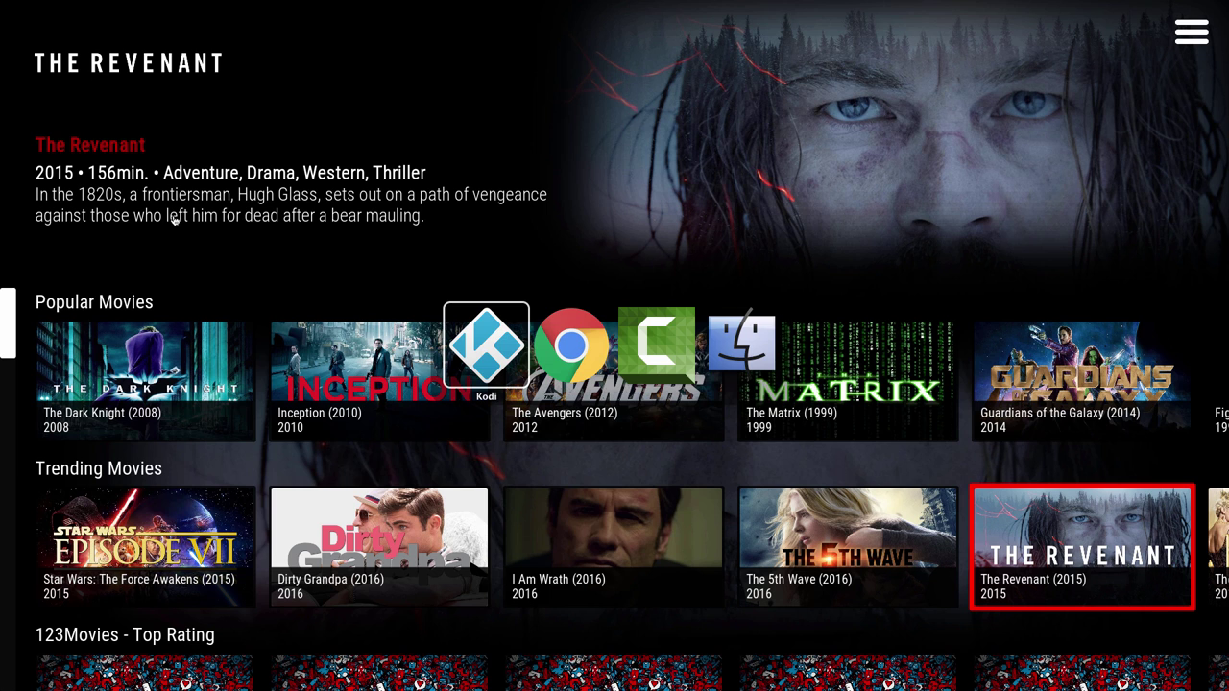
key("super+Tab")
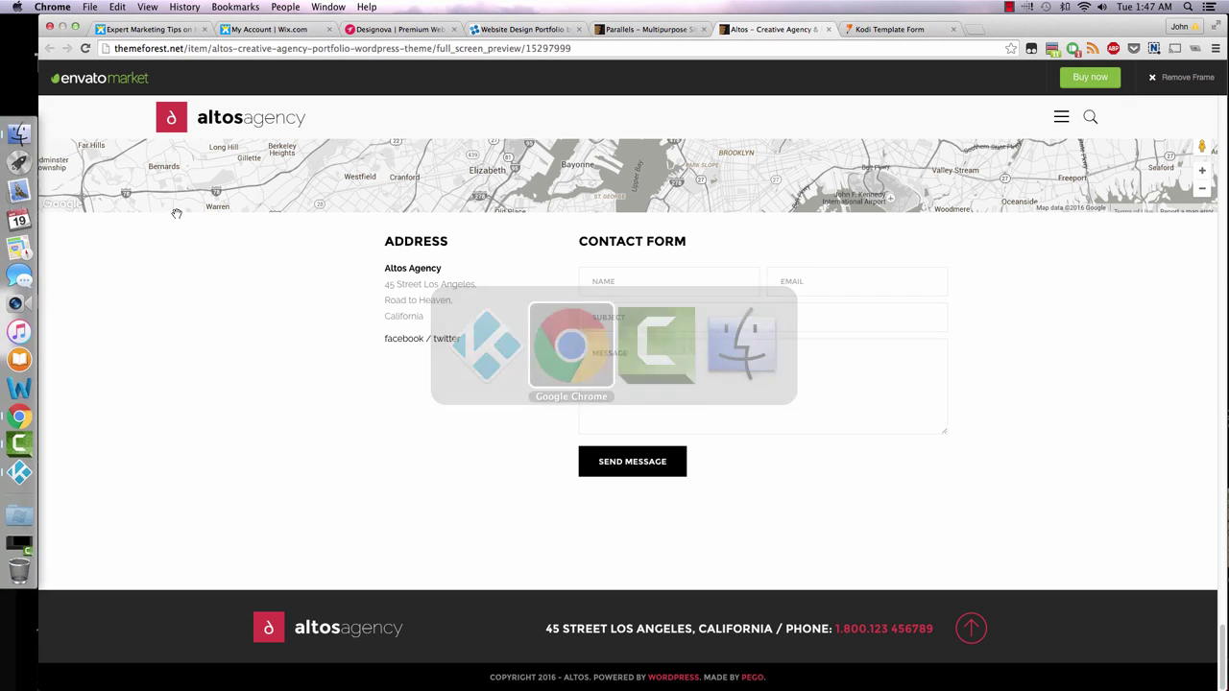
On the Kodi Template Form tab, load the short link tinyurl.com/yourkodiwebsite.
left_click(882, 31)
left_click(194, 48)
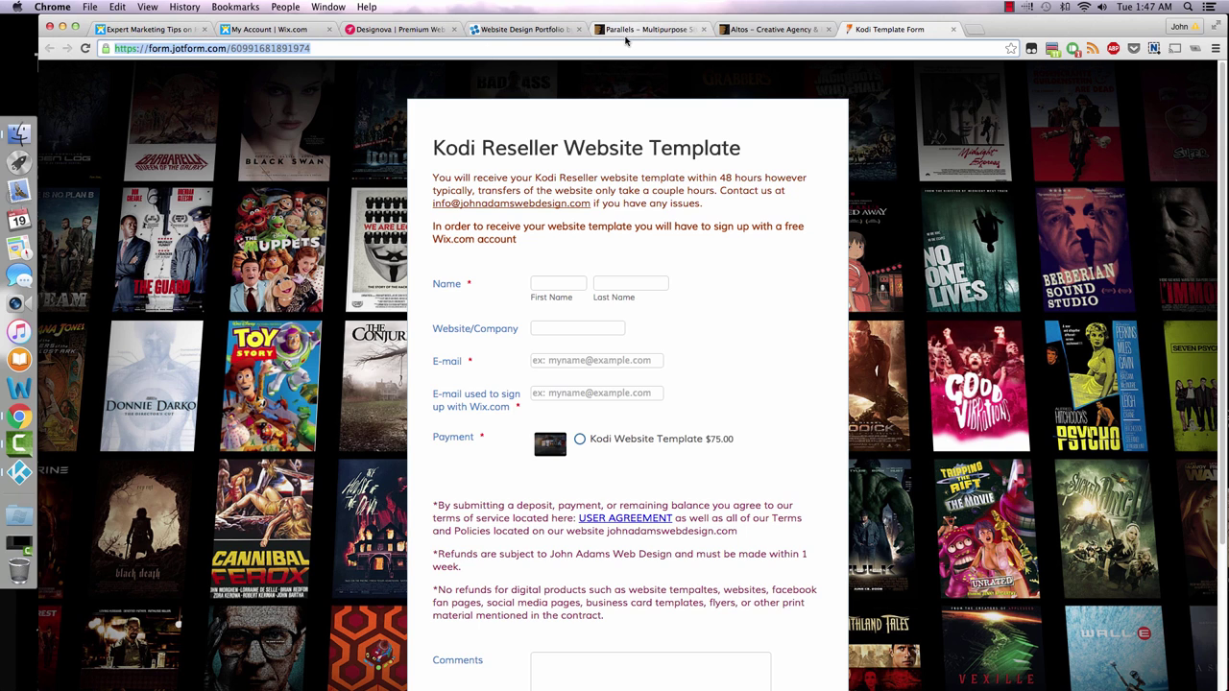
type("tinyurl.com/")
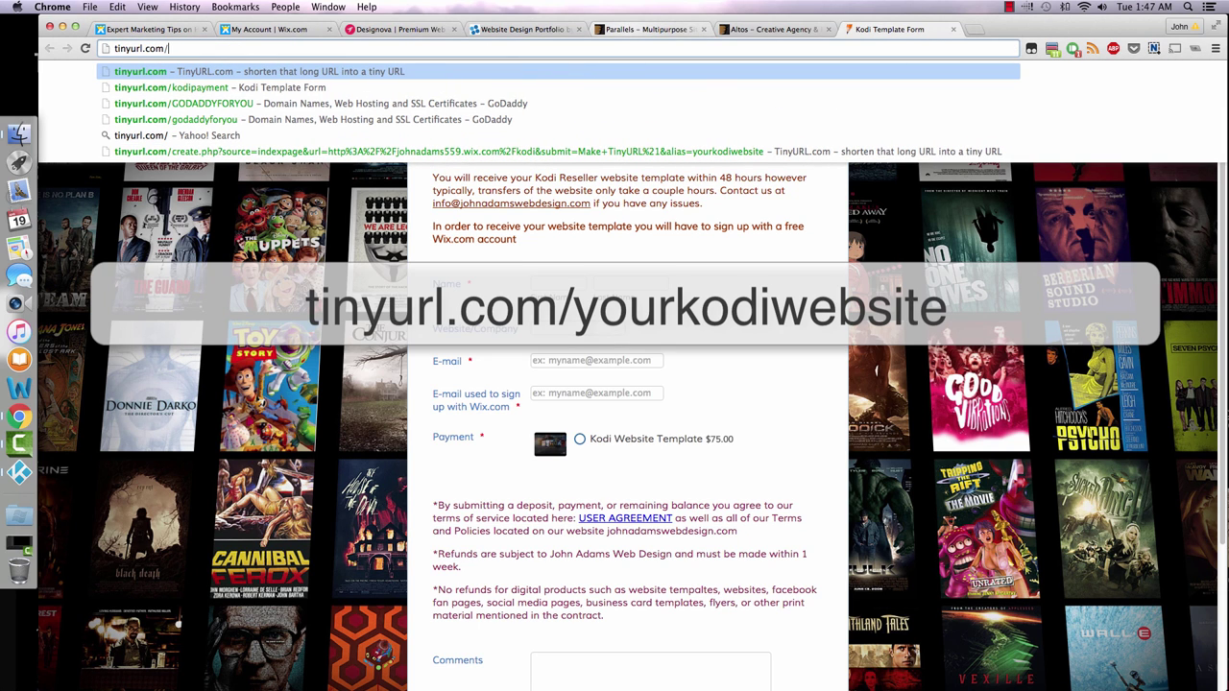
type("your")
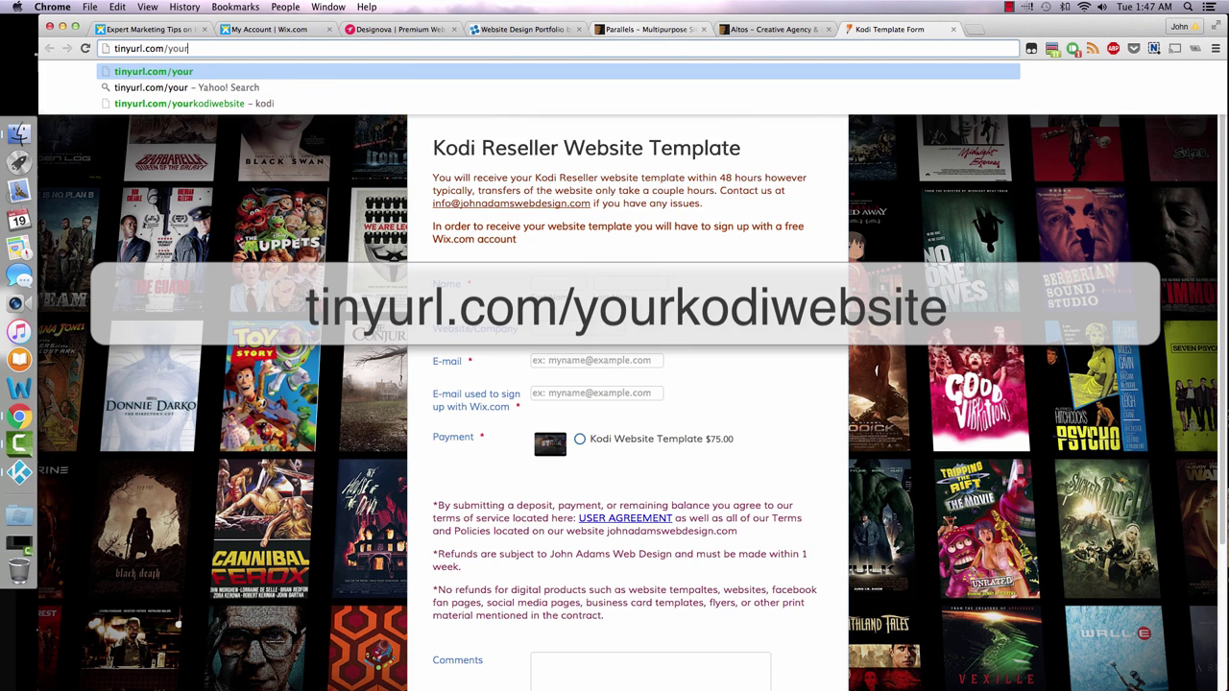
type("kodiwebsite")
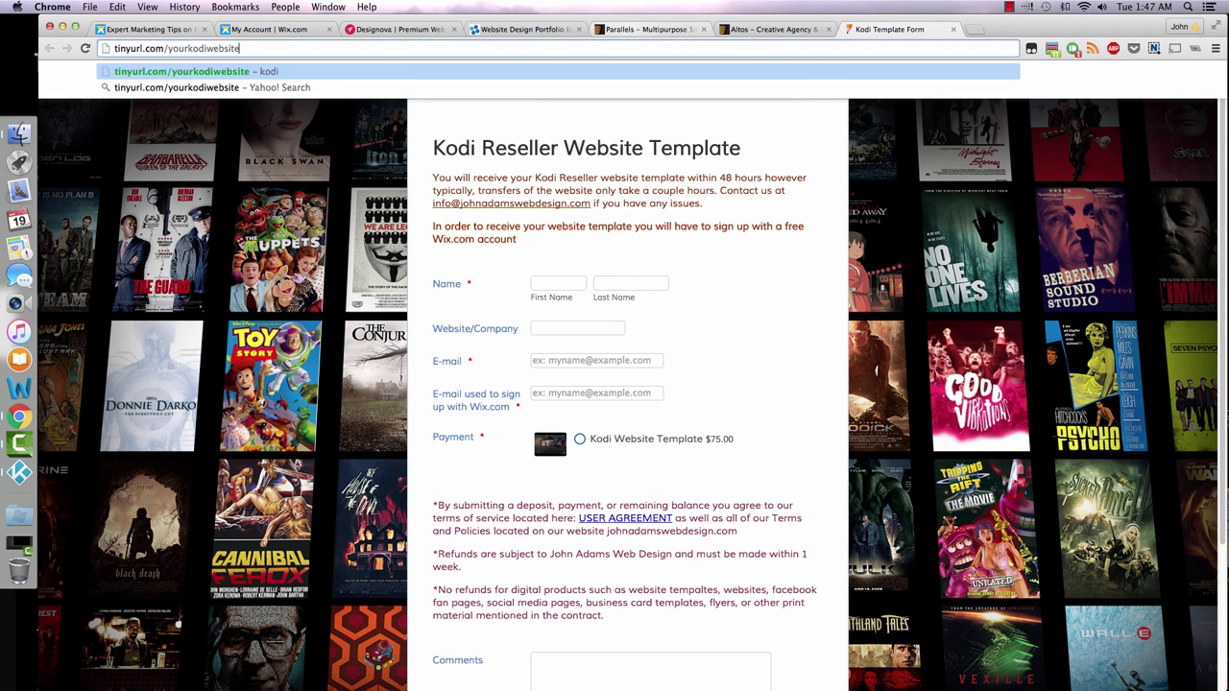
key("Return")
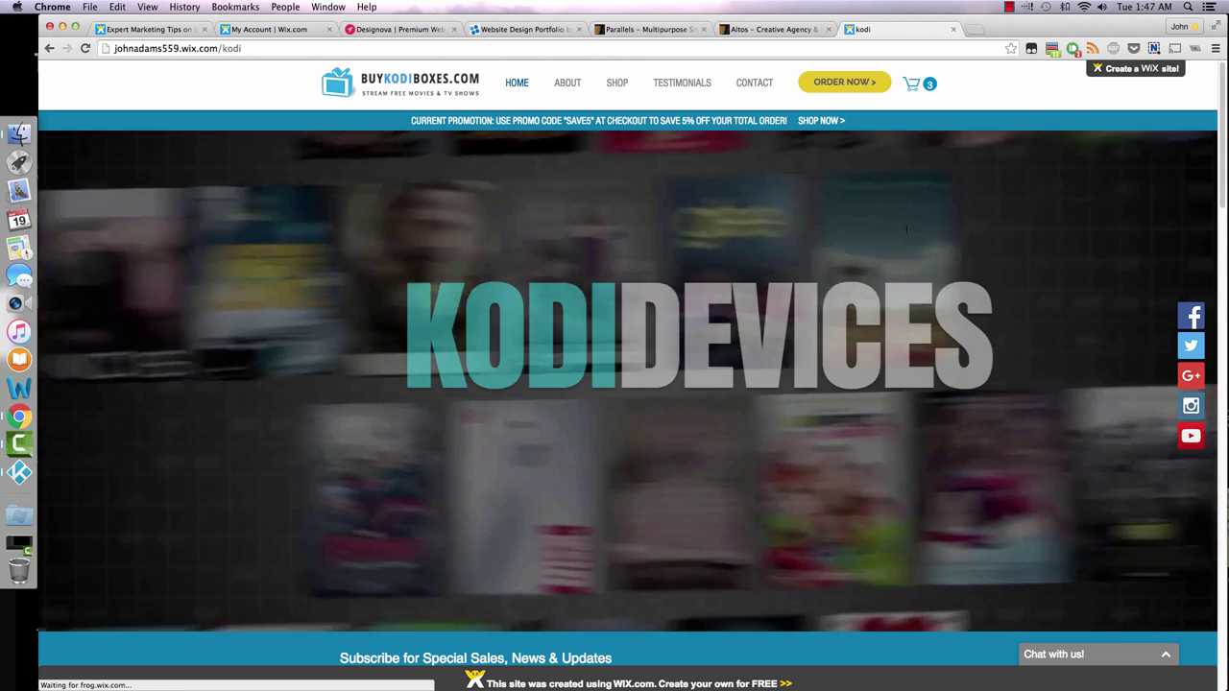
Scroll the live BuyKodiBoxes.com site past the addons and testimonials to the Contact & Support form.
scroll(921, 279, "down", 20)
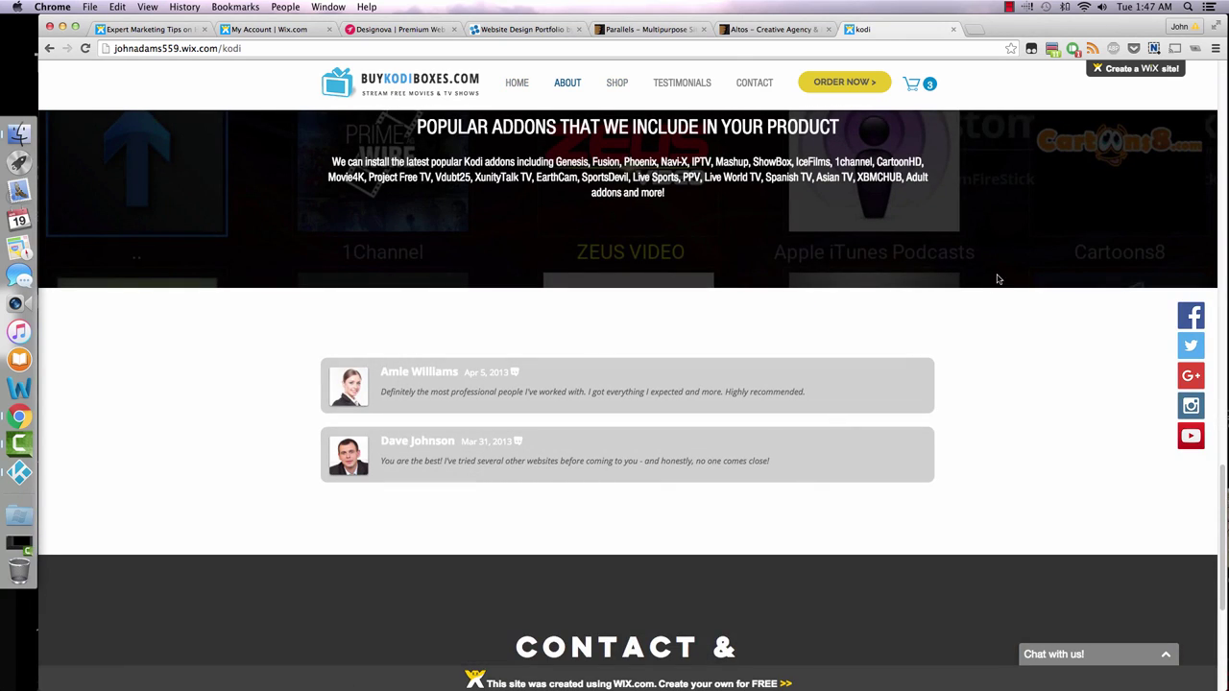
scroll(981, 266, "down", 5)
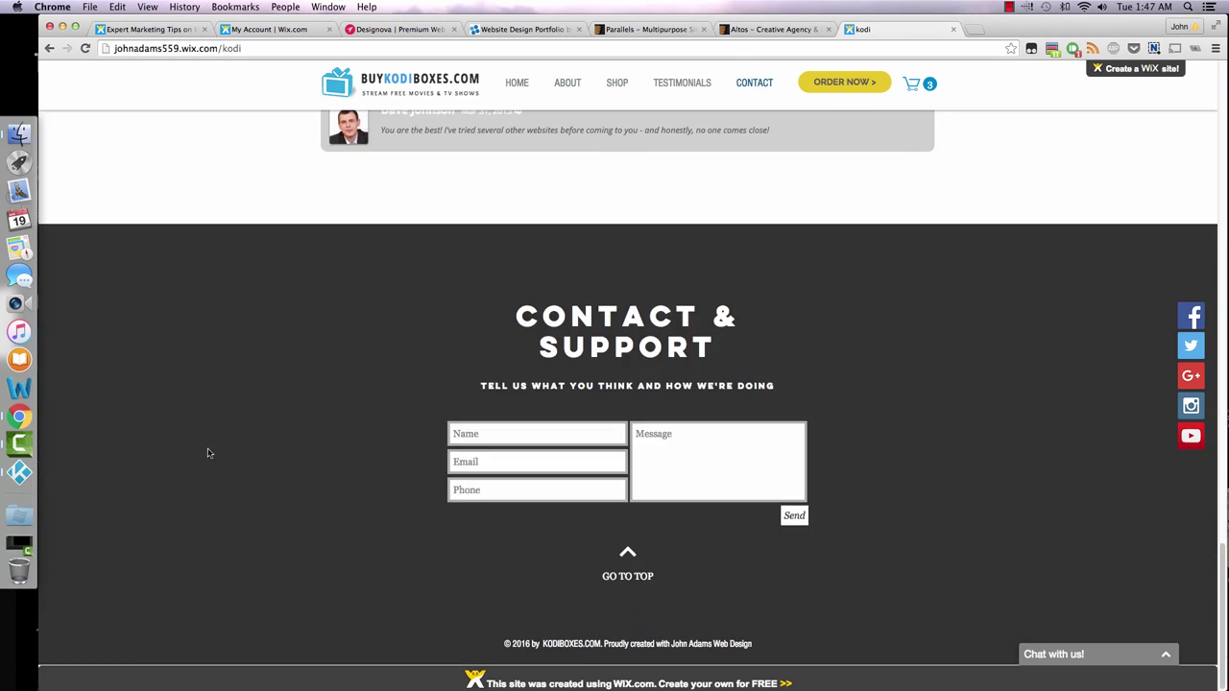